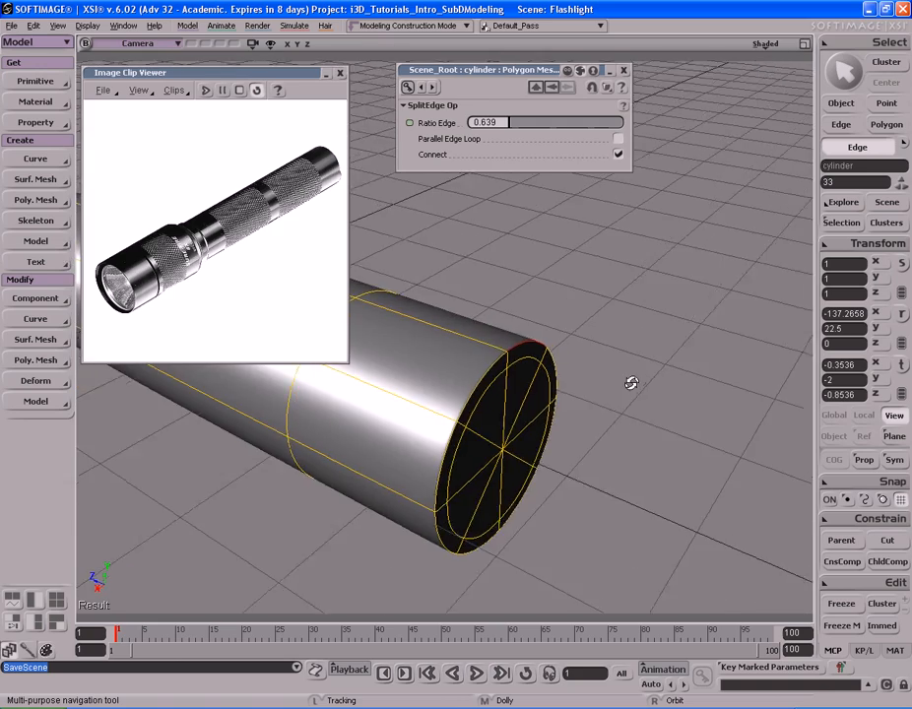
Show the polygon mesh hull around the smoothed cylinder and close the SplitEdge Op settings.
mouse_move(634, 379)
middle_down()
mouse_move(511, 354)
mouse_move(537, 353)
middle_up()
mouse_move(538, 353)
right_down()
mouse_move(592, 361)
mouse_move(578, 358)
mouse_move(599, 352)
right_up()
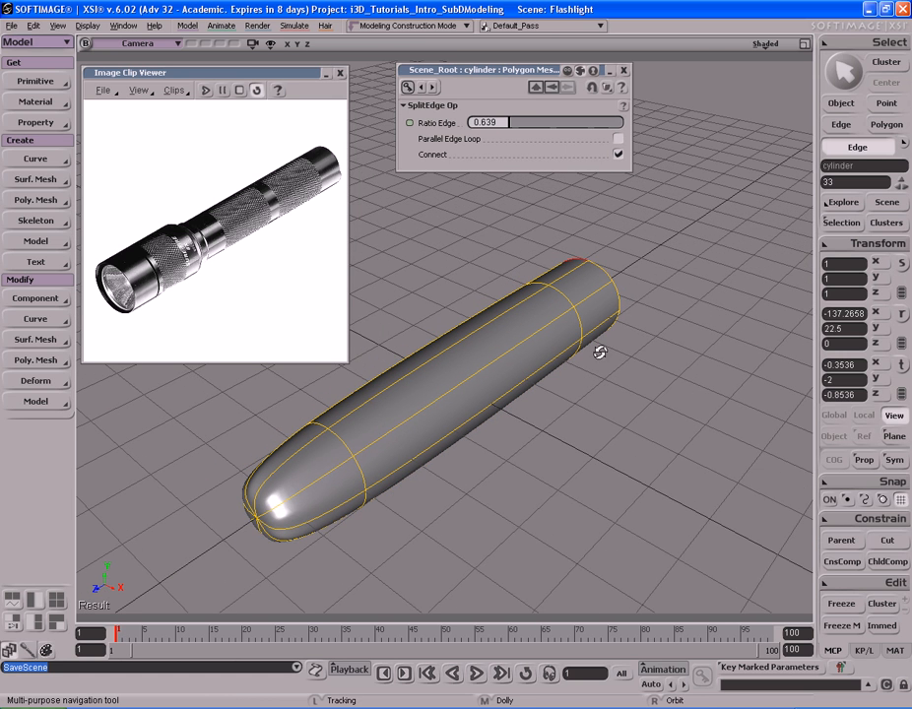
drag(542, 405, 571, 384)
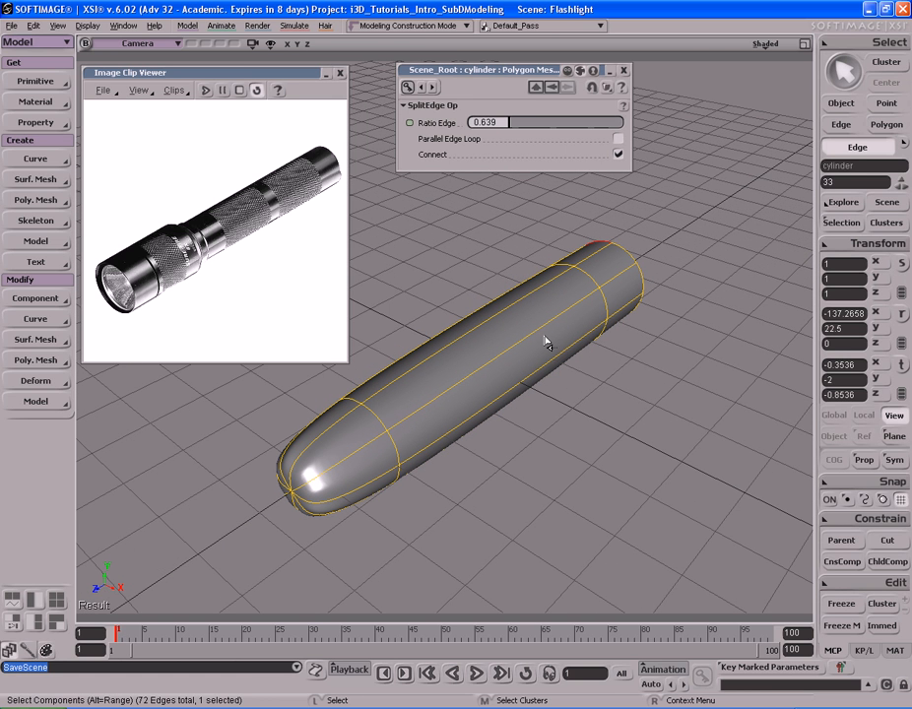
key(ctrl+h)
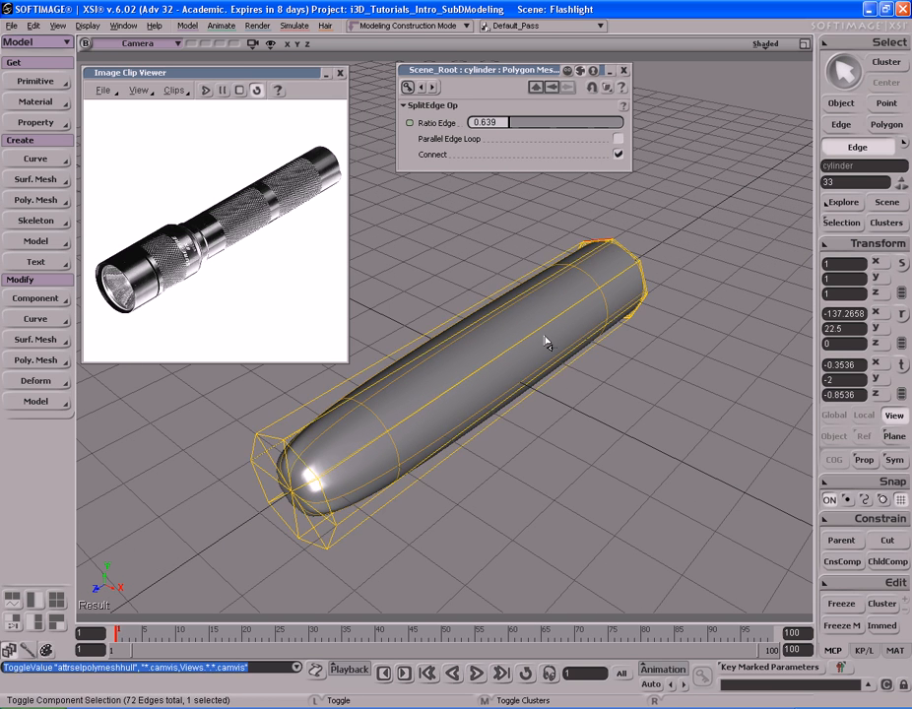
key(s)
drag(490, 395, 521, 376)
middle_drag(521, 376, 533, 372)
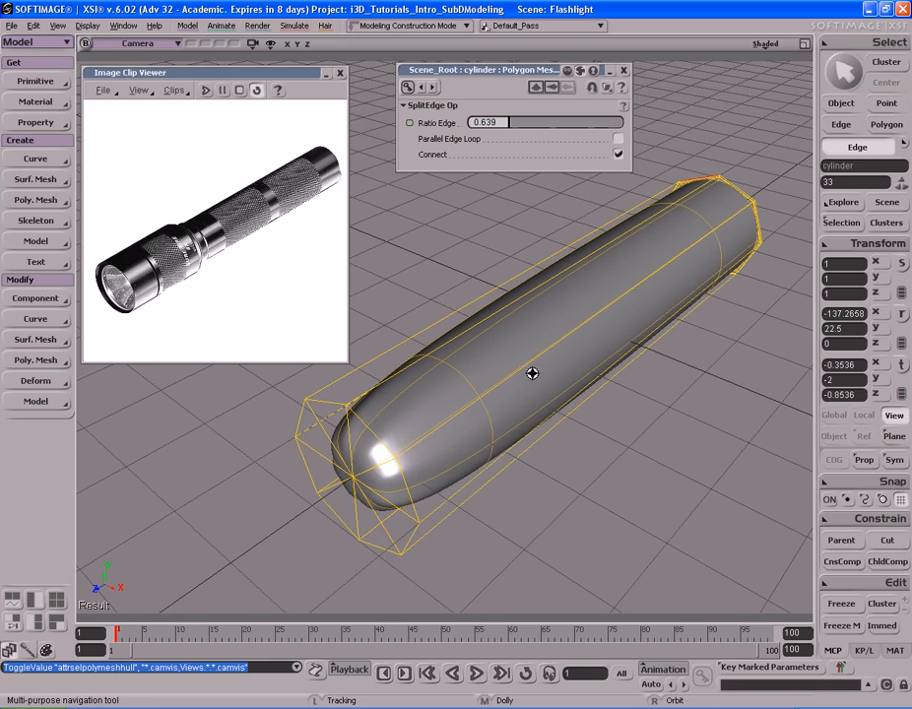
drag(533, 372, 553, 391)
right_drag(554, 391, 549, 382)
key(ctrl+h)
key(ctrl+h)
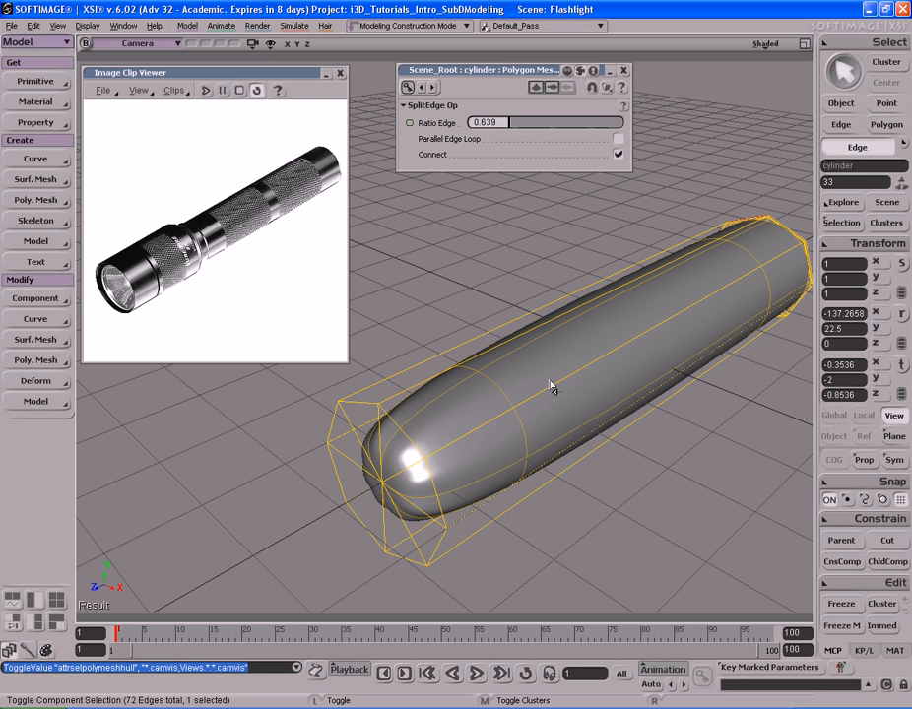
key(ctrl+h)
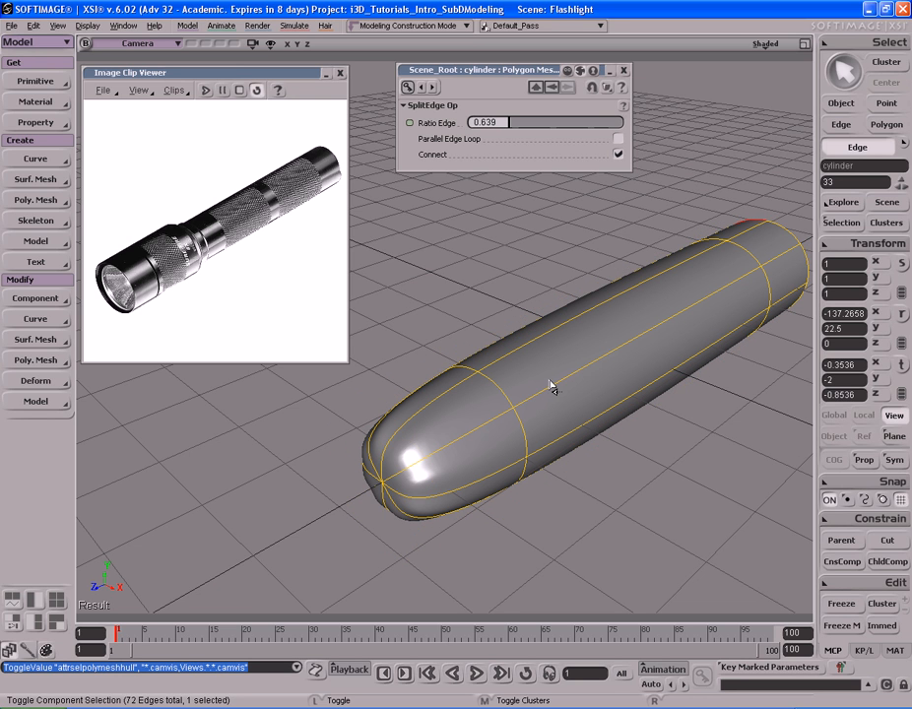
key(ctrl+h)
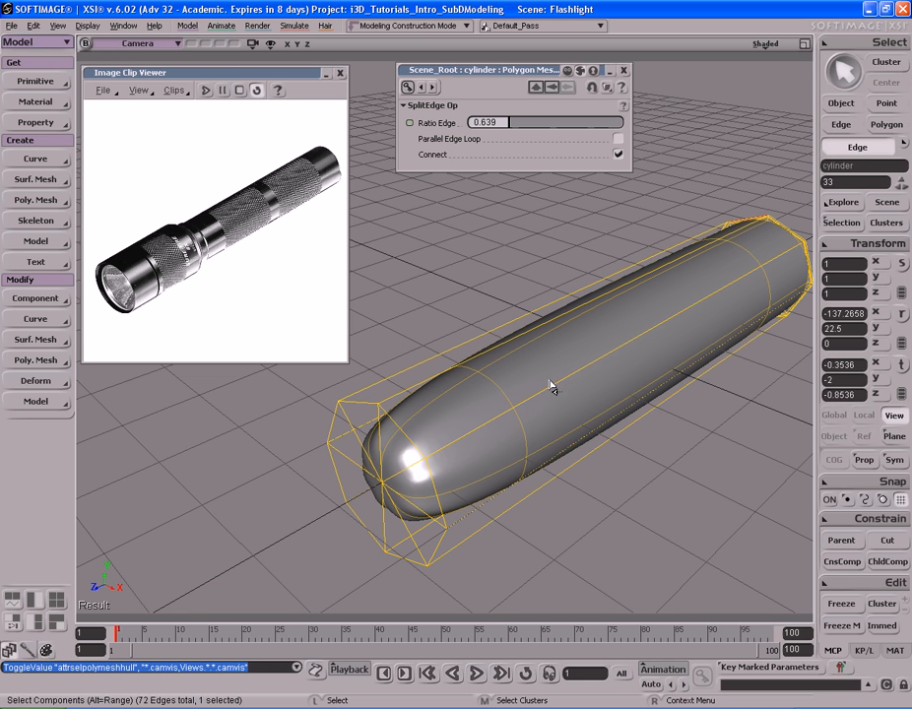
click(623, 72)
Split the parallel loop of long lengthwise edges near the cylinder's uncapped-looking rounded end, using split control with an edge ratio of 0.639.
key(s)
right_drag(574, 367, 541, 406)
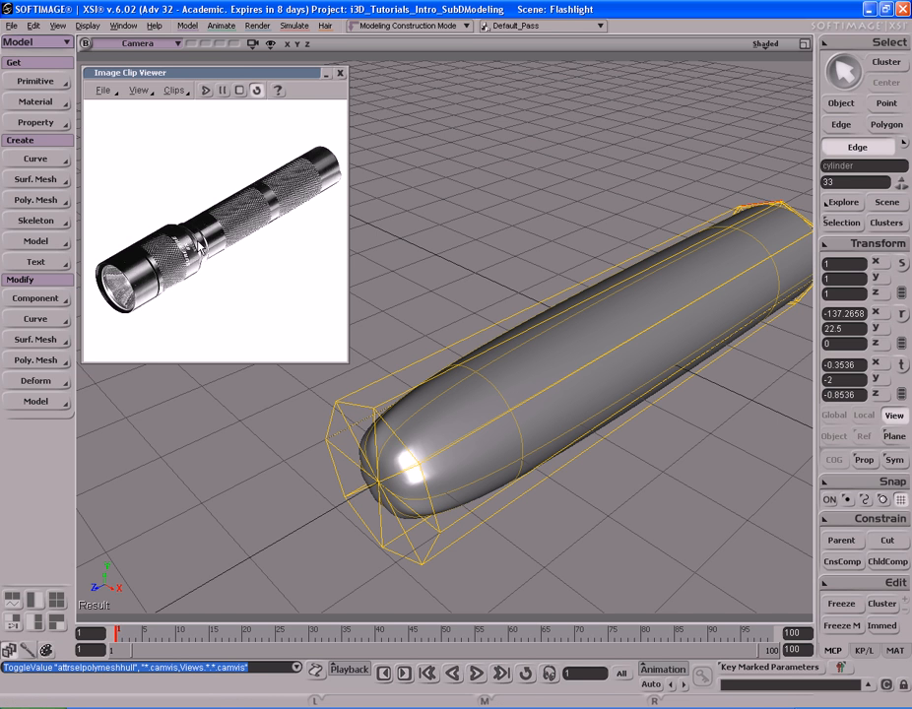
key(s)
right_drag(523, 444, 505, 429)
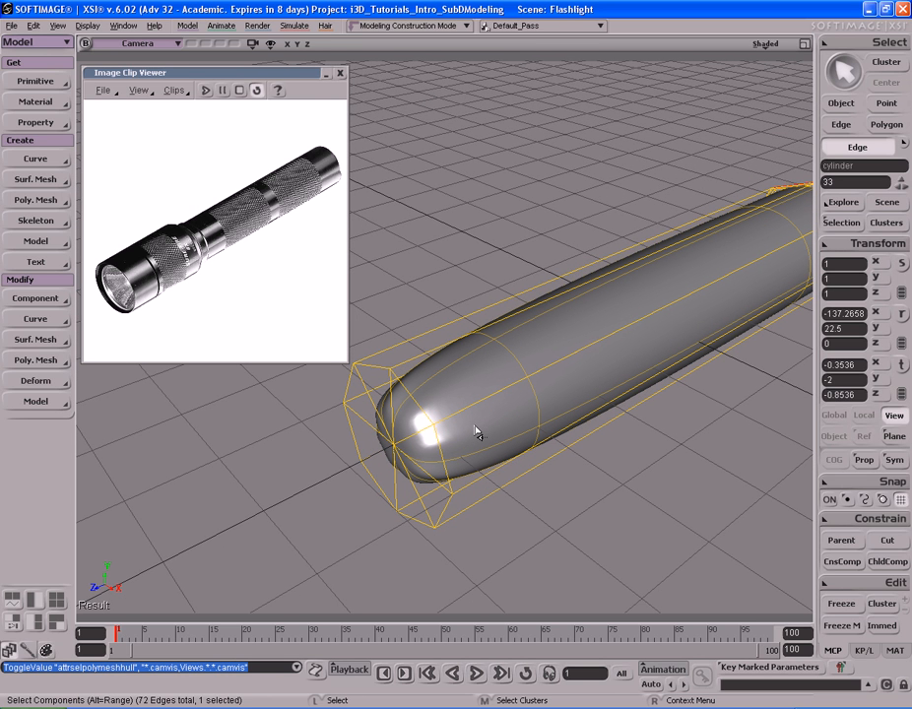
key(e)
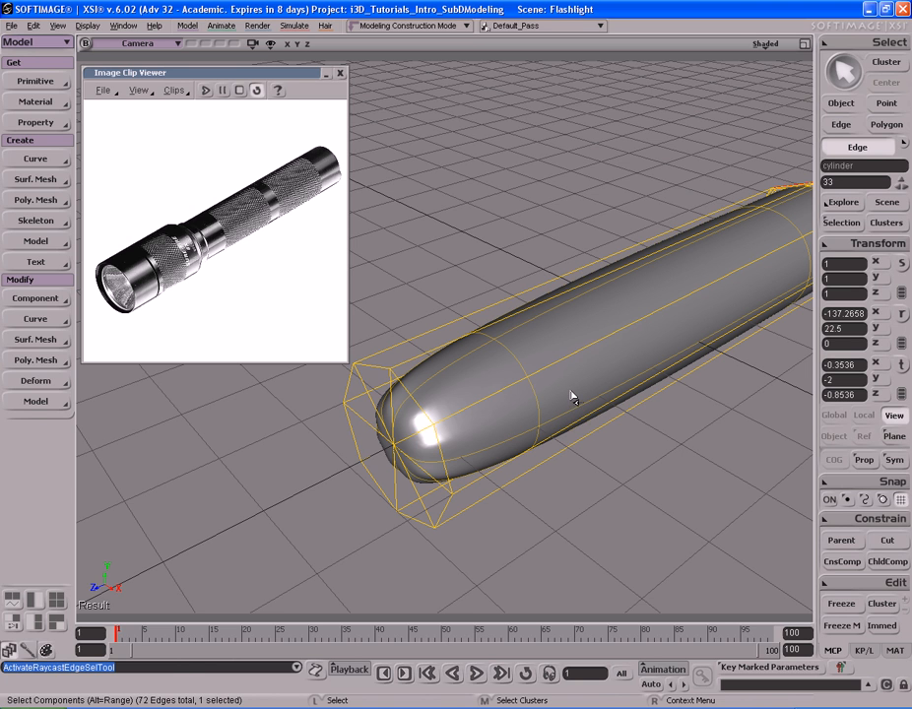
click(594, 362)
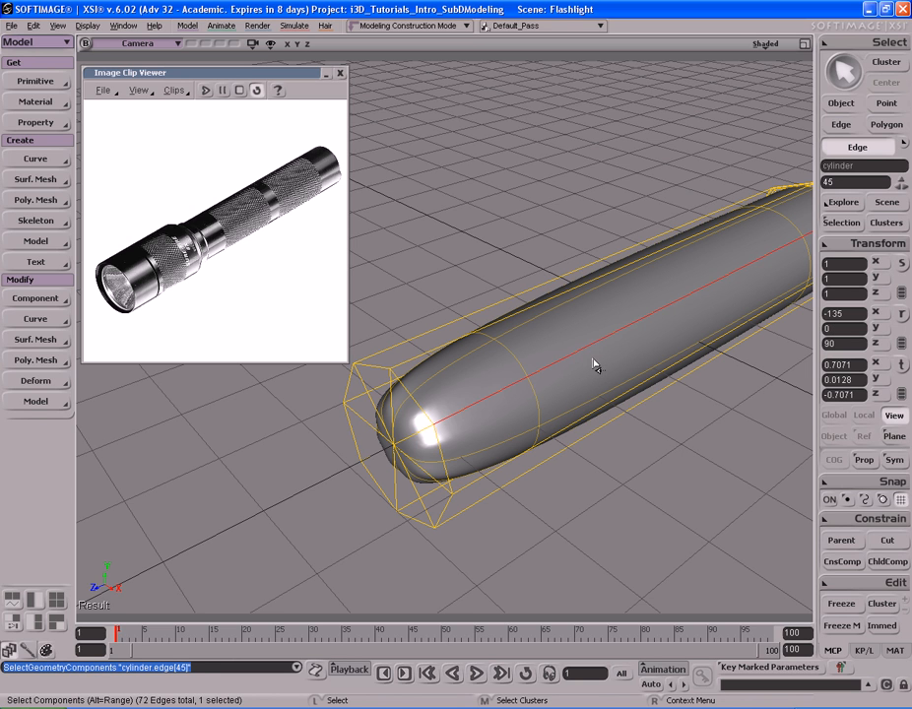
key(alt)
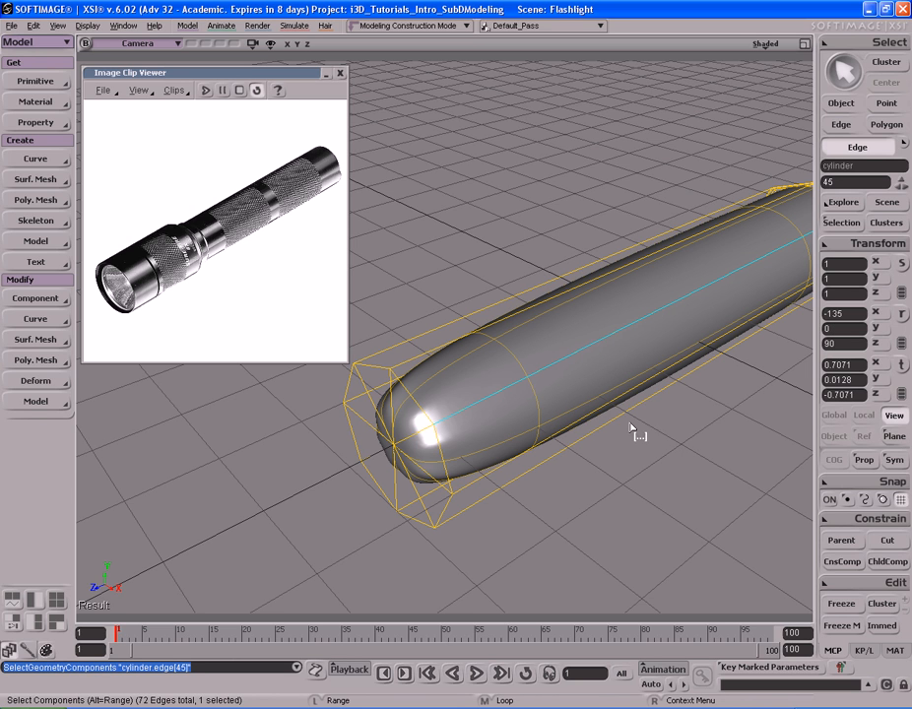
alt+click(632, 437)
key(s)
mouse_move(594, 423)
mouse_down()
mouse_move(580, 456)
mouse_move(603, 422)
mouse_move(594, 434)
mouse_up()
right_click(611, 356)
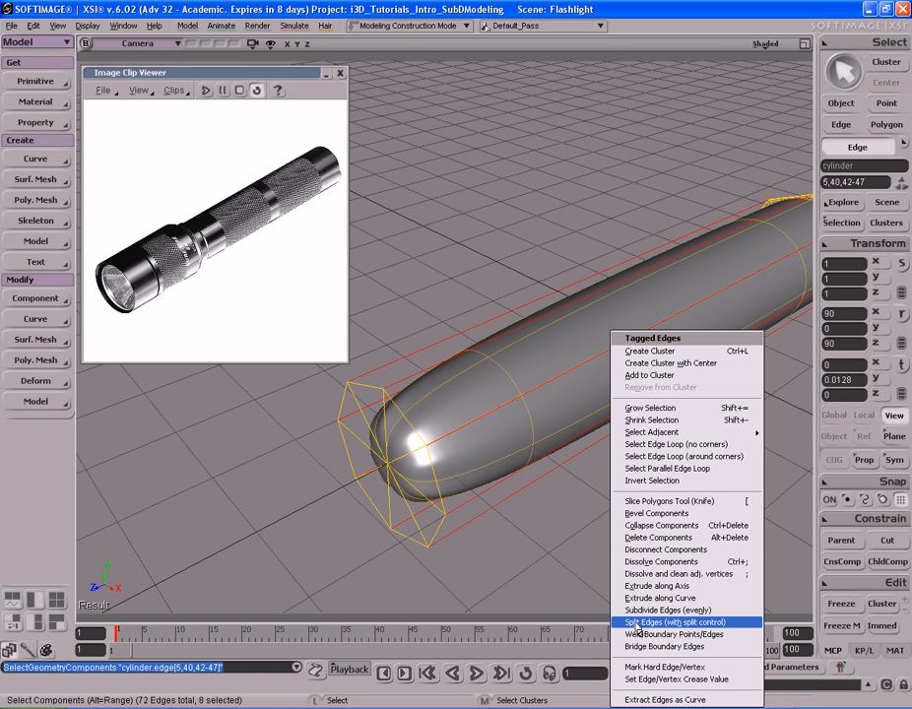
click(686, 624)
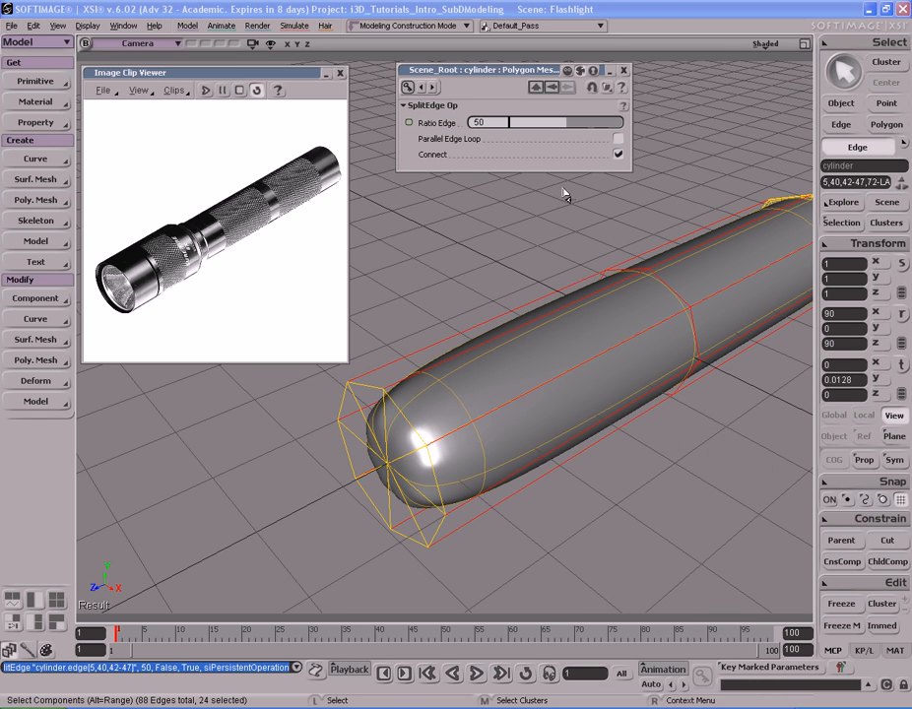
drag(541, 122, 512, 125)
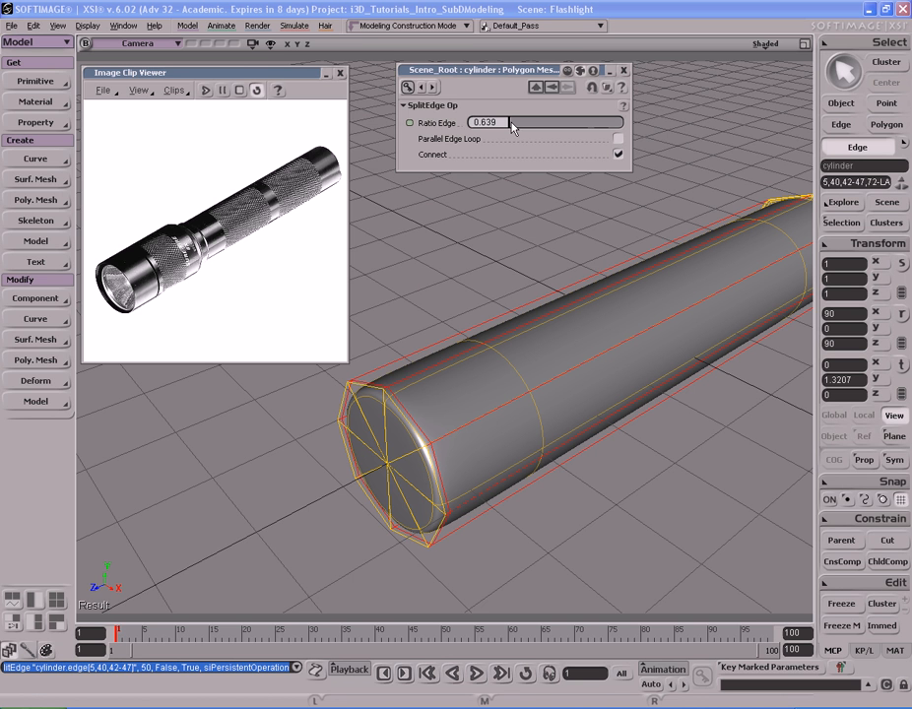
click(623, 70)
Select all eight polygons of the near end cap and duplicate them in place.
key(s)
drag(460, 489, 527, 436)
key(y)
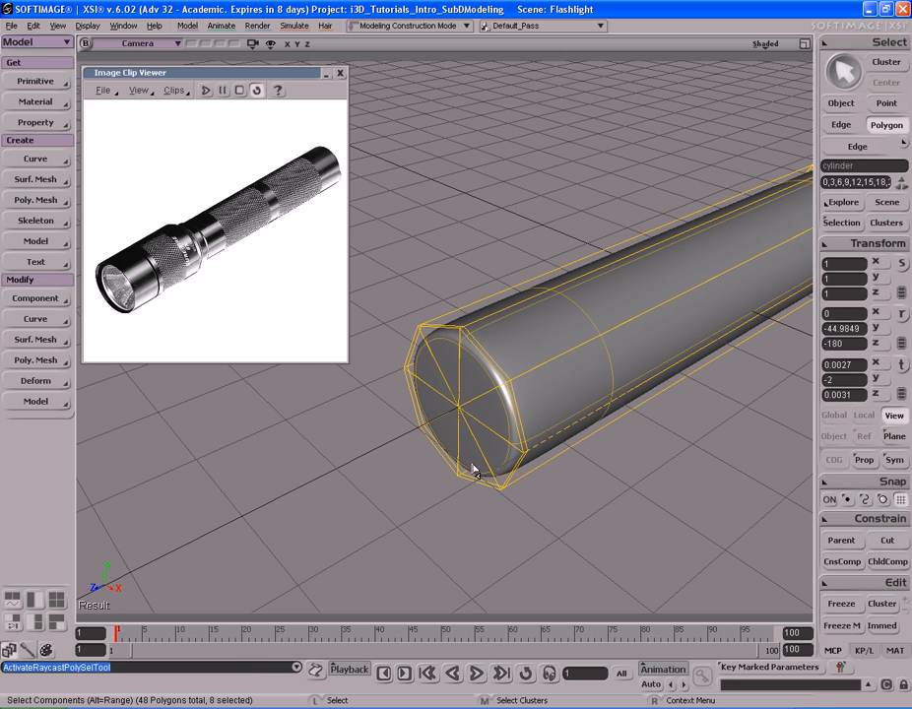
drag(478, 382, 477, 394)
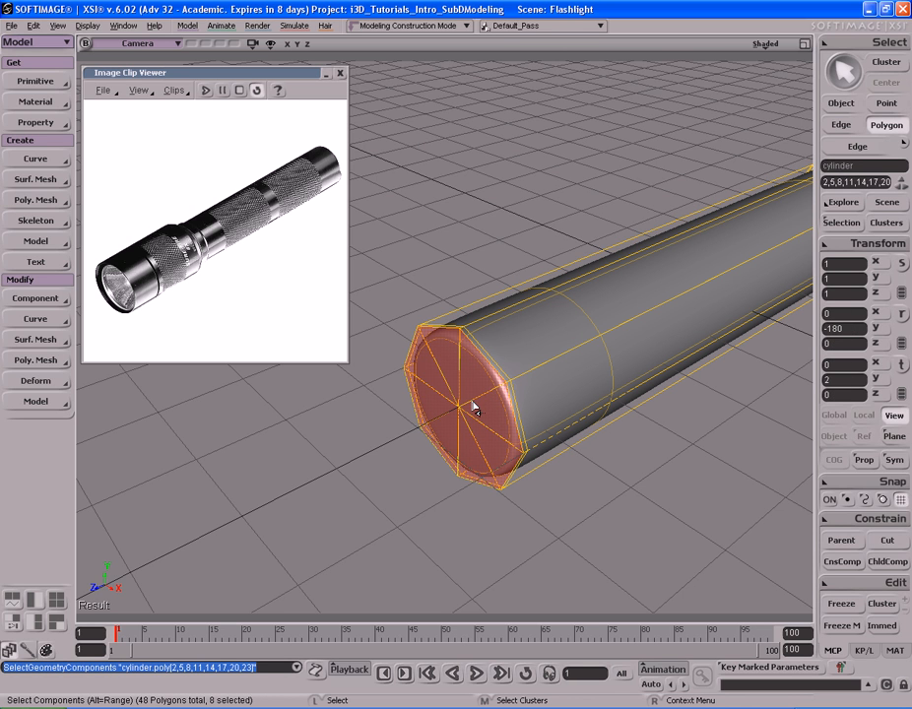
key(ctrl+d)
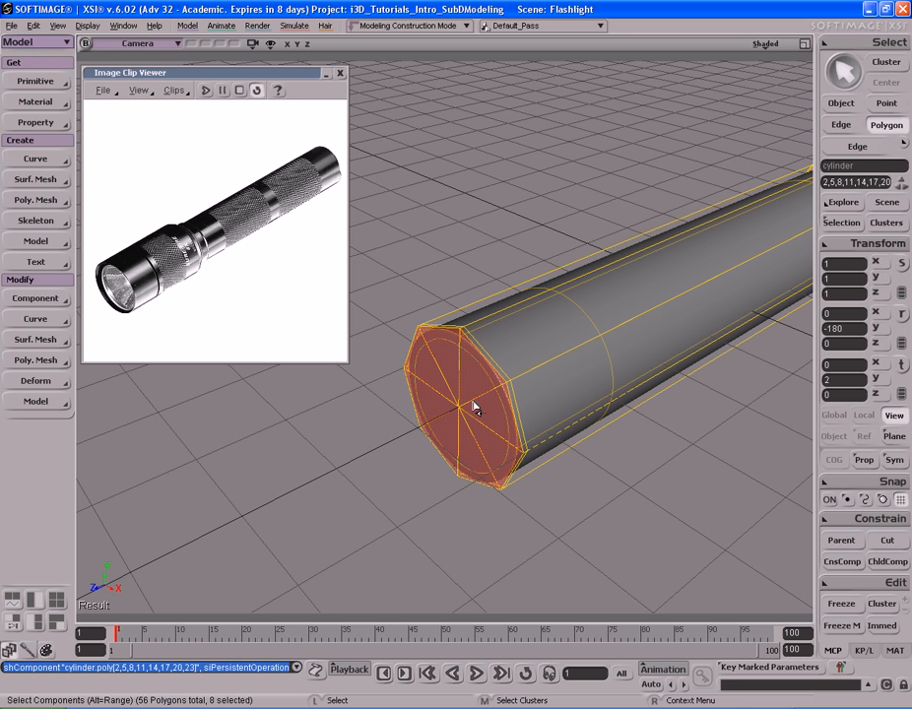
Try to scale the duplicated end-cap polygons in Local mode, and undo the scaling.
key(x)
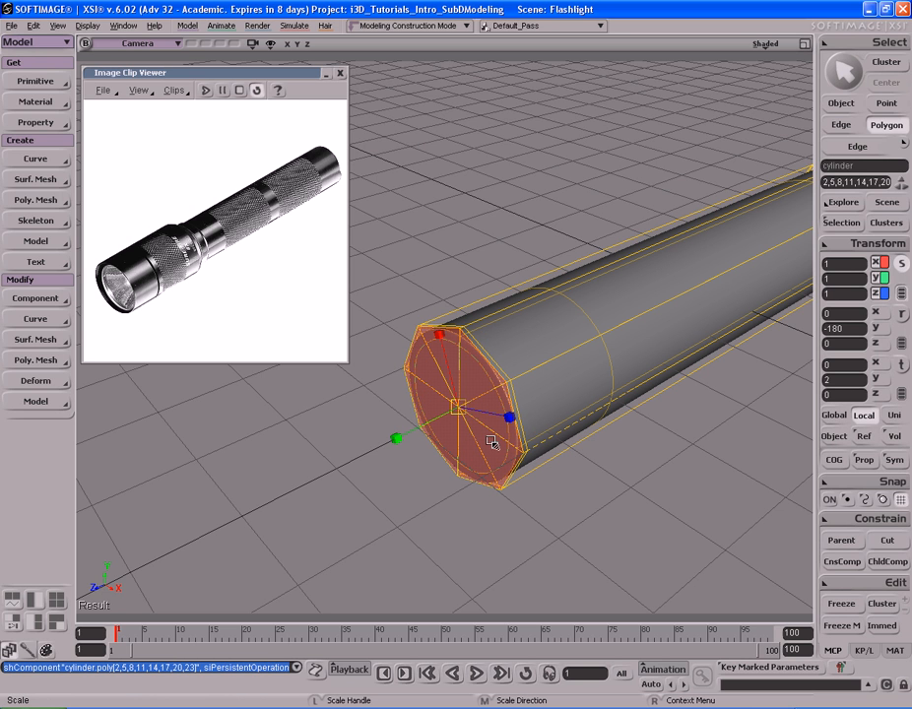
drag(568, 561, 588, 563)
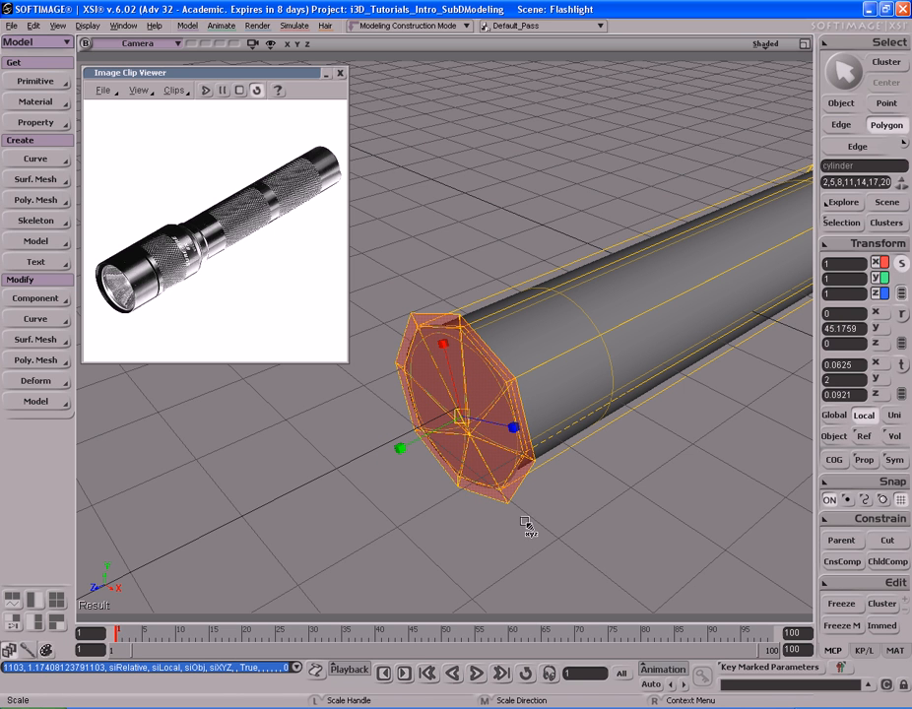
key(ctrl+z)
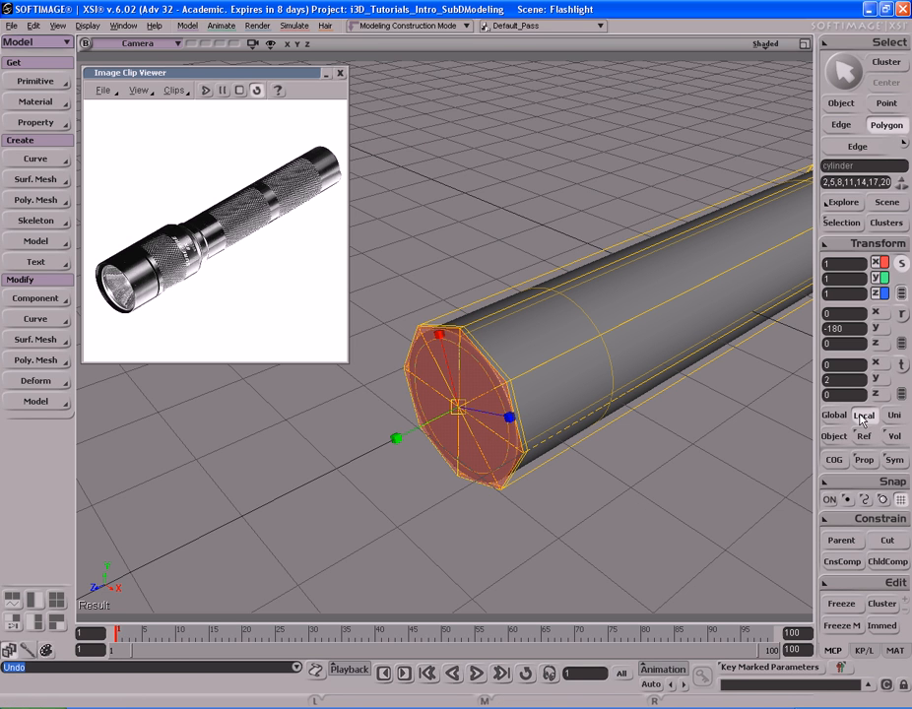
Set the scaling reference to Global with COG turned on for the end-cap polygons.
click(834, 416)
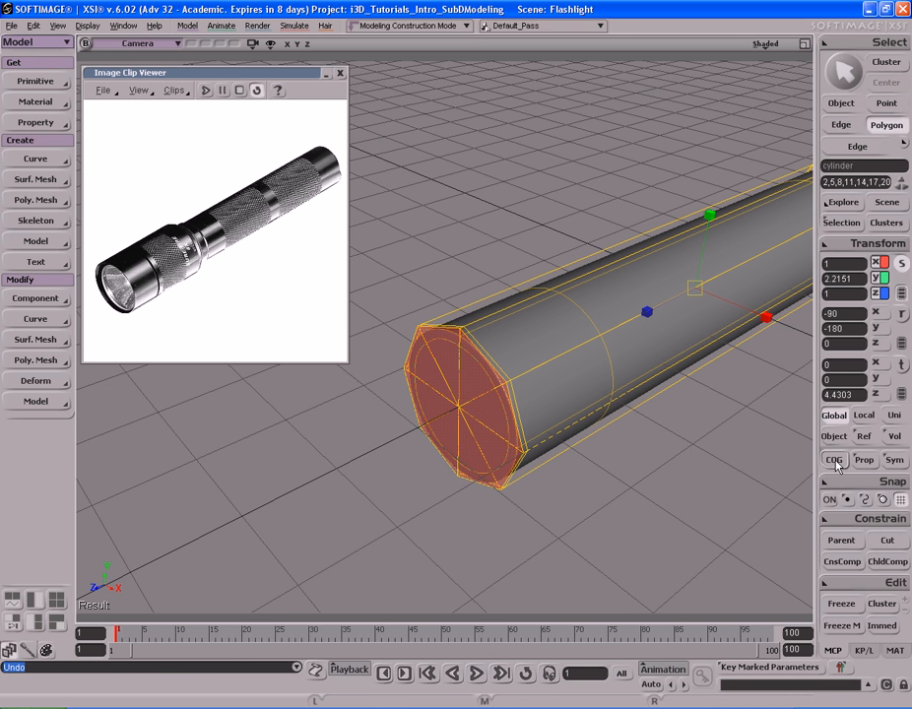
click(834, 460)
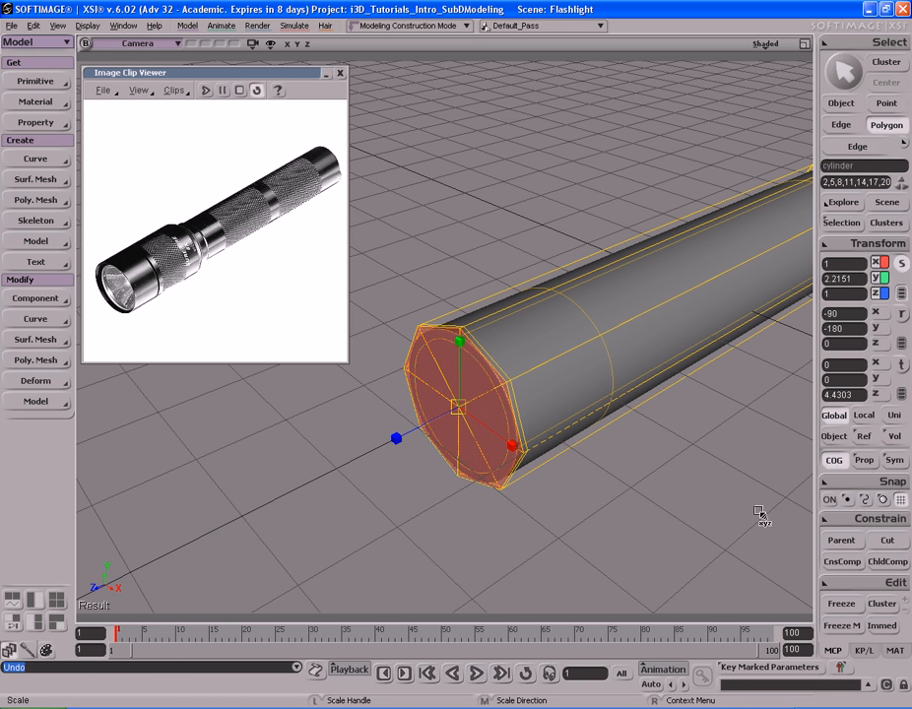
Try to scale the end-cap polygons globally with COG turned off, and undo back to COG scaling.
click(834, 460)
drag(638, 515, 698, 523)
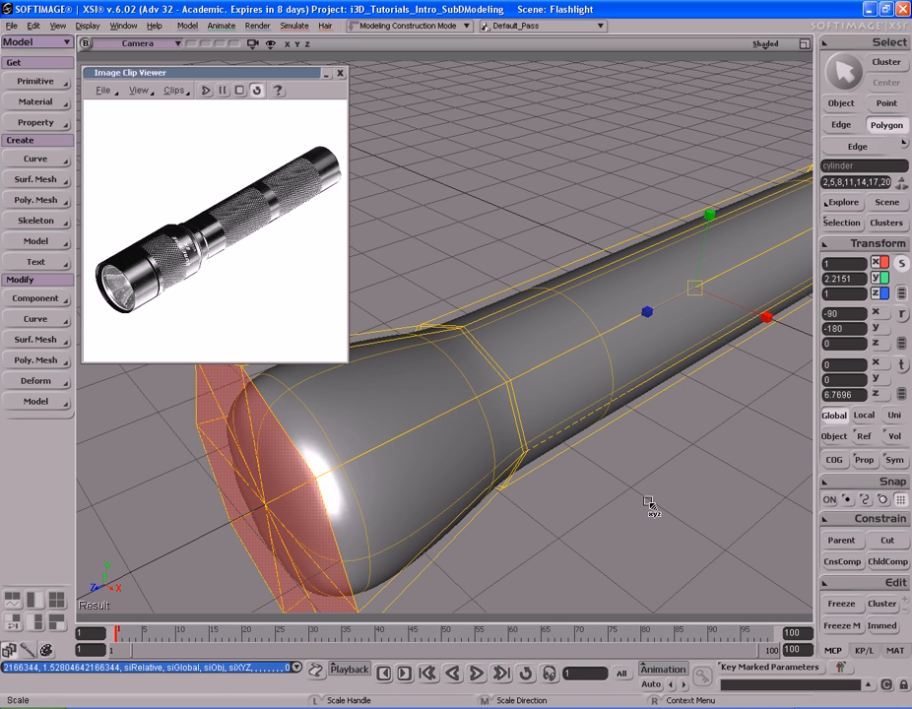
key(ctrl+z)
key(ctrl+z)
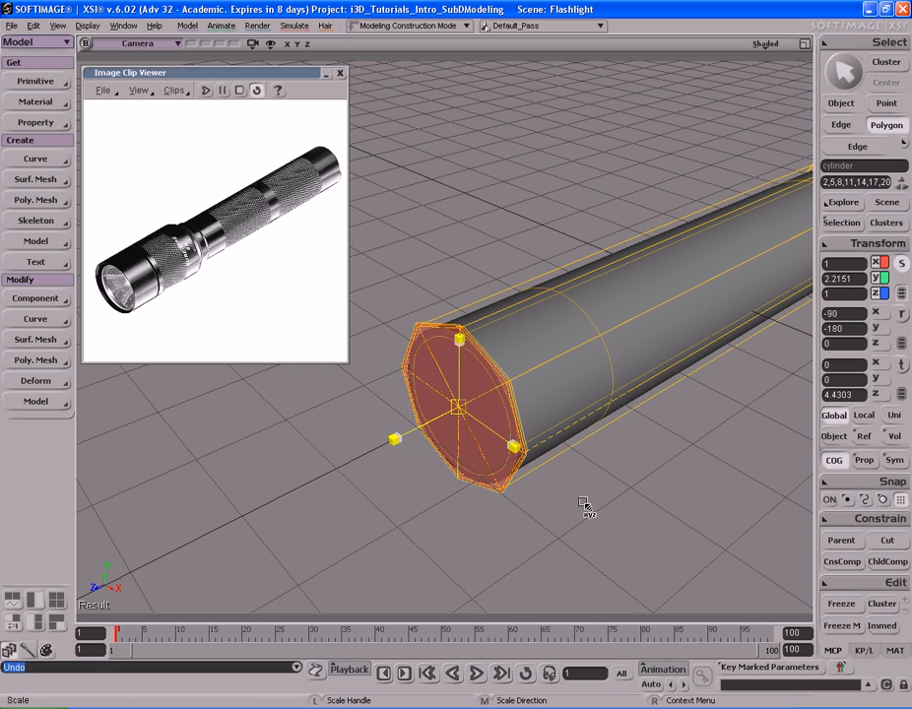
Scale the duplicated end-cap polygons up uniformly by a factor of about 1.21 around their own center.
drag(590, 503, 607, 503)
key(s)
right_drag(484, 498, 526, 482)
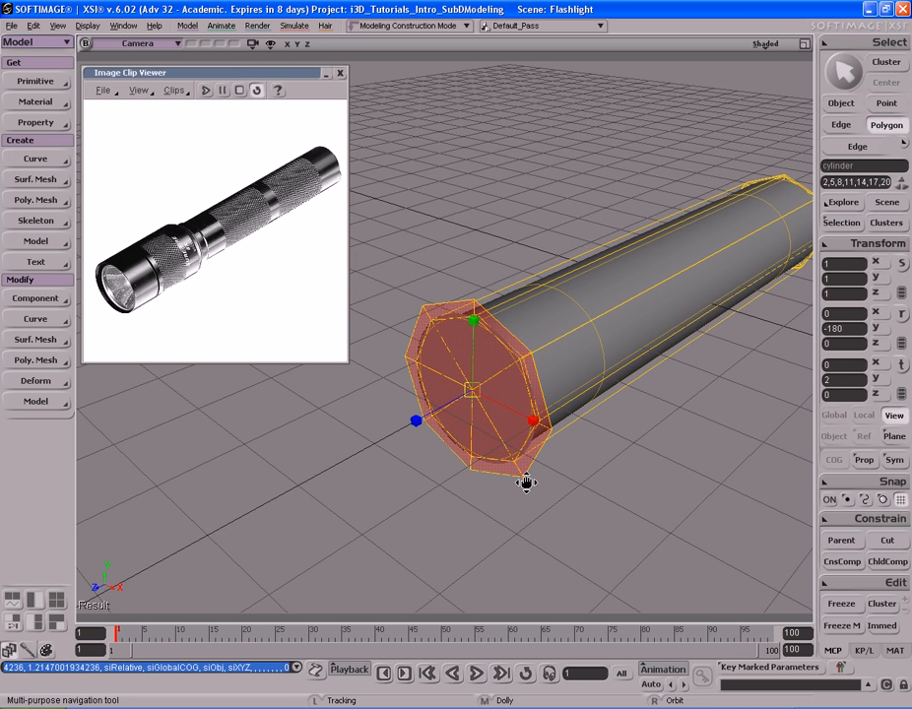
Duplicate the enlarged cap polygons and offset them about 0.04 units outward along Z, moving the reference image window clear of the model.
key(x)
key(ctrl+d)
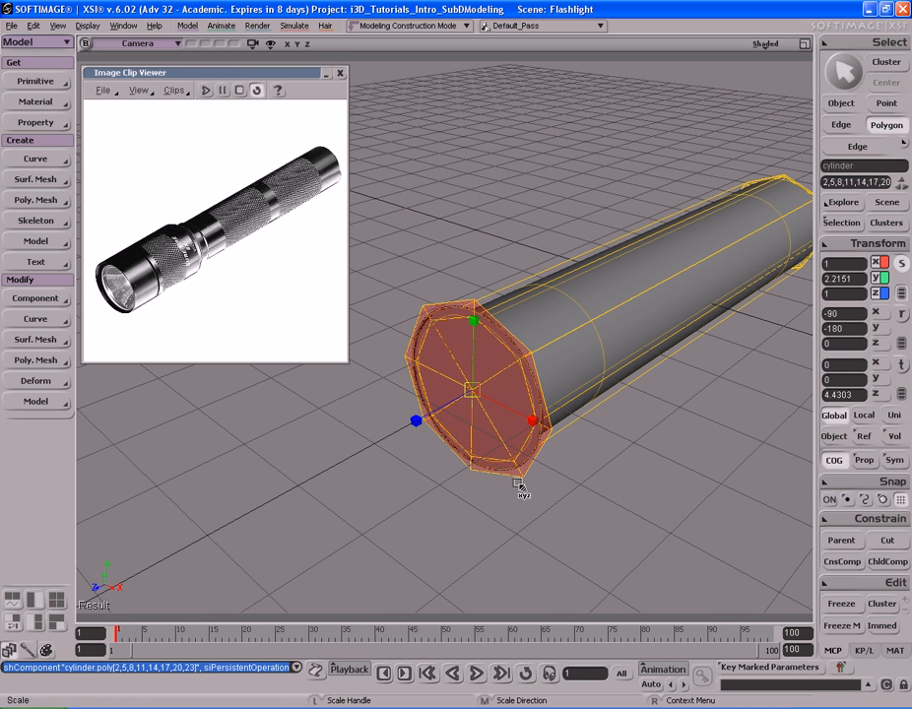
key(s)
right_drag(519, 480, 508, 445)
drag(234, 78, 153, 15)
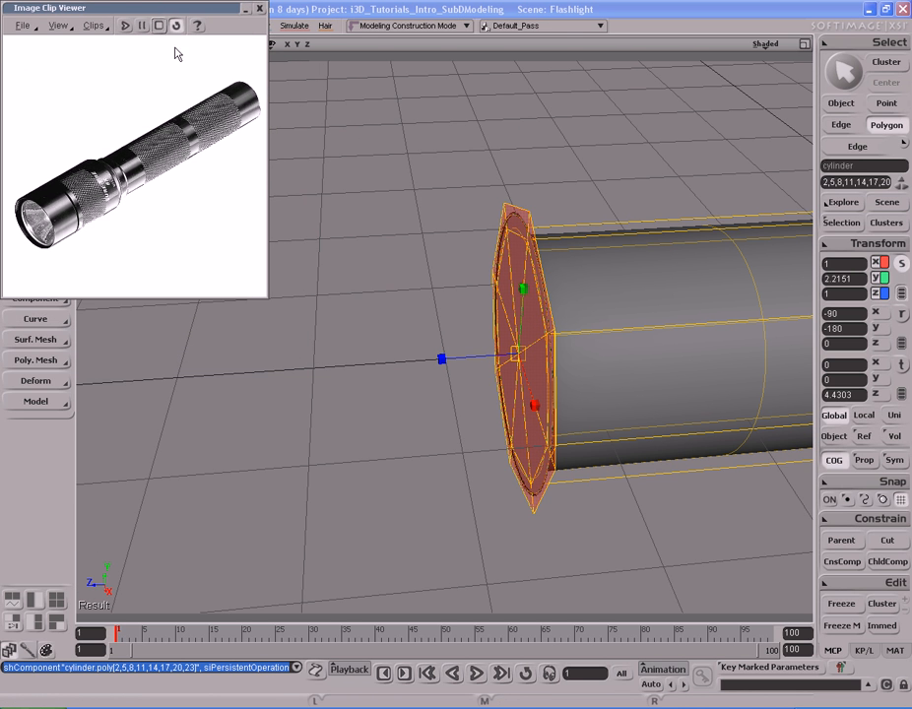
key(s)
mouse_move(502, 458)
right_down()
mouse_move(439, 466)
mouse_move(489, 470)
right_up()
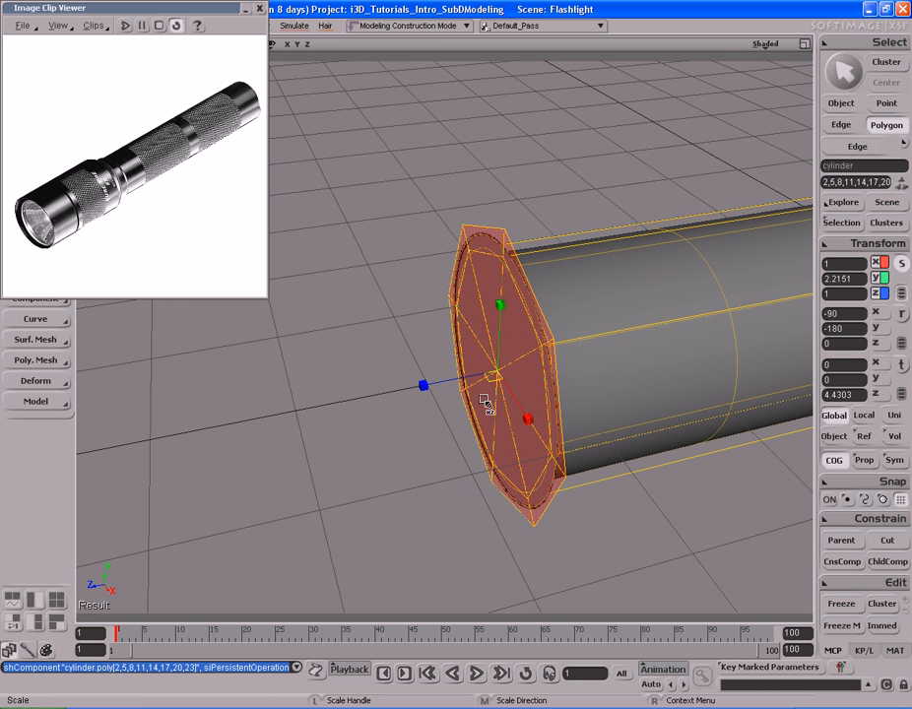
key(v)
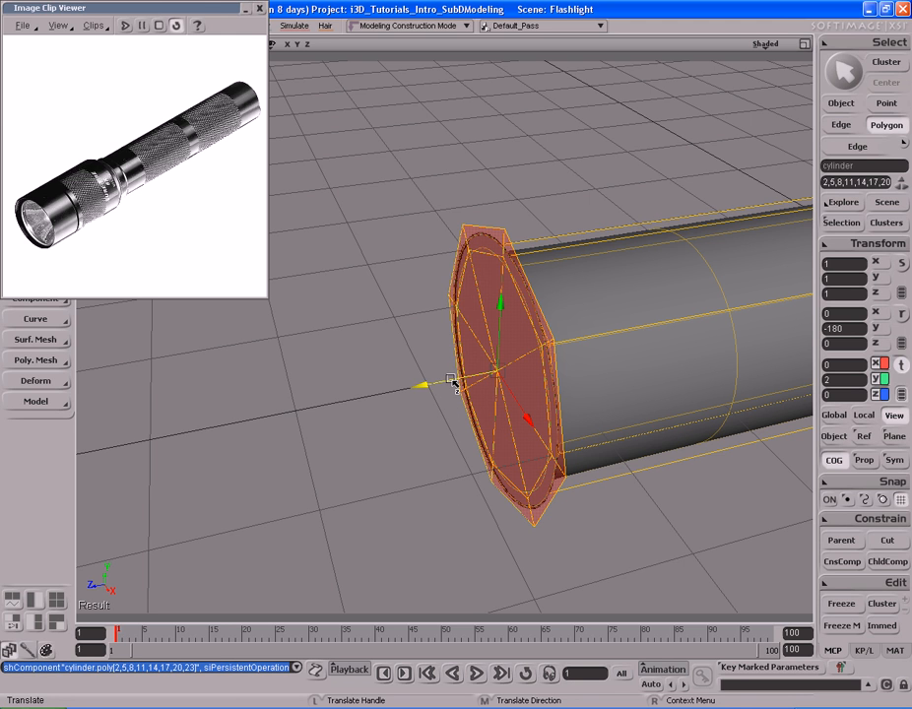
drag(452, 382, 442, 380)
Duplicate the cap polygons again and pull them about 1.74 units outward along Z to form the flashlight's head.
key(s)
right_drag(542, 391, 482, 393)
middle_drag(564, 391, 456, 329)
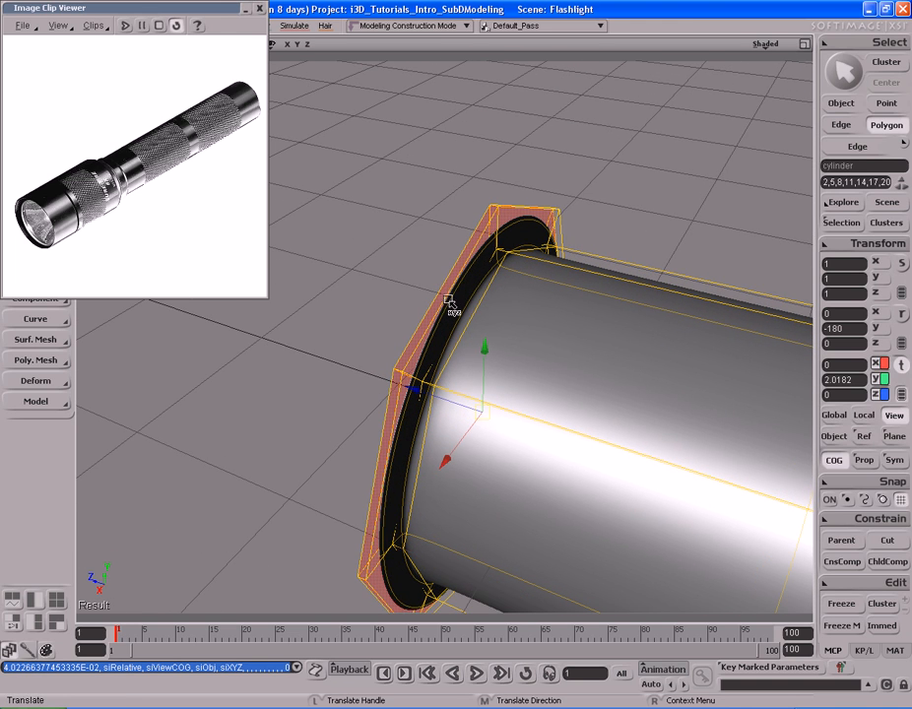
key(s)
right_drag(427, 399, 569, 377)
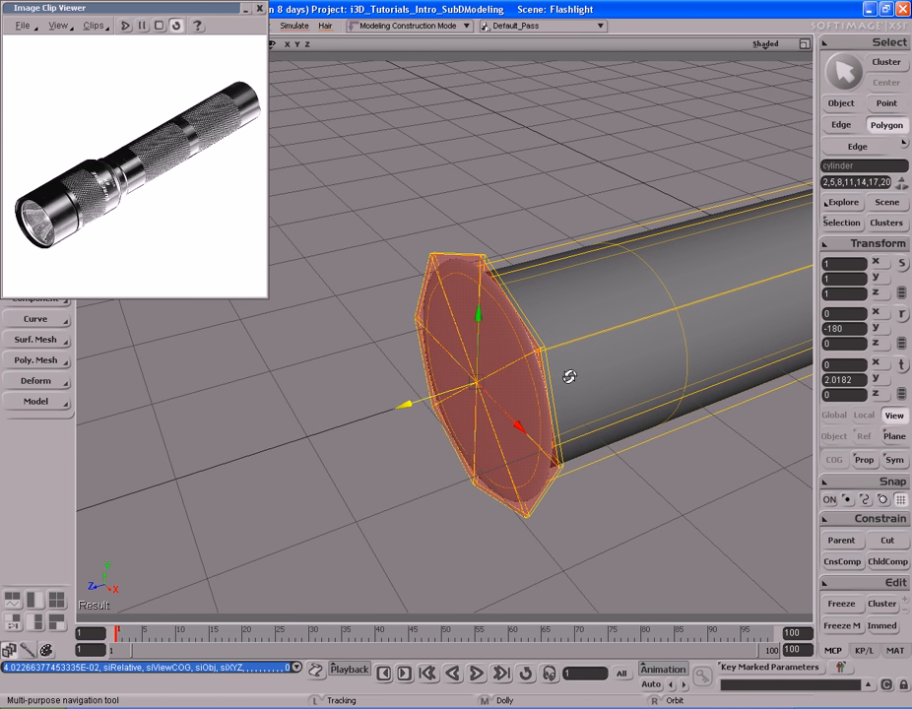
key(v)
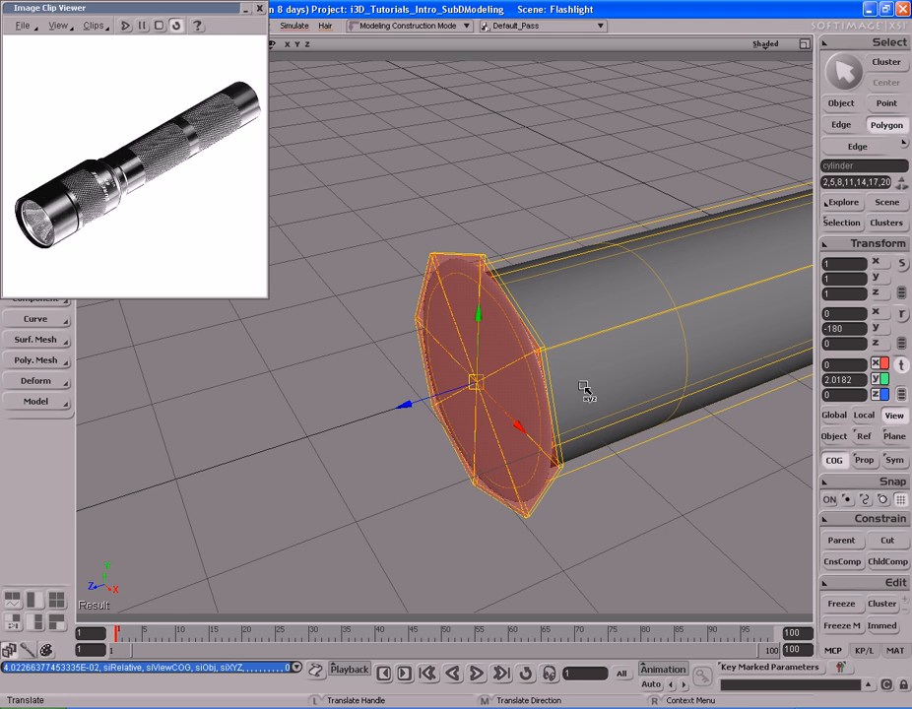
key(ctrl+d)
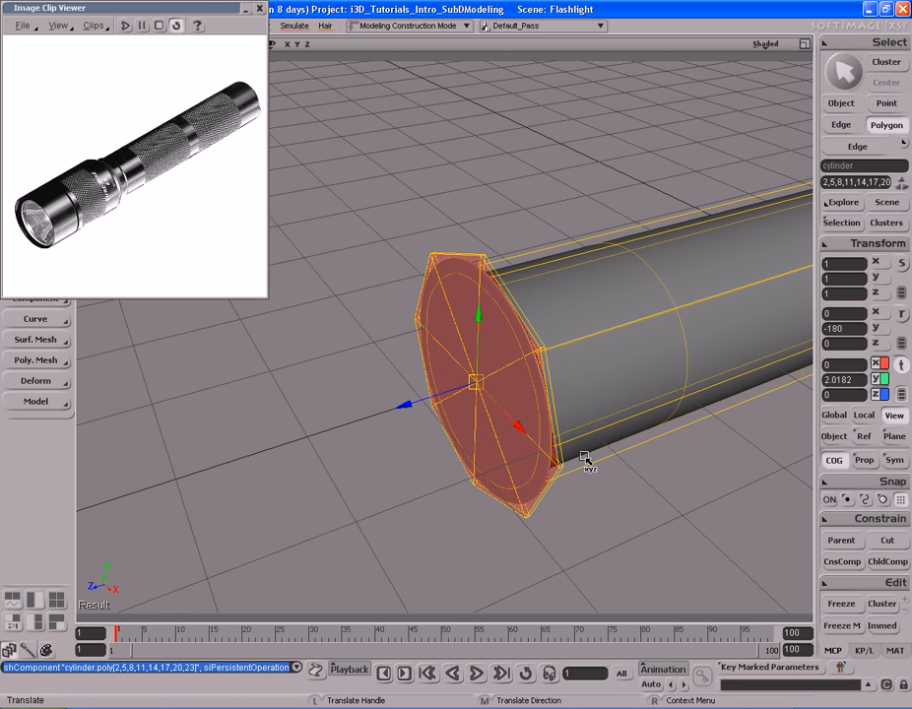
drag(433, 399, 229, 455)
key(s)
right_drag(256, 440, 366, 415)
middle_drag(367, 416, 433, 395)
drag(433, 394, 441, 392)
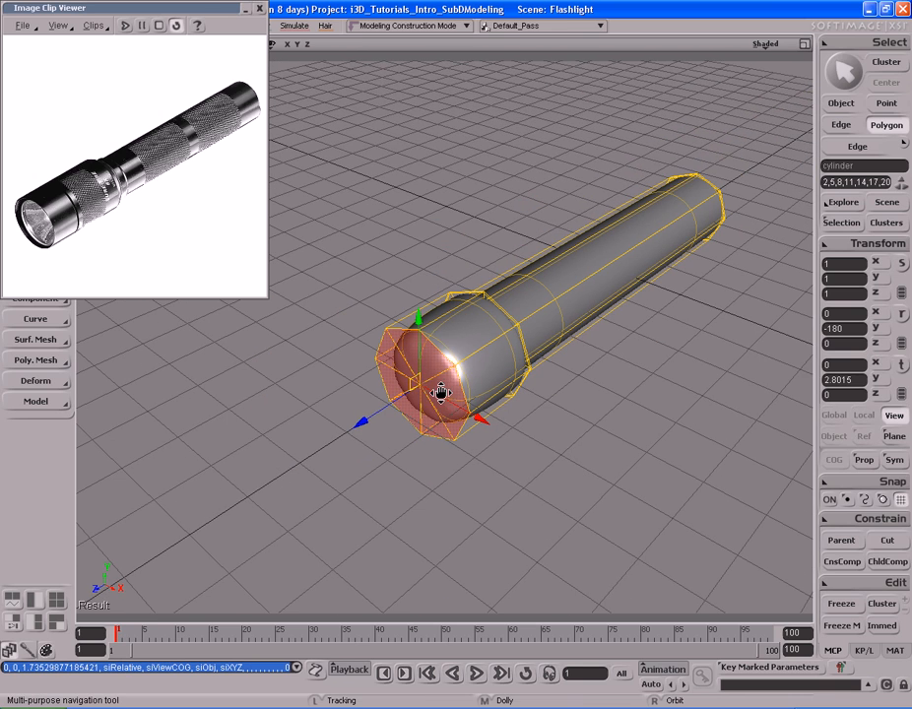
Move the head's cap polygons about 1.40 units further outward along Z to lengthen the flashlight head.
key(v)
drag(384, 412, 326, 446)
key(s)
drag(500, 439, 584, 423)
right_drag(583, 424, 581, 418)
middle_drag(604, 418, 467, 432)
drag(467, 431, 464, 403)
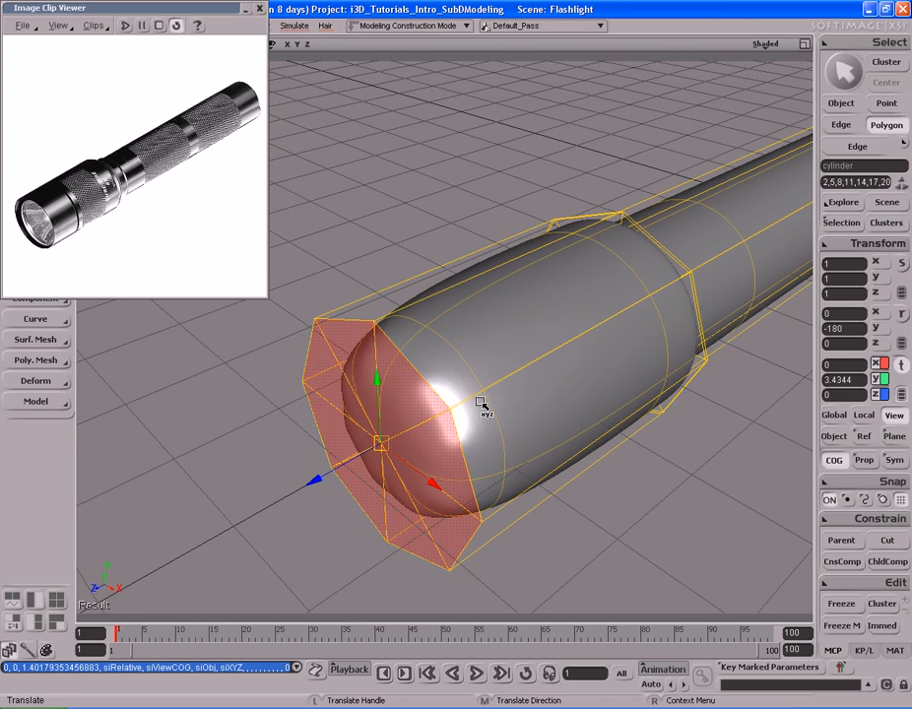
Duplicate the head's cap polygons and scale the copy down slightly around its own center to tighten the rim.
key(ctrl+d)
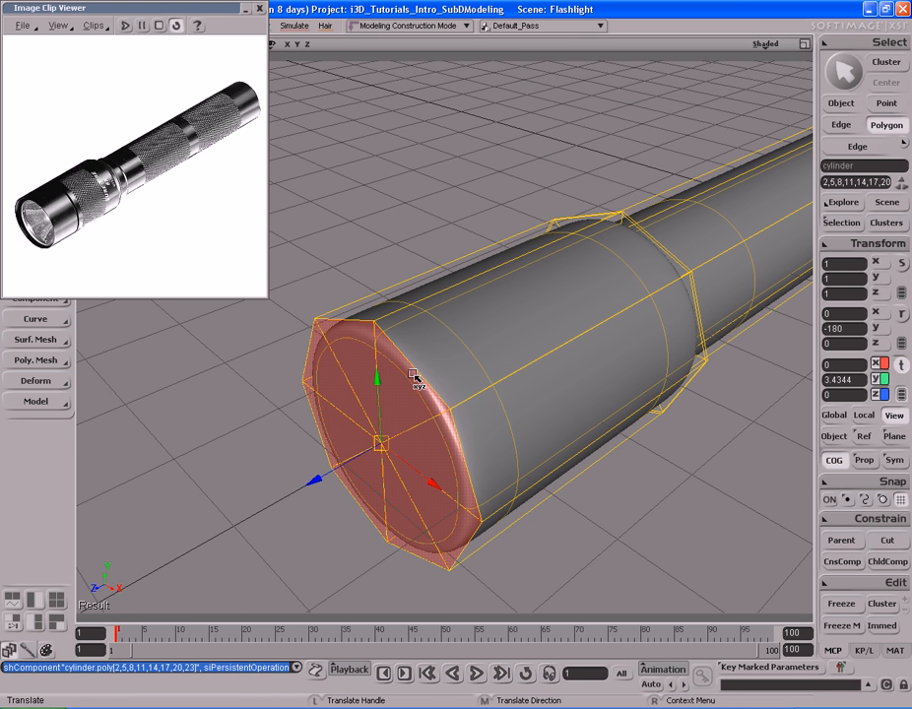
key(s)
drag(463, 399, 478, 385)
middle_drag(479, 385, 503, 387)
drag(492, 400, 493, 391)
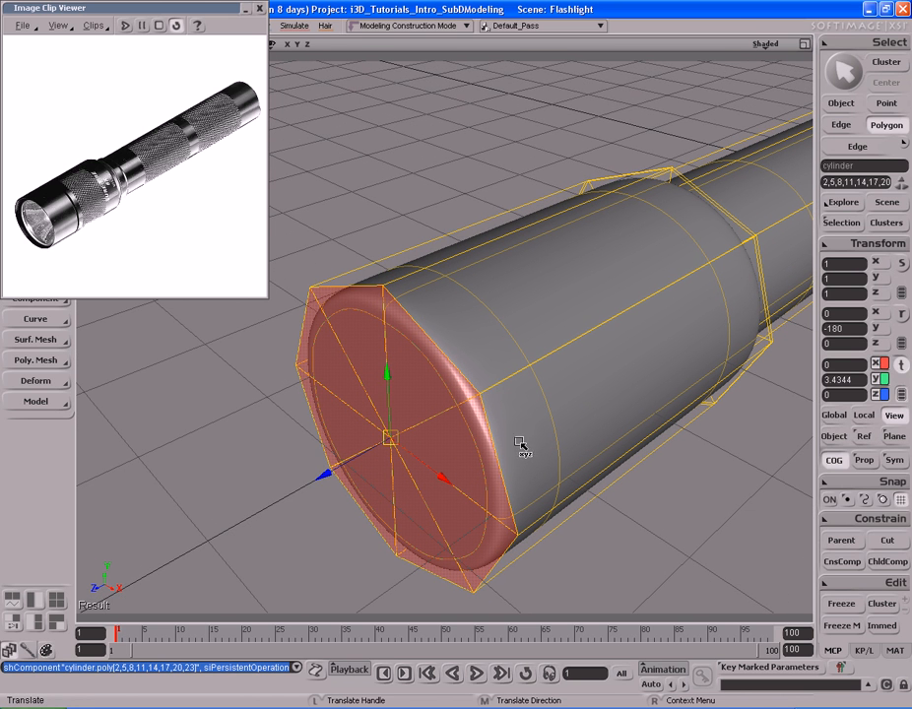
key(x)
drag(551, 442, 547, 444)
Duplicate the cap polygons twice more, scaling each copy slightly inward, the last by a factor of about 0.98.
key(s)
middle_drag(562, 429, 524, 436)
key(u)
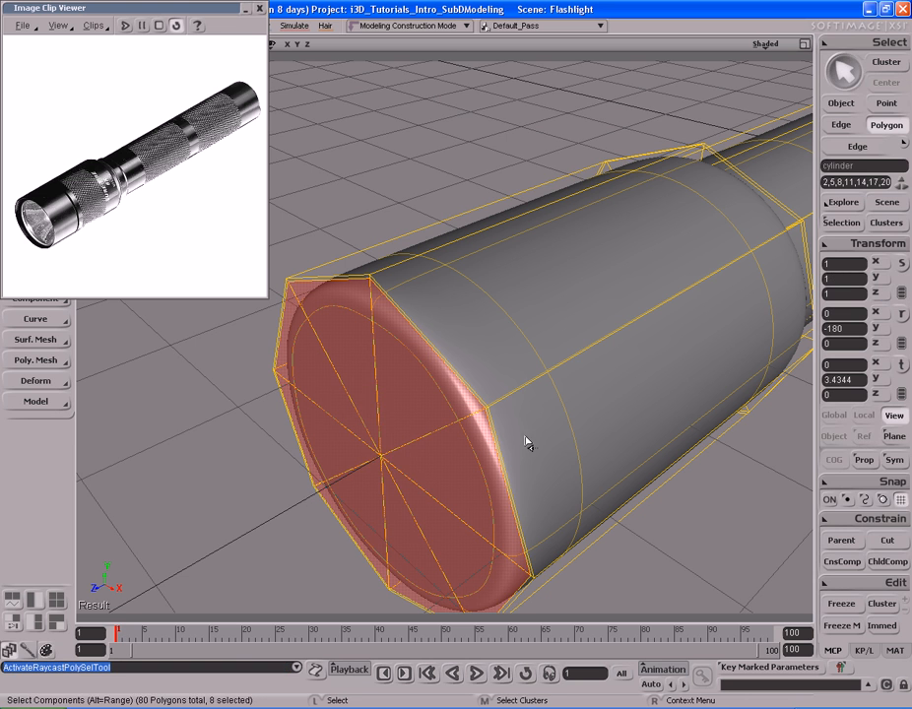
key(s)
drag(519, 453, 515, 427)
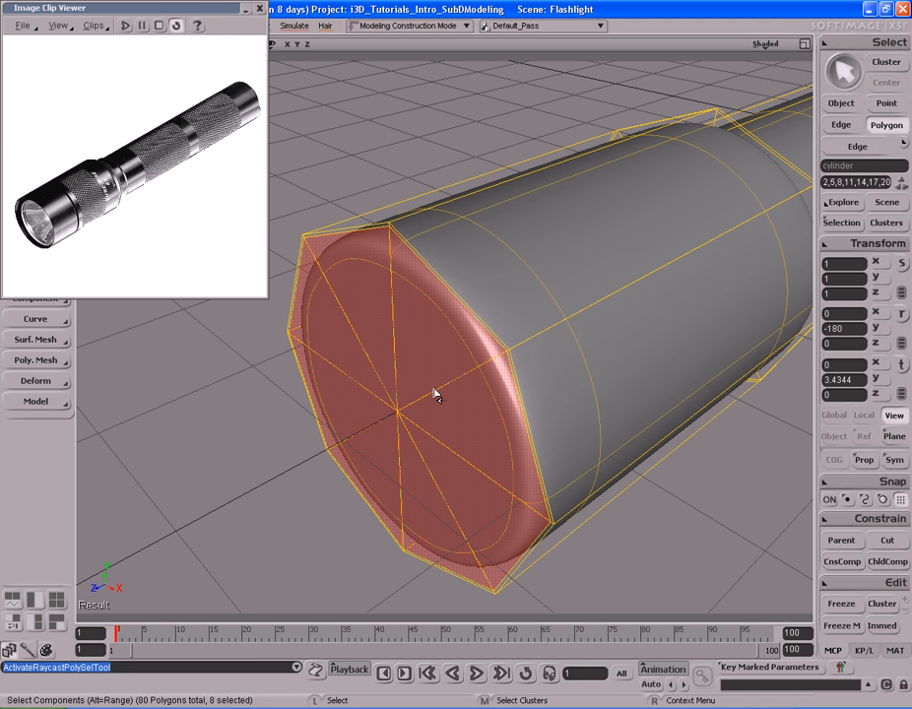
key(ctrl+d)
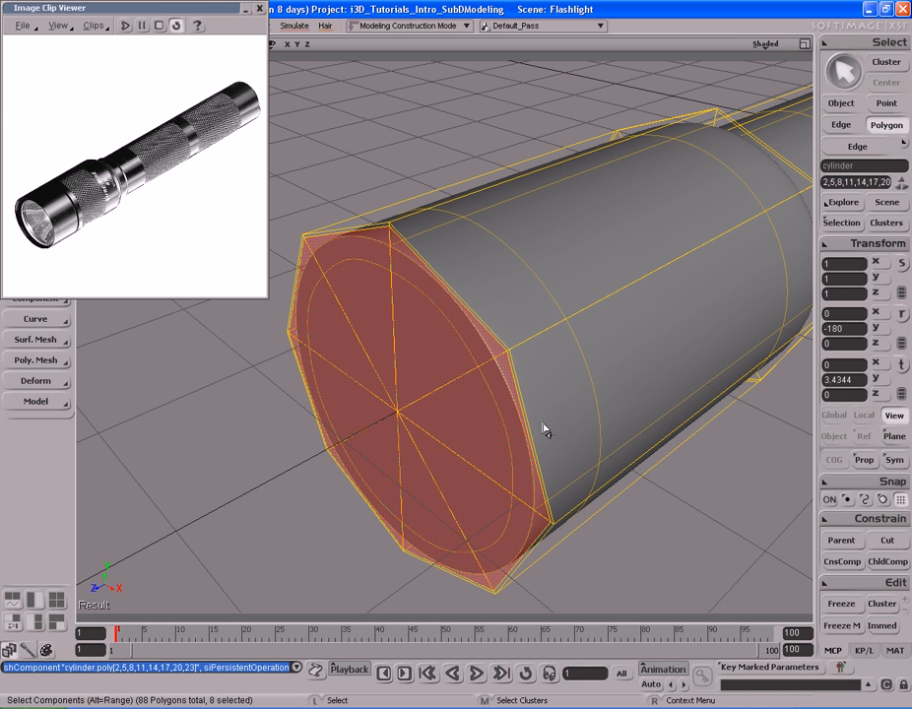
key(x)
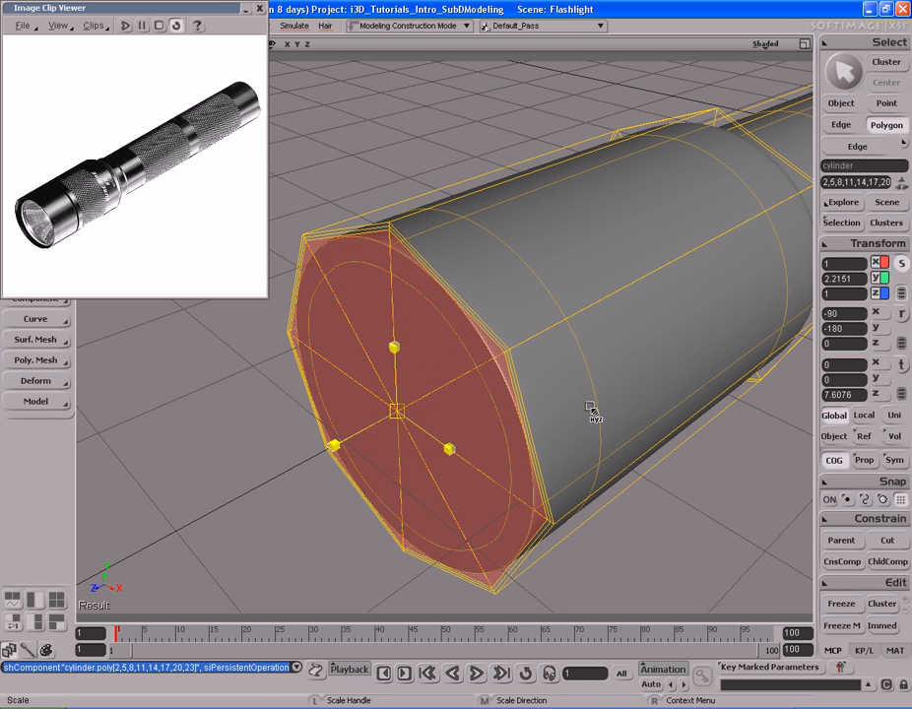
drag(590, 407, 592, 409)
key(ctrl+d)
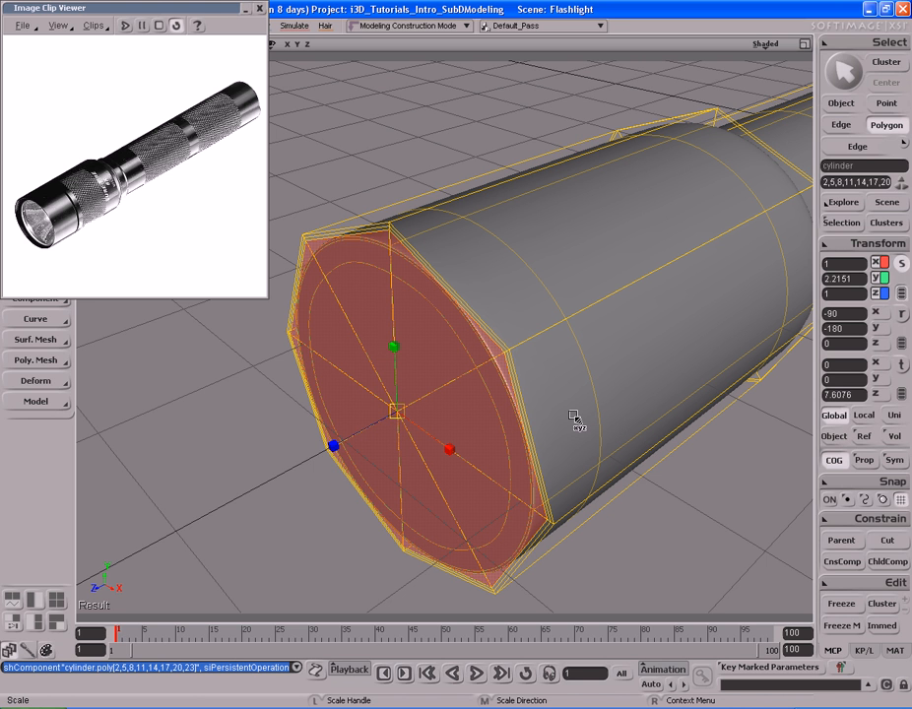
drag(580, 414, 580, 415)
Push the cap polygons about 0.18 units inward along Z and bring them back out about 0.06 units to recess the head's front.
key(s)
right_drag(580, 416, 613, 413)
middle_drag(613, 413, 531, 383)
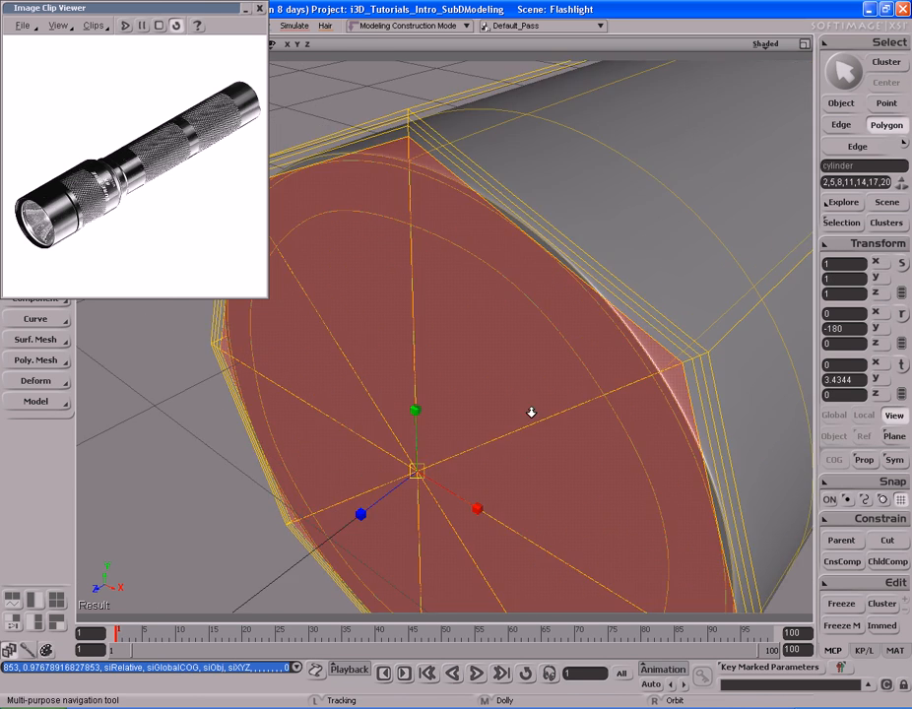
right_drag(532, 383, 542, 398)
key(x)
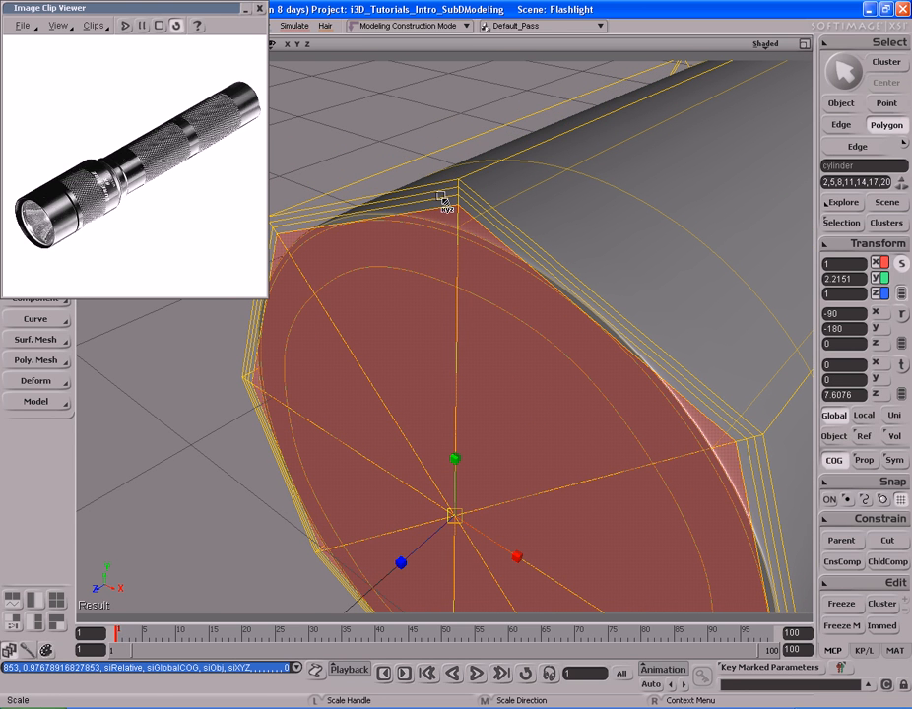
key(s)
right_drag(484, 291, 532, 322)
key(x)
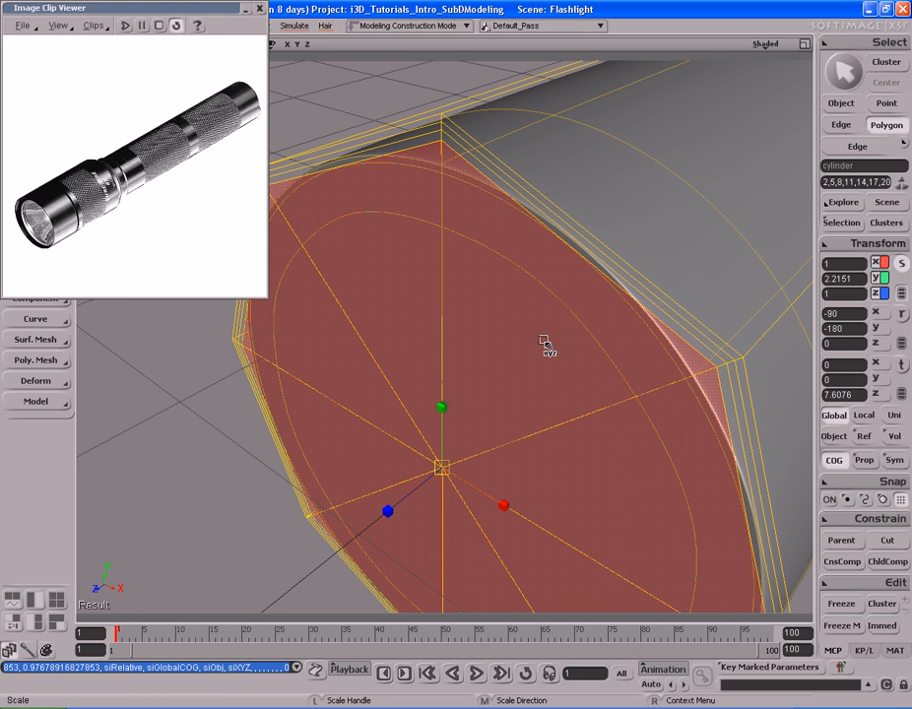
key(v)
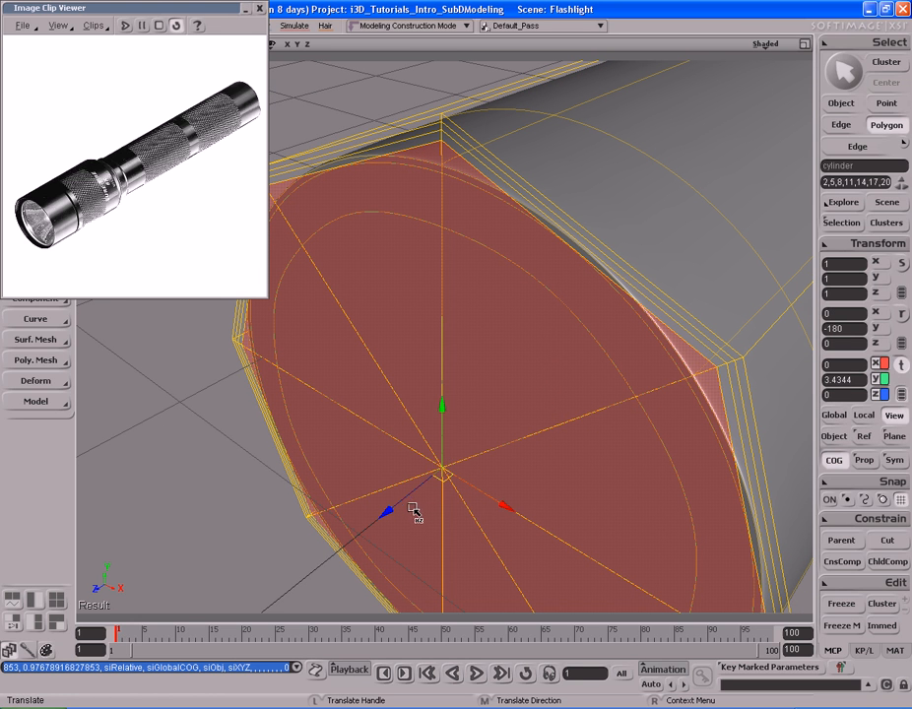
drag(411, 503, 444, 481)
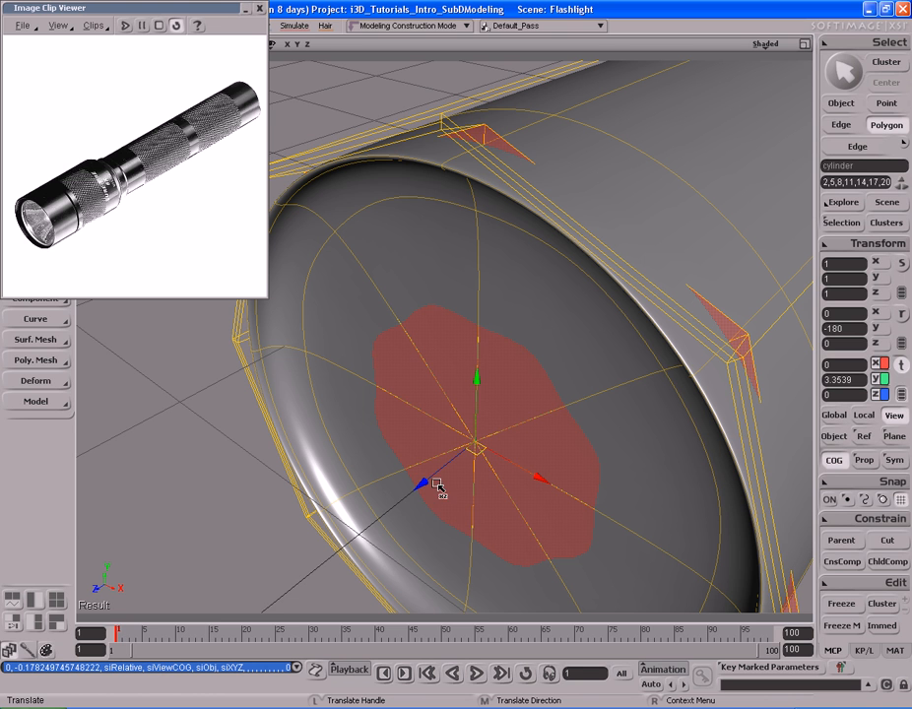
drag(427, 483, 418, 488)
key(s)
right_drag(525, 443, 494, 427)
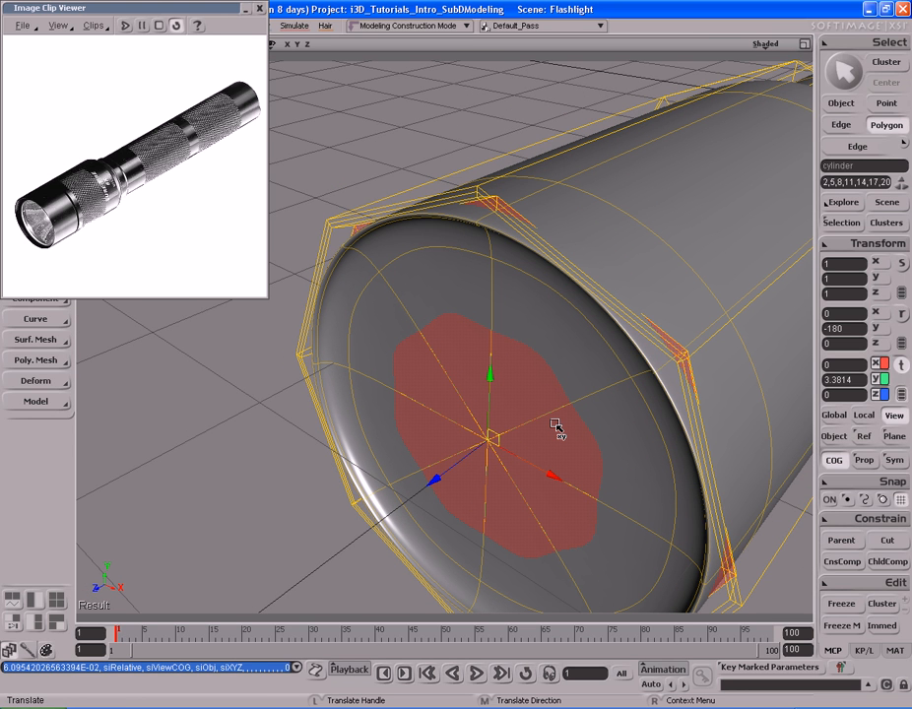
Examine the recessed cap's polygon cage with subdivision turned down to its minimum, and restore the smoothed display.
key(minus)
key(minus)
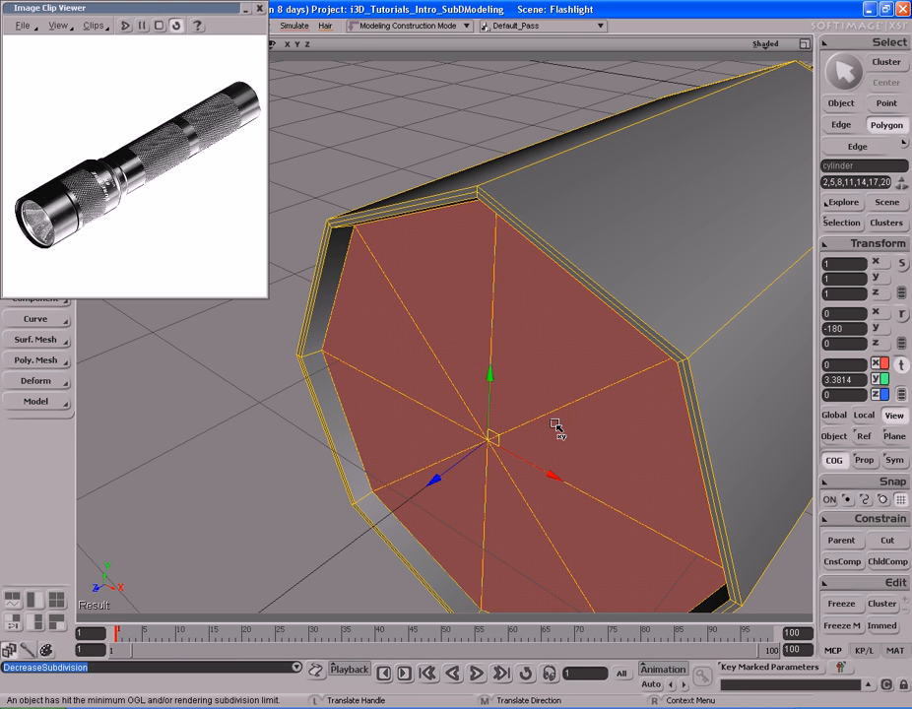
key(s)
right_drag(531, 324, 528, 325)
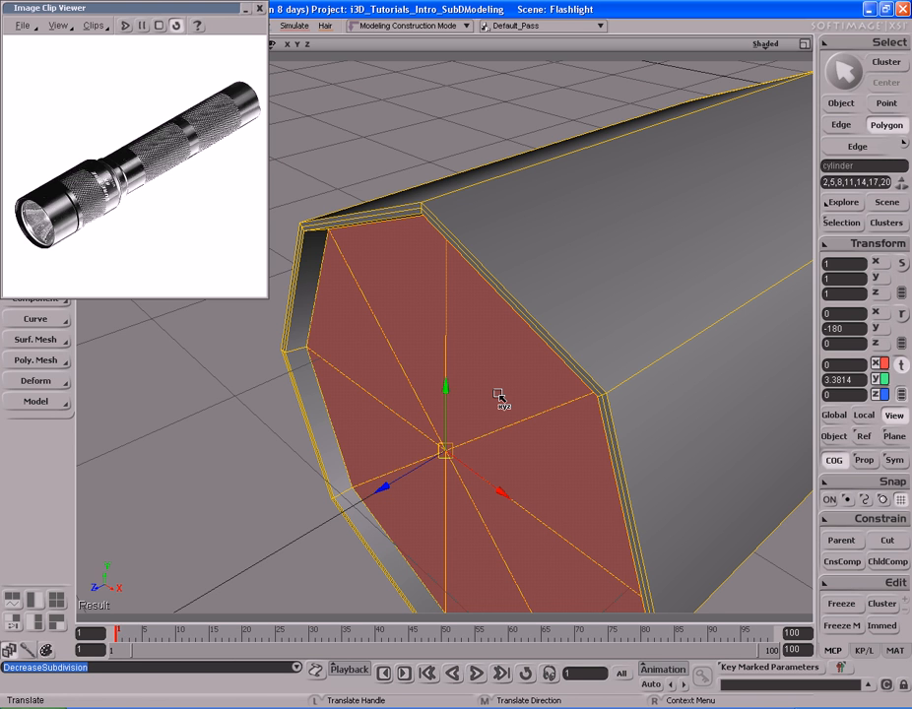
key(plus)
key(plus)
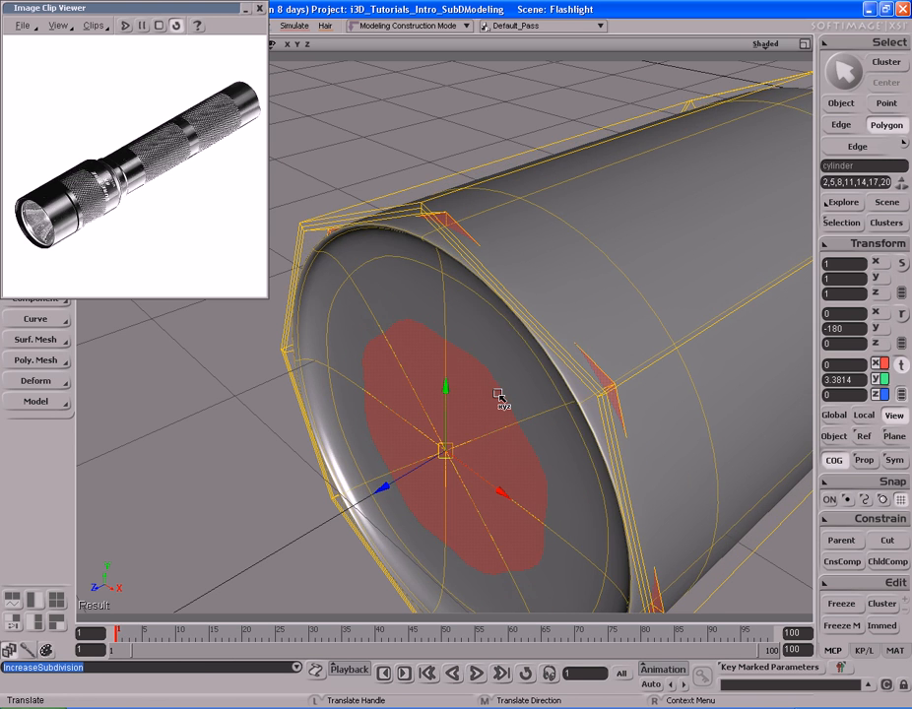
Duplicate the recessed cap polygons twice, scaling the first copy by about 0.994 and the second by about 0.988.
key(s)
right_drag(496, 406, 515, 450)
key(v)
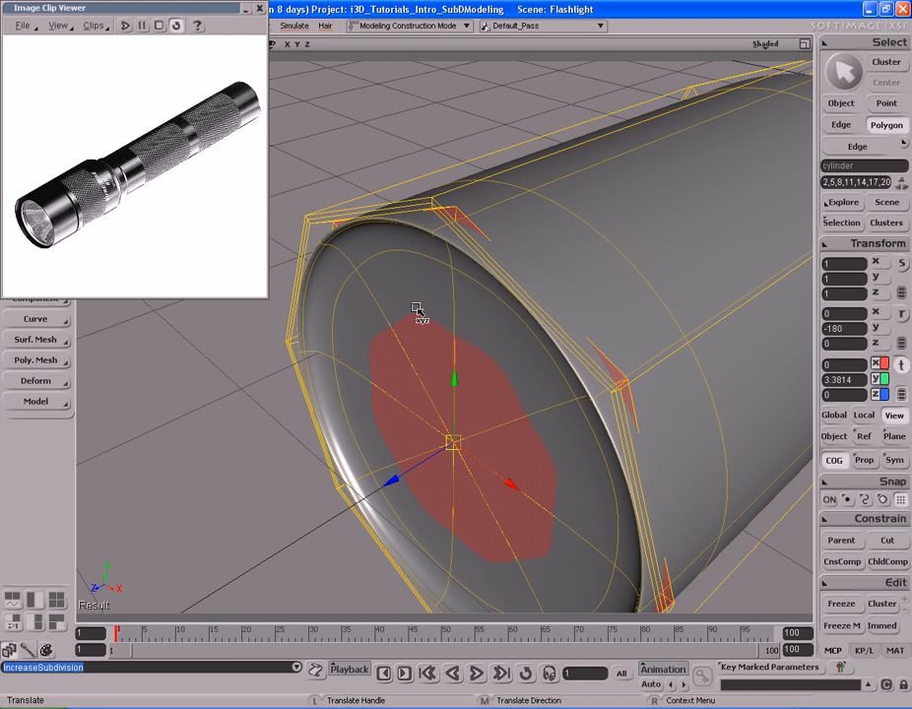
key(s)
right_drag(519, 418, 514, 402)
key(v)
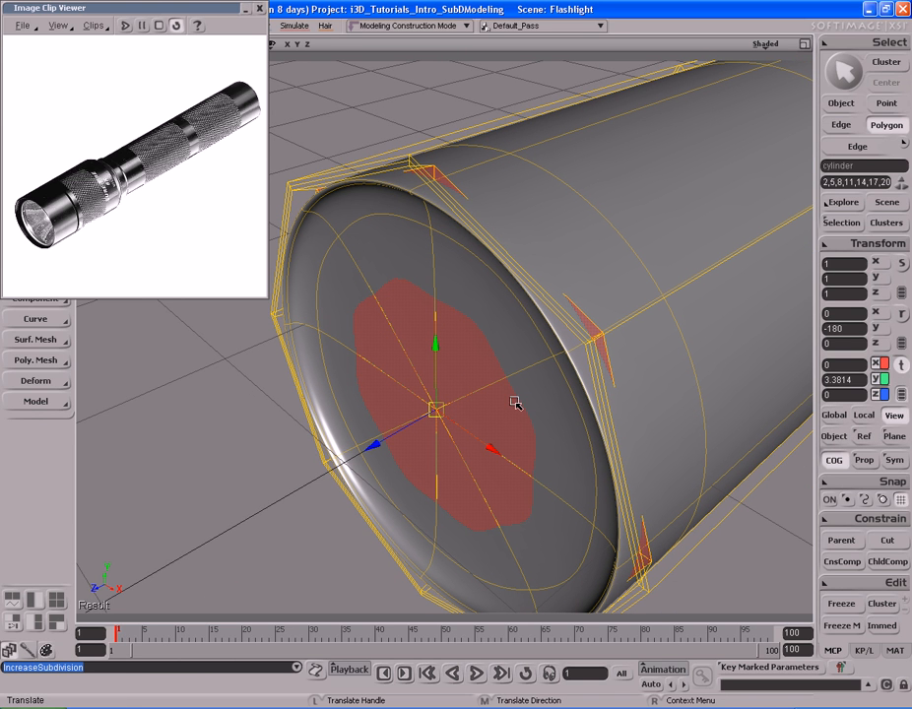
key(ctrl)
click(502, 357)
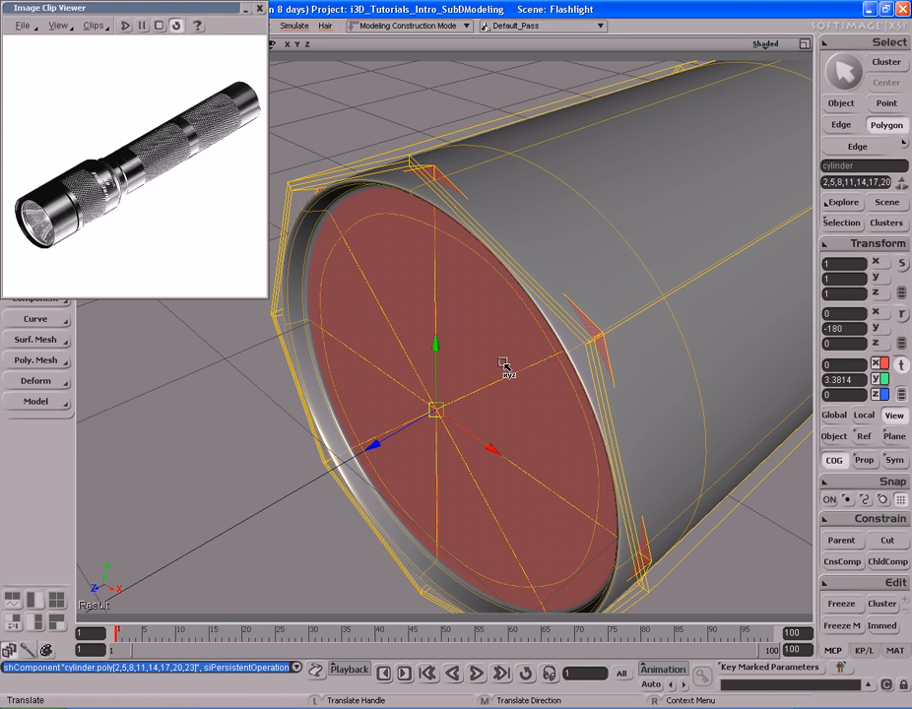
key(x)
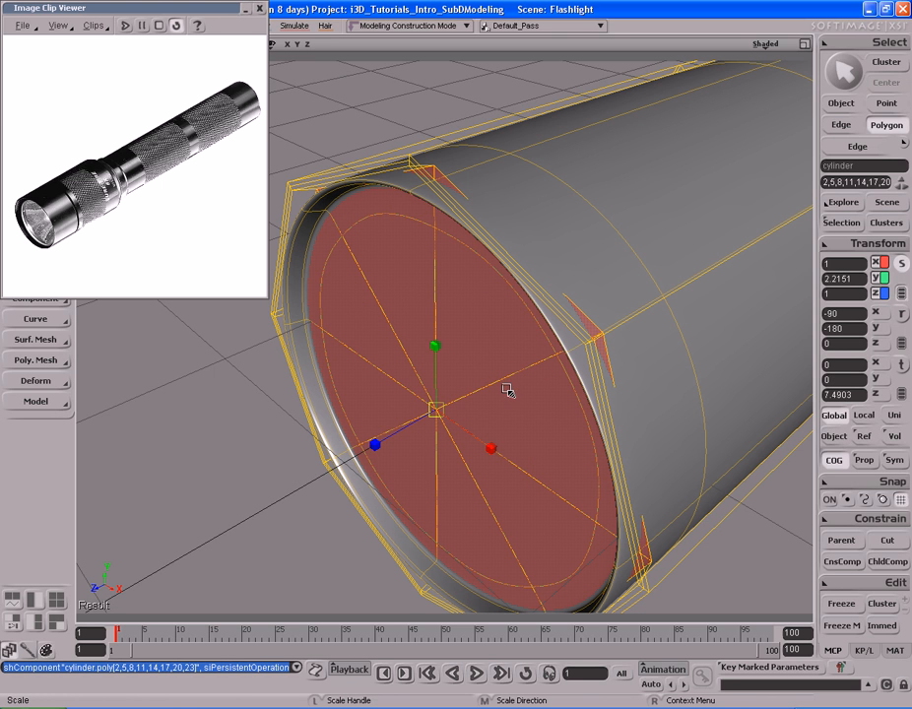
click(551, 404)
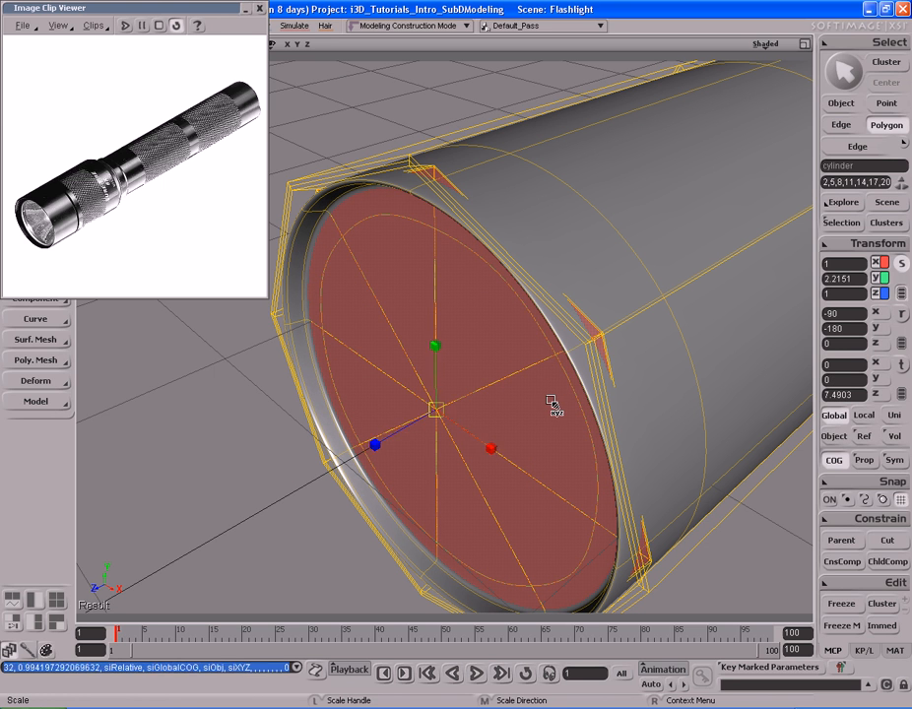
key(ctrl+d)
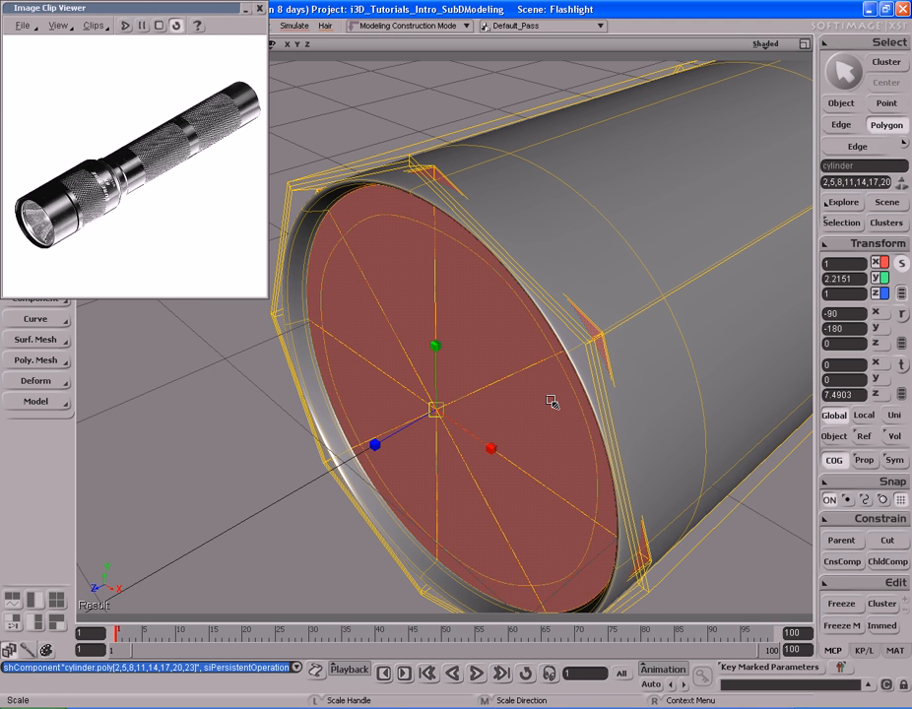
drag(539, 401, 541, 401)
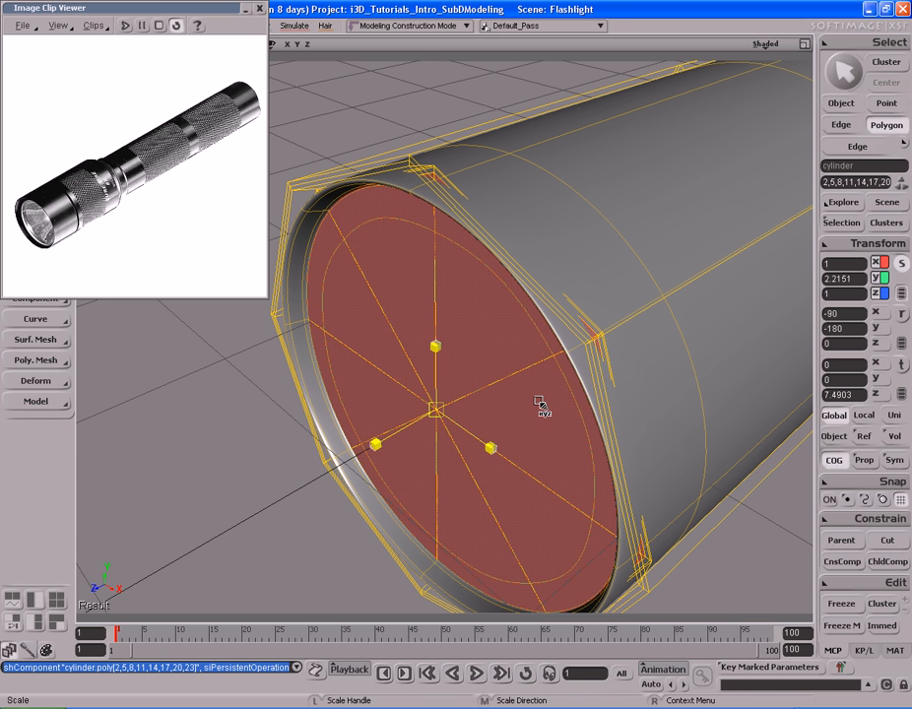
Examine the closely spaced edge loops around the recessed cap and the head's rim from close up.
key(s)
right_drag(526, 369, 554, 412)
middle_drag(553, 412, 379, 402)
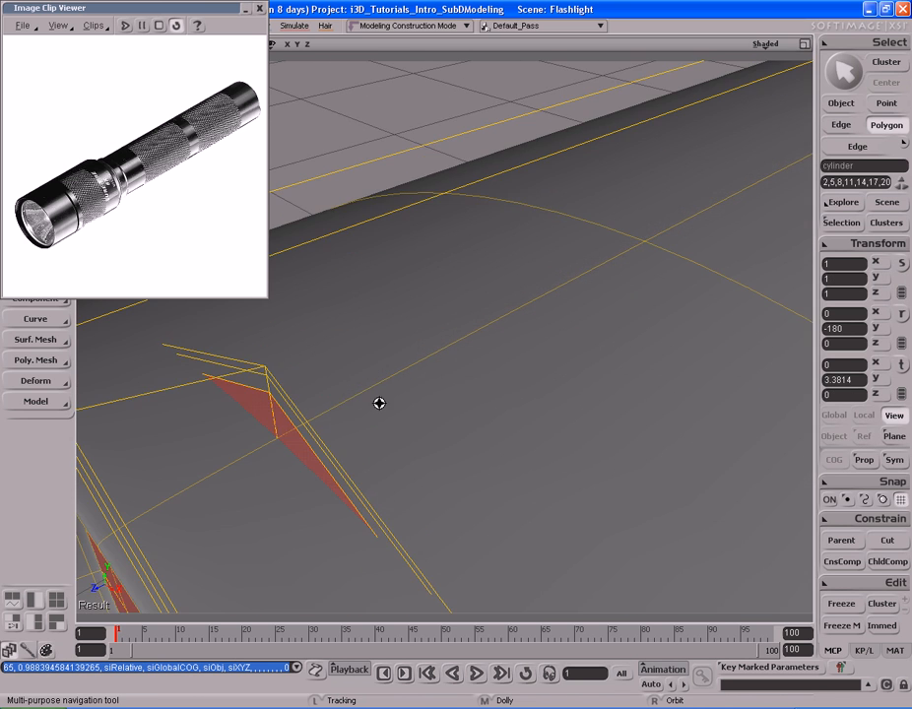
right_drag(379, 402, 381, 400)
key(s)
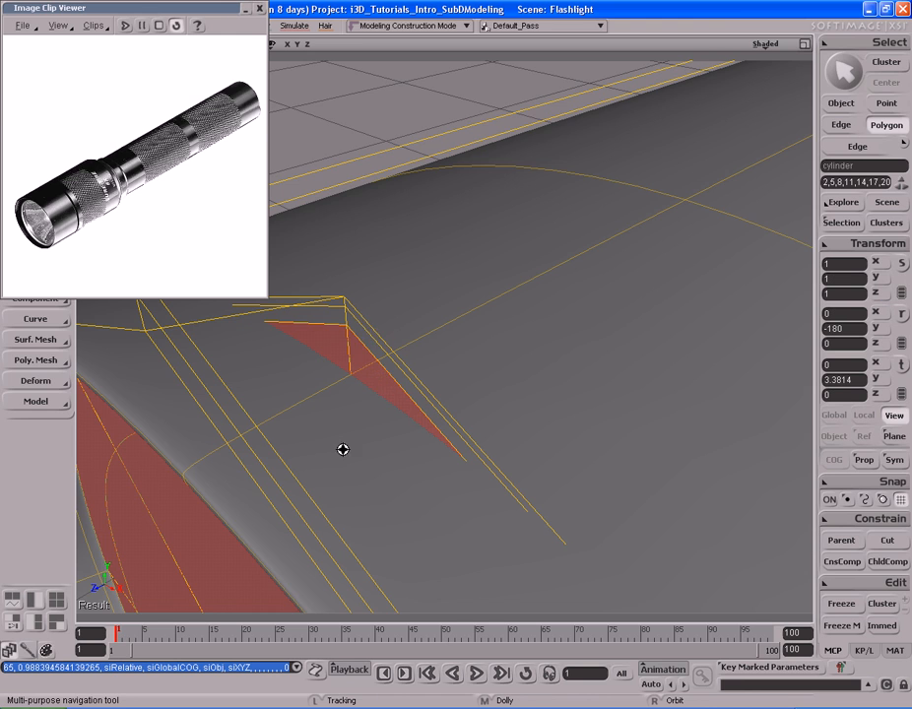
middle_drag(424, 425, 370, 431)
drag(317, 431, 366, 431)
mouse_move(367, 431)
middle_down()
mouse_move(383, 434)
mouse_move(374, 409)
middle_up()
key(s)
right_drag(374, 409, 475, 393)
middle_drag(496, 395, 458, 399)
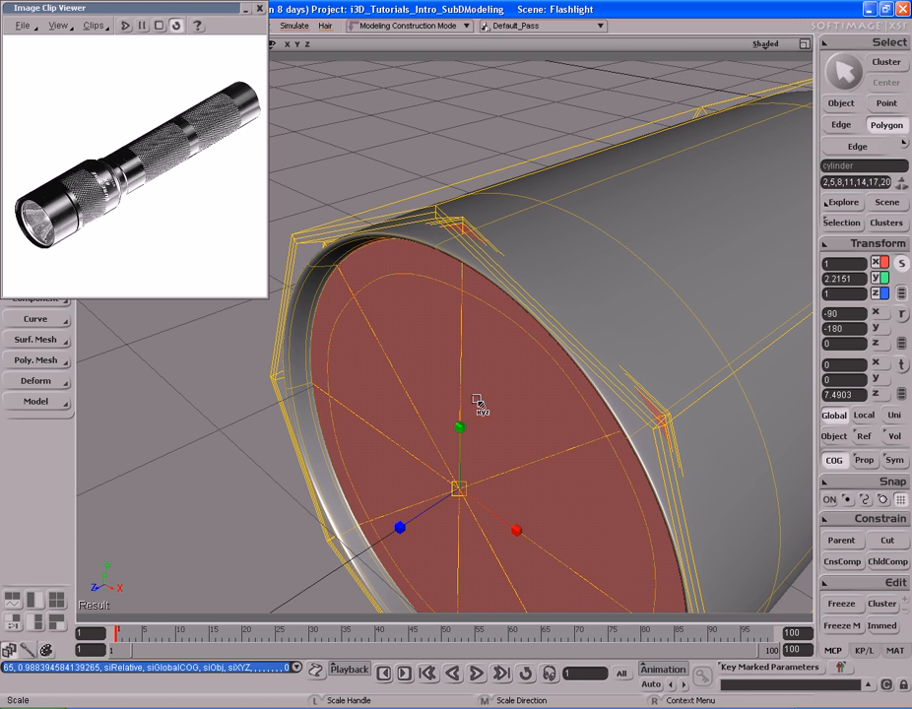
key(s)
drag(498, 434, 505, 420)
middle_drag(505, 419, 476, 424)
drag(478, 423, 482, 407)
Move the recessed cap polygons about 0.02 units outward along Z.
key(alt+z)
key(v)
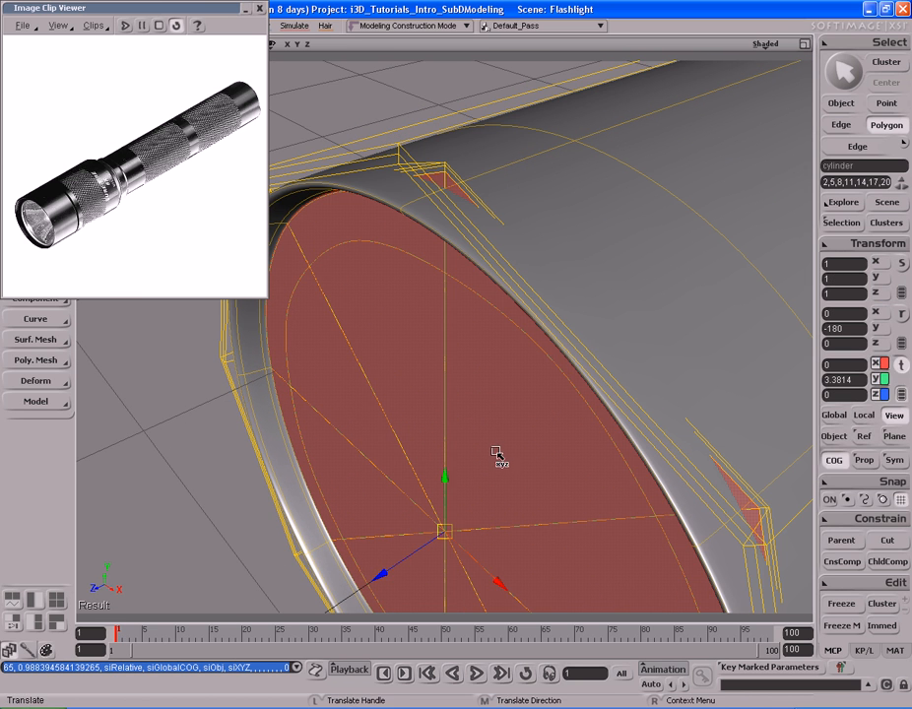
key(s)
drag(495, 455, 499, 446)
key(ctrl+z)
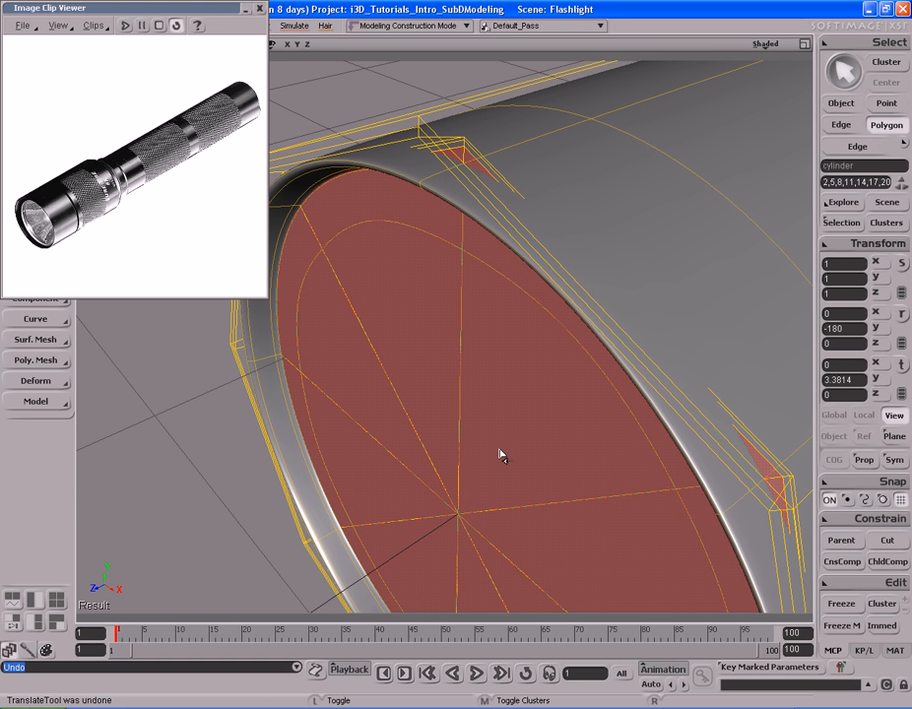
key(v)
drag(431, 540, 422, 538)
key(s)
right_drag(422, 539, 450, 414)
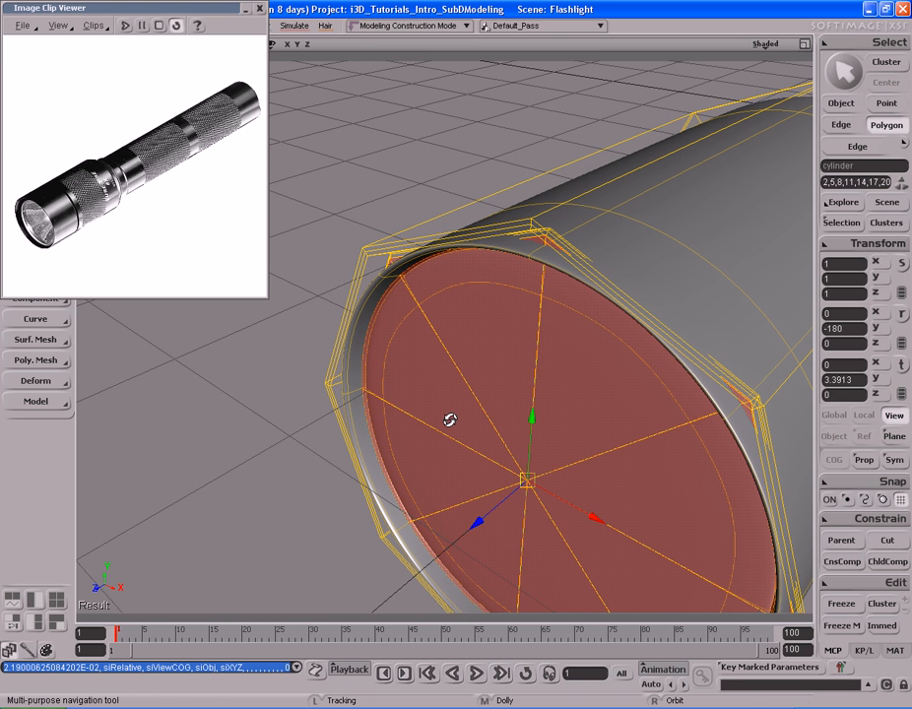
Preview the head's rim and recessed cap in a render region, and close the region.
key(v)
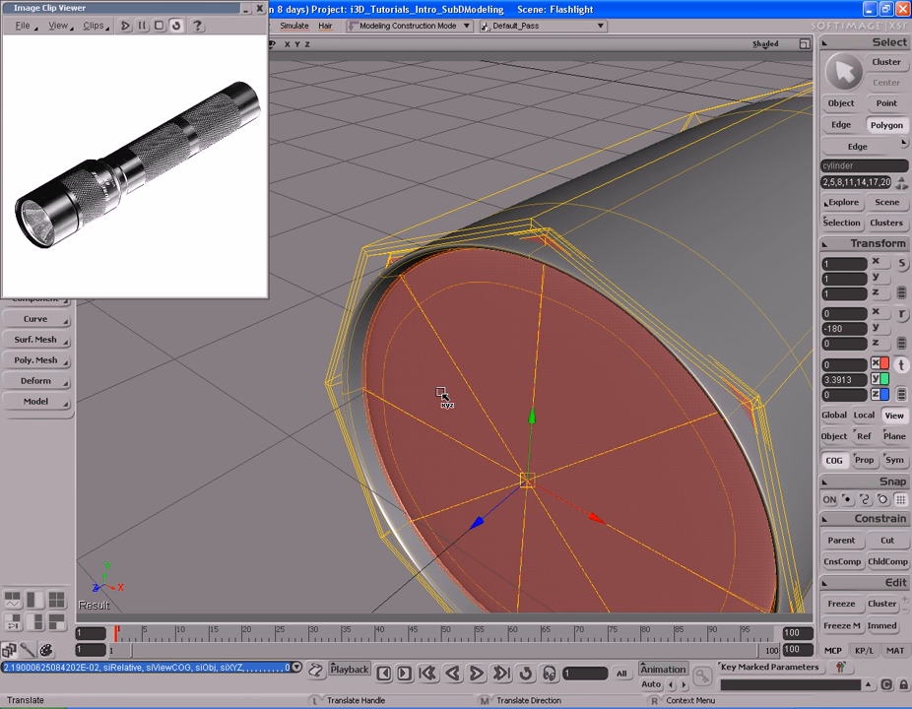
key(q)
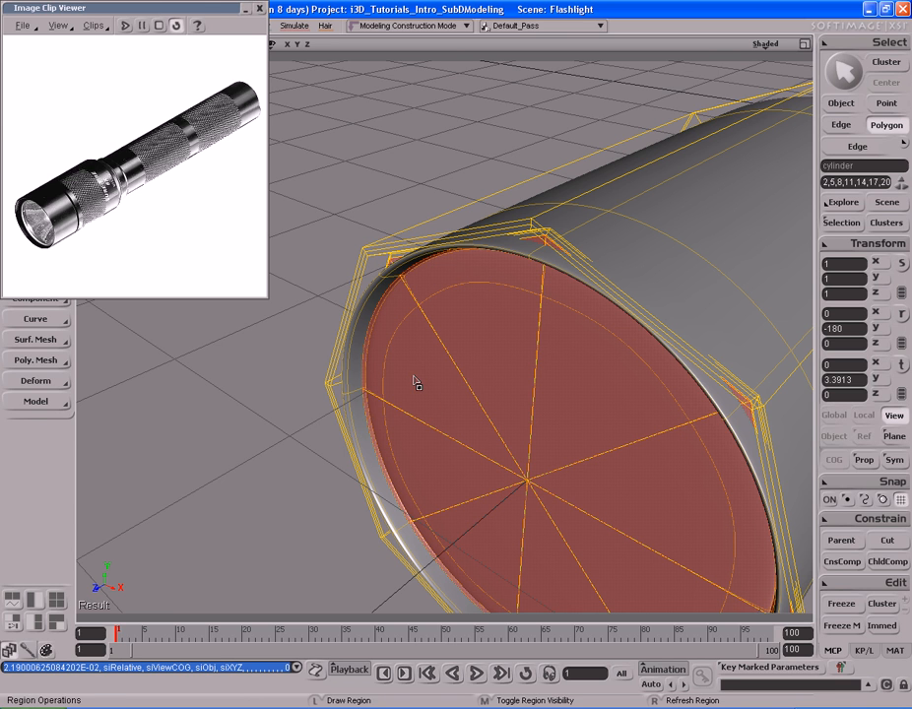
mouse_move(280, 169)
mouse_down()
mouse_move(326, 285)
mouse_move(529, 548)
mouse_move(499, 473)
mouse_move(568, 515)
mouse_move(488, 545)
mouse_move(499, 541)
mouse_up()
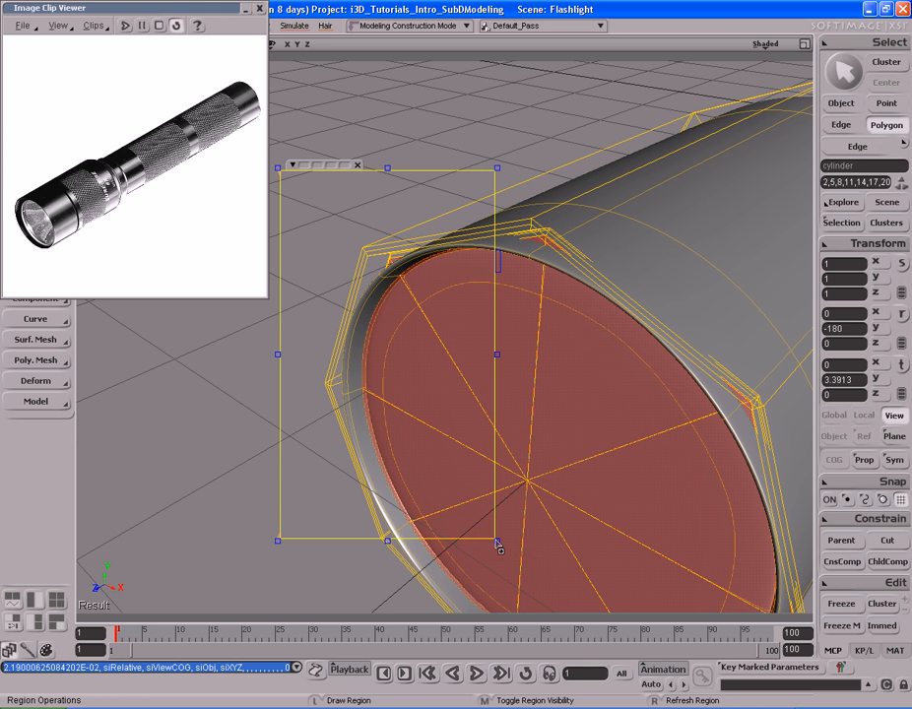
key(v)
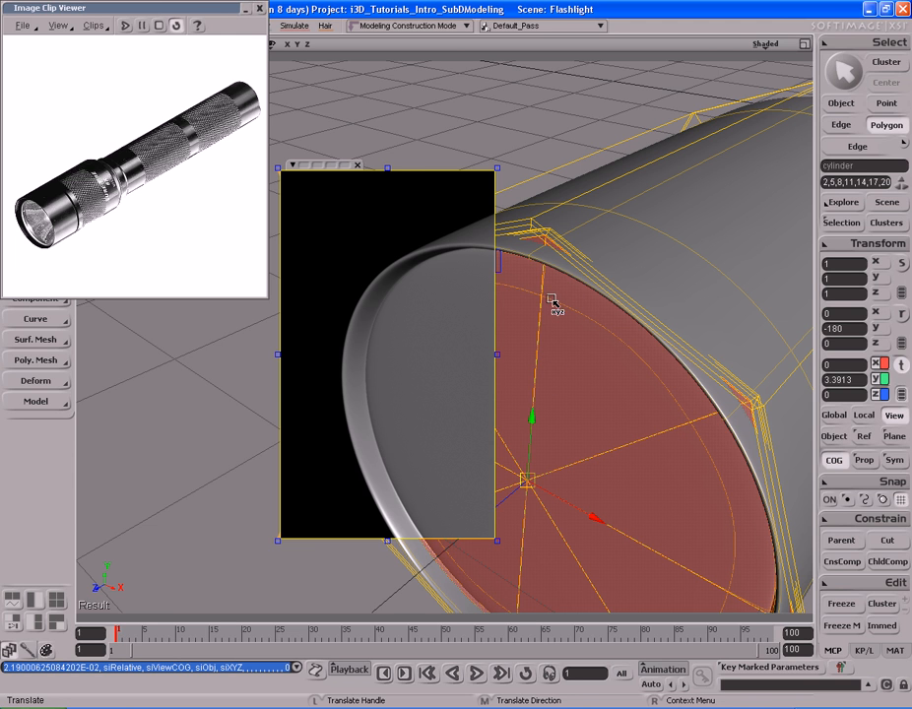
click(359, 169)
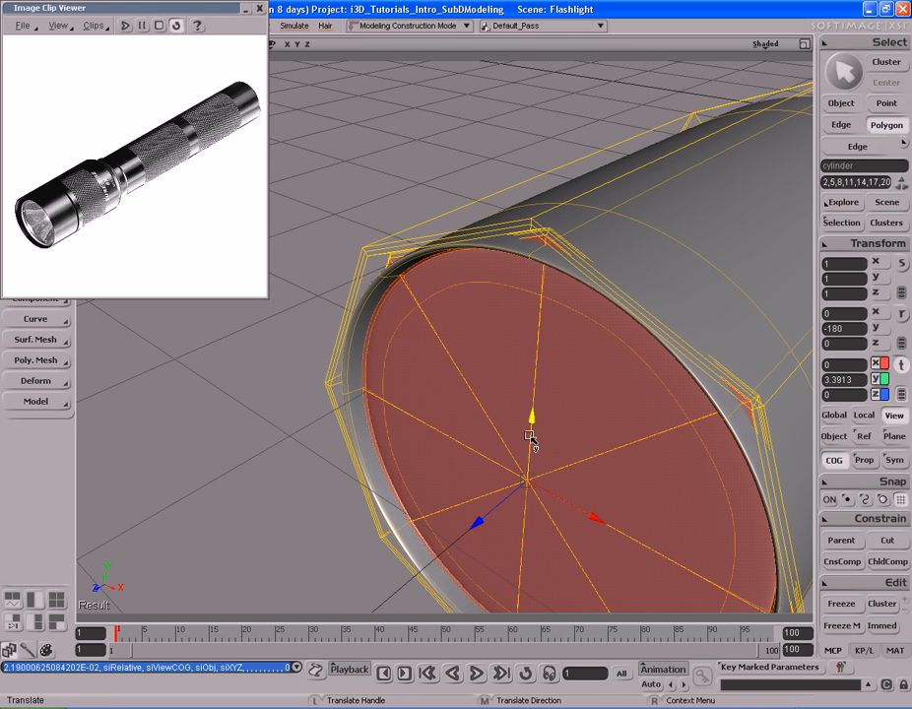
Scale the recessed cap polygons by about 0.988.
key(s)
right_drag(546, 419, 491, 344)
key(v)
key(s)
key(x)
drag(577, 445, 578, 448)
key(s)
right_drag(511, 394, 495, 372)
key(x)
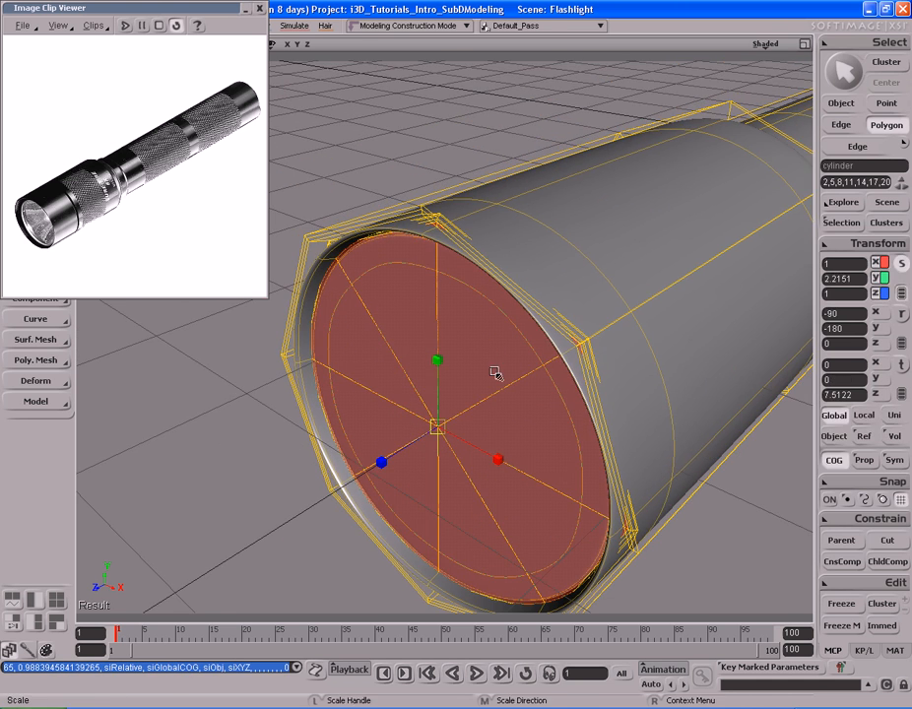
Deselect the cylinder and examine the head's rim and recessed front without the wireframe.
key(space)
key(s)
right_drag(402, 372, 455, 369)
key(shift+h)
key(s)
click(331, 363)
key(s)
right_drag(332, 363, 401, 360)
middle_drag(402, 360, 397, 364)
drag(396, 364, 453, 318)
middle_drag(454, 318, 381, 337)
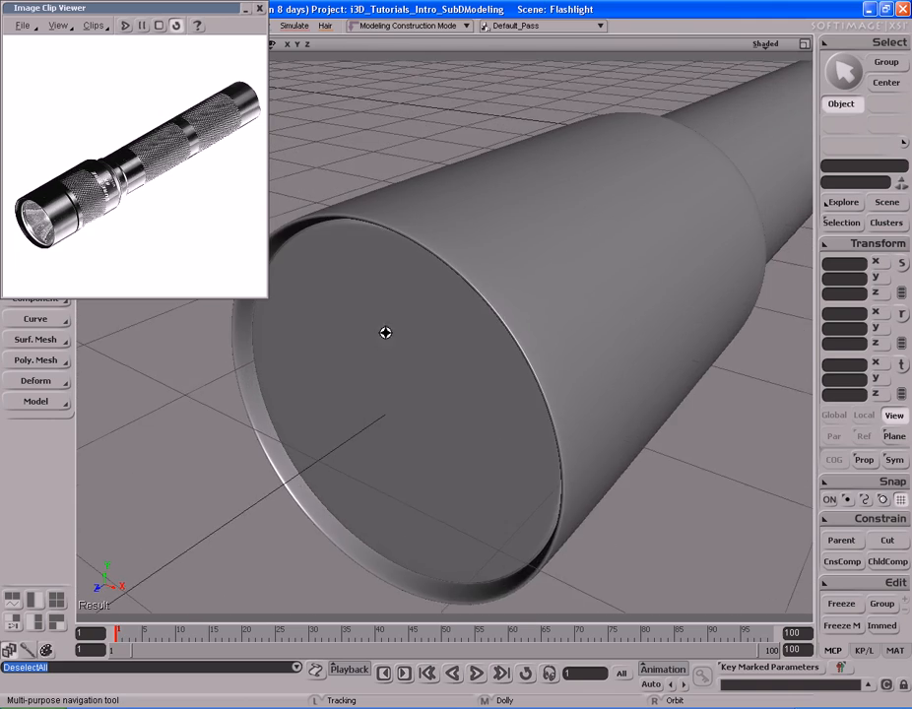
drag(381, 338, 398, 339)
right_drag(397, 338, 396, 348)
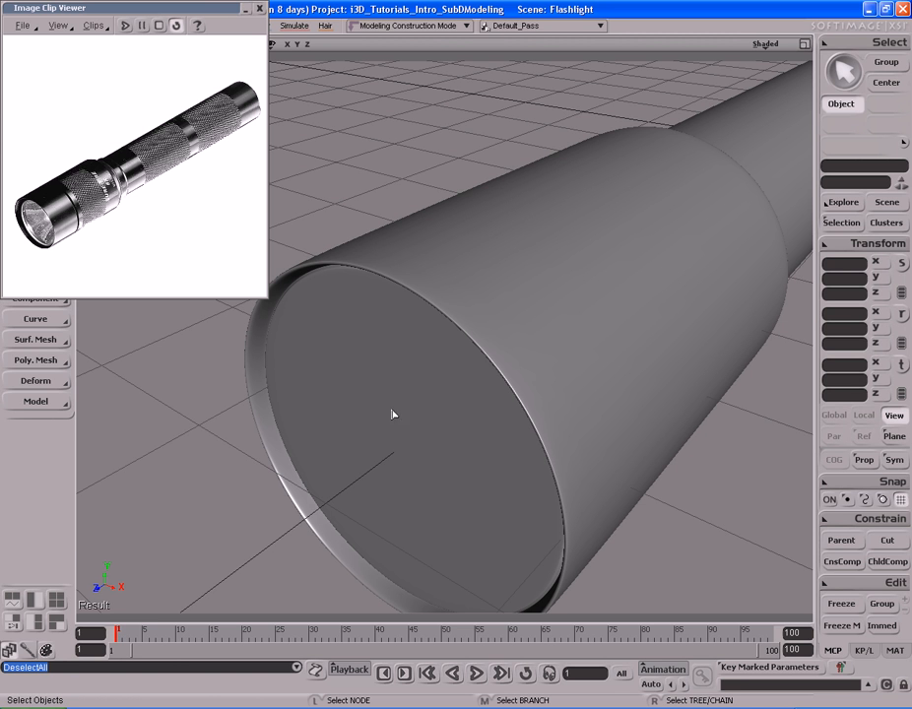
key(s)
right_drag(403, 357, 378, 372)
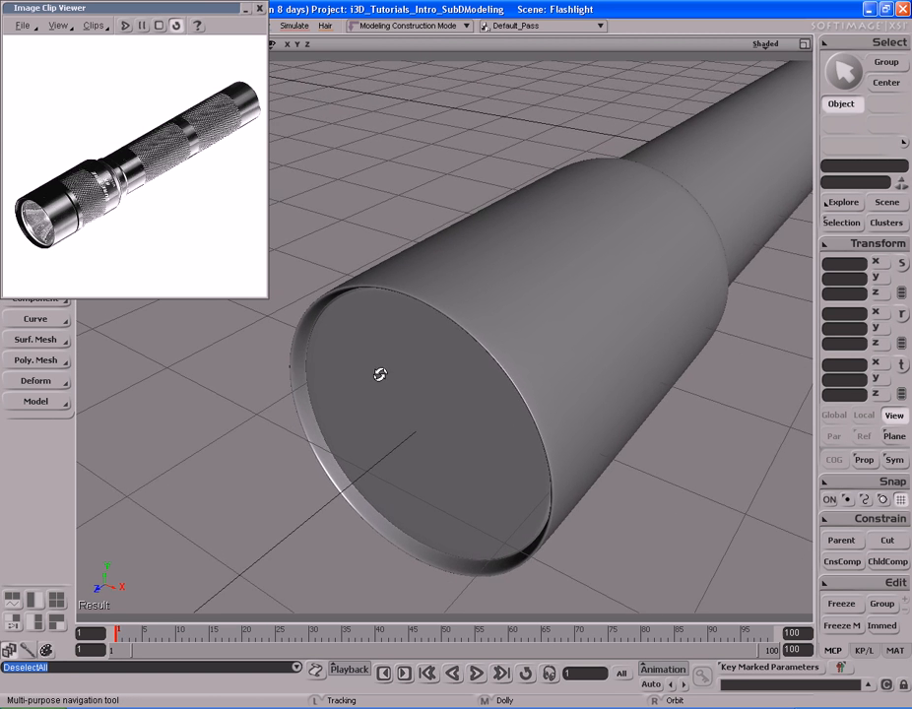
Return to the cylinder's recessed cap polygons and lower the subdivision three levels to the base cage.
click(453, 380)
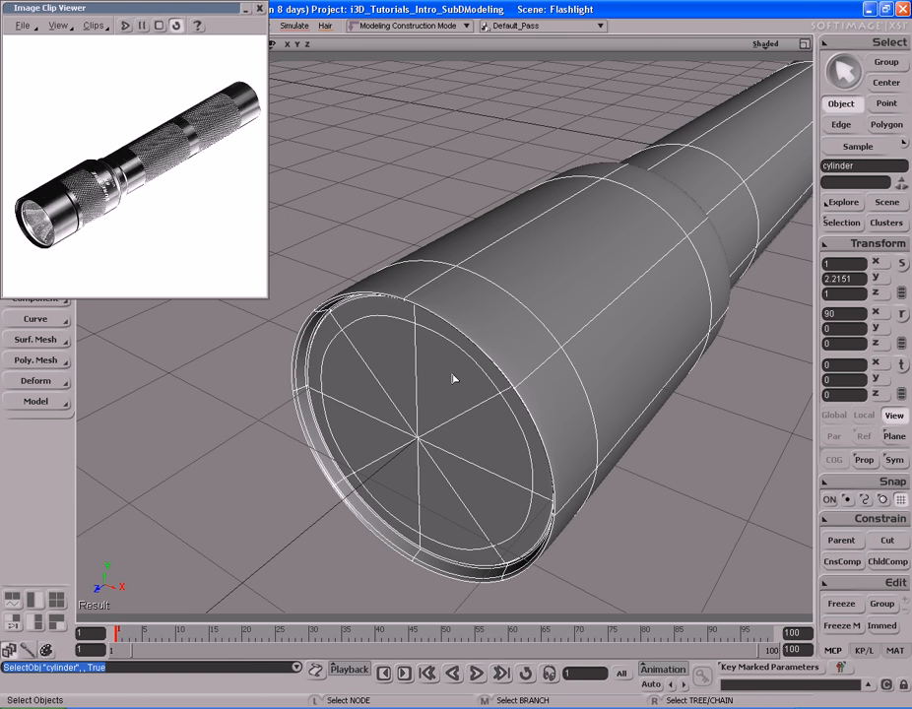
key(ctrl+h)
key(s)
drag(452, 374, 513, 406)
key(u)
key(s)
middle_drag(513, 407, 415, 401)
right_drag(415, 401, 402, 408)
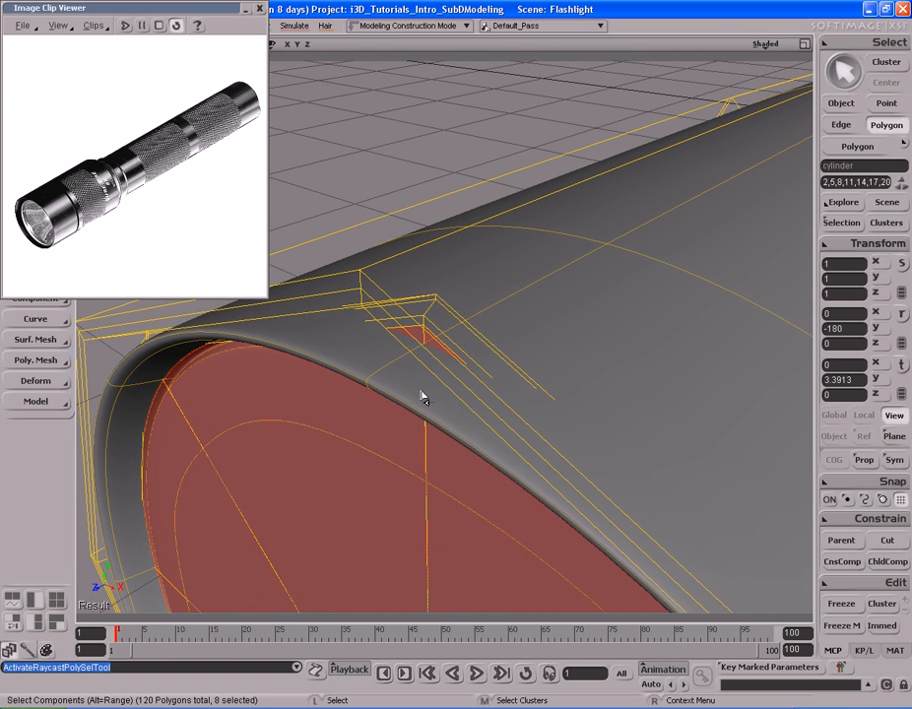
key(minus)
key(minus)
key(minus)
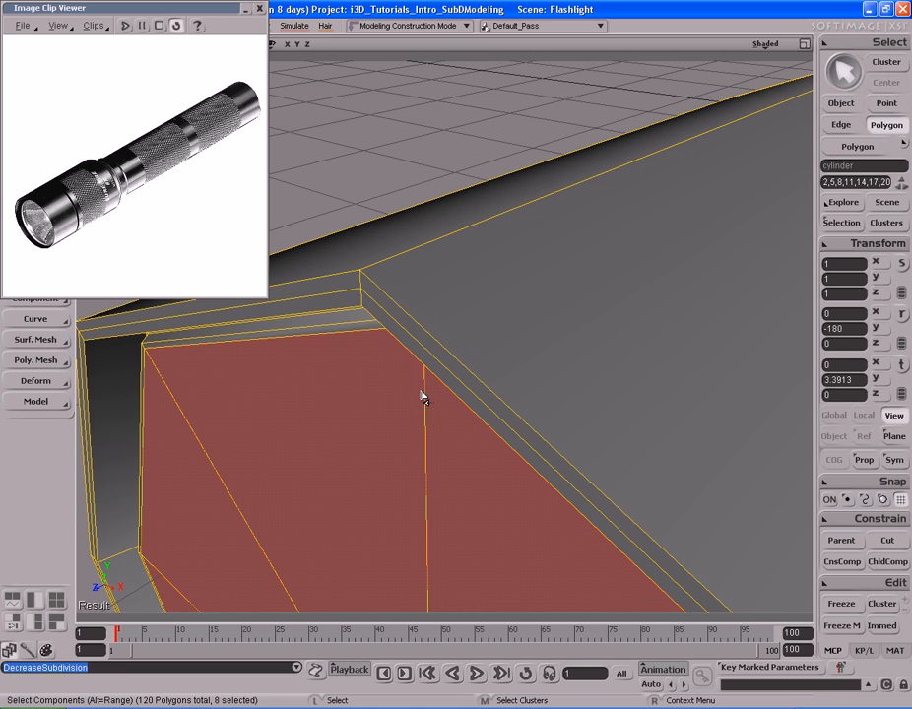
key(s)
right_drag(421, 390, 374, 342)
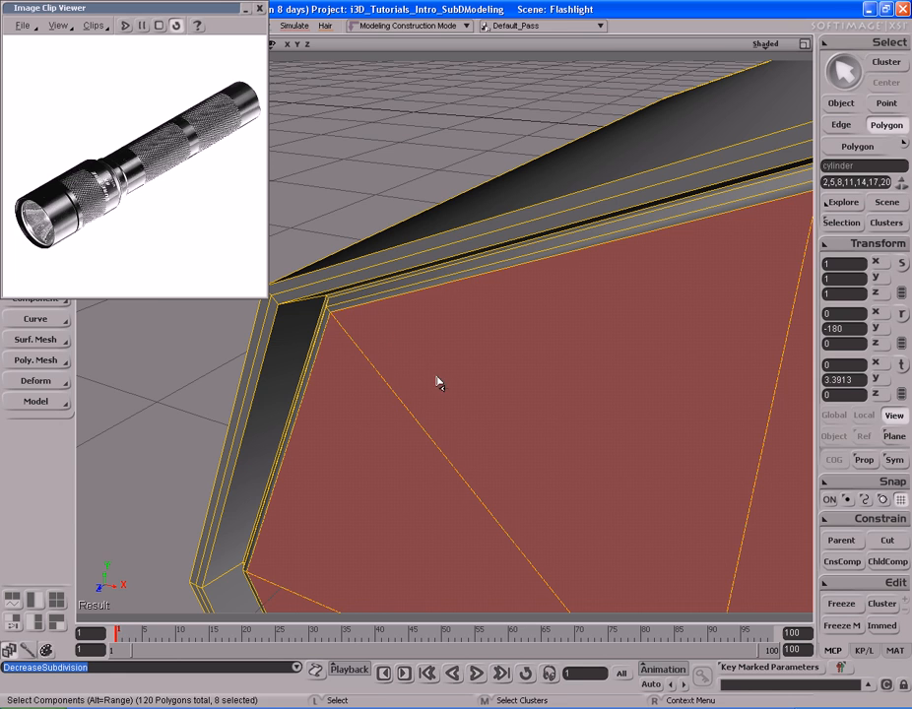
key(v)
key(s)
middle_drag(521, 436, 340, 414)
drag(570, 447, 468, 410)
mouse_move(467, 410)
middle_down()
mouse_move(455, 411)
mouse_move(470, 393)
middle_up()
key(s)
right_drag(471, 393, 451, 387)
key(ctrl+z)
key(s)
middle_drag(451, 387, 423, 372)
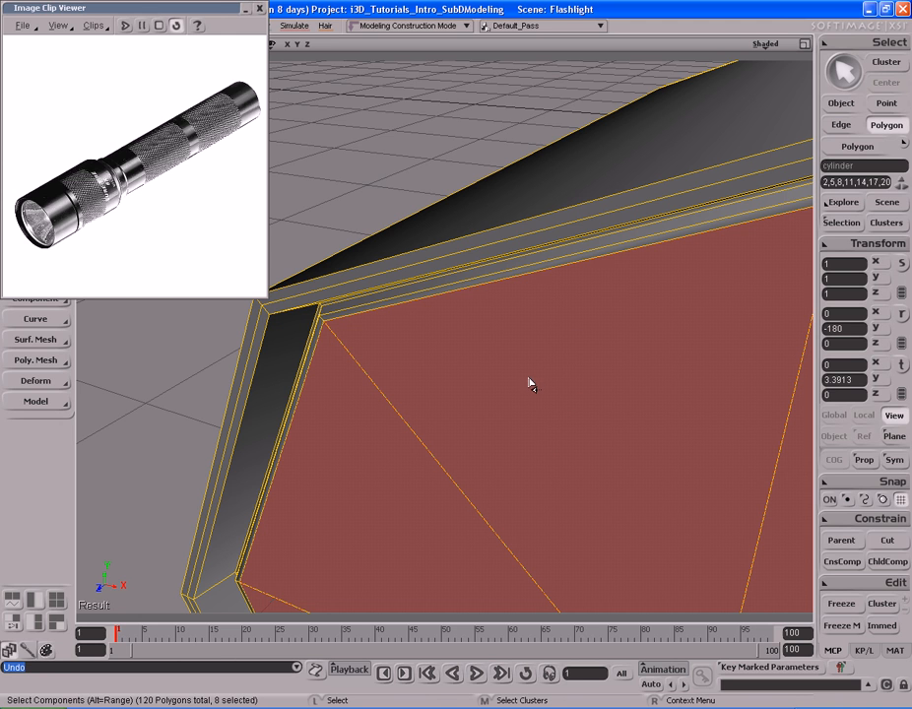
Grow the cap polygon selection outward to include the narrow polygon rings around the recessed cap.
right_click(548, 351)
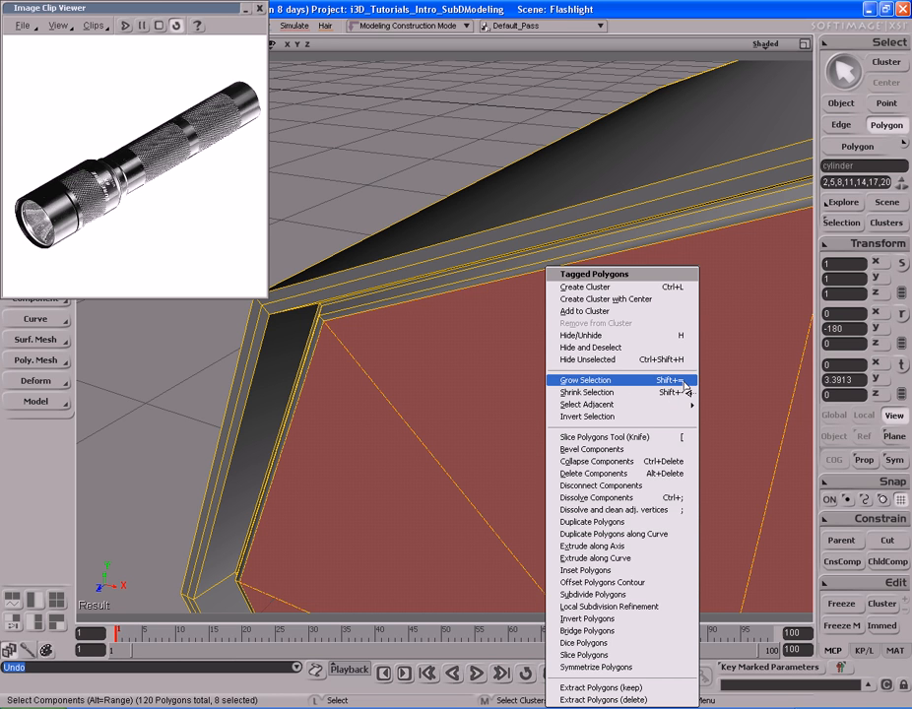
click(623, 385)
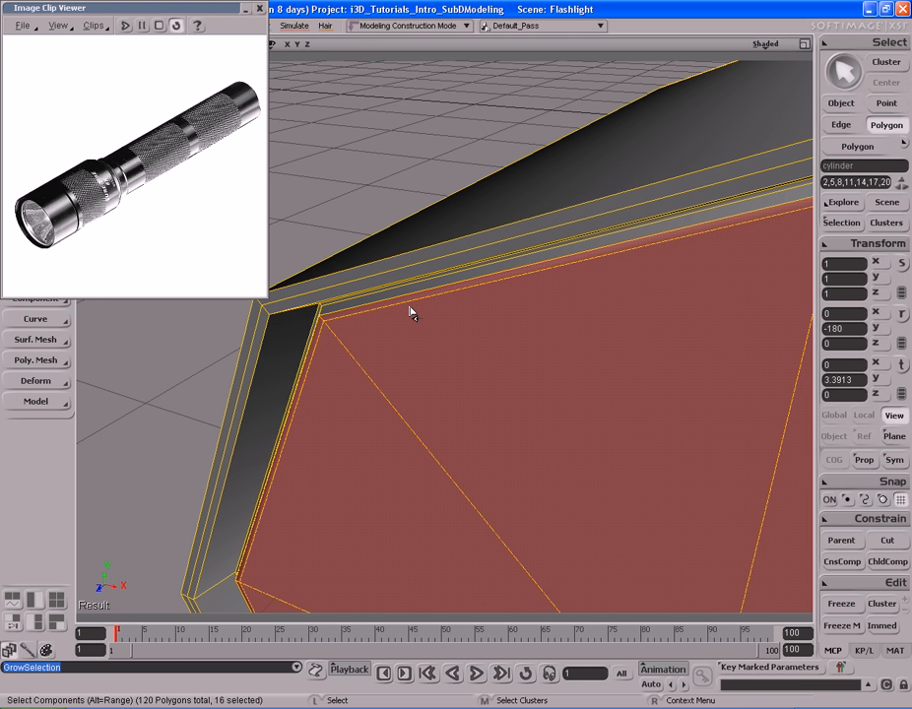
key(s)
right_drag(417, 335, 419, 332)
middle_drag(419, 332, 424, 339)
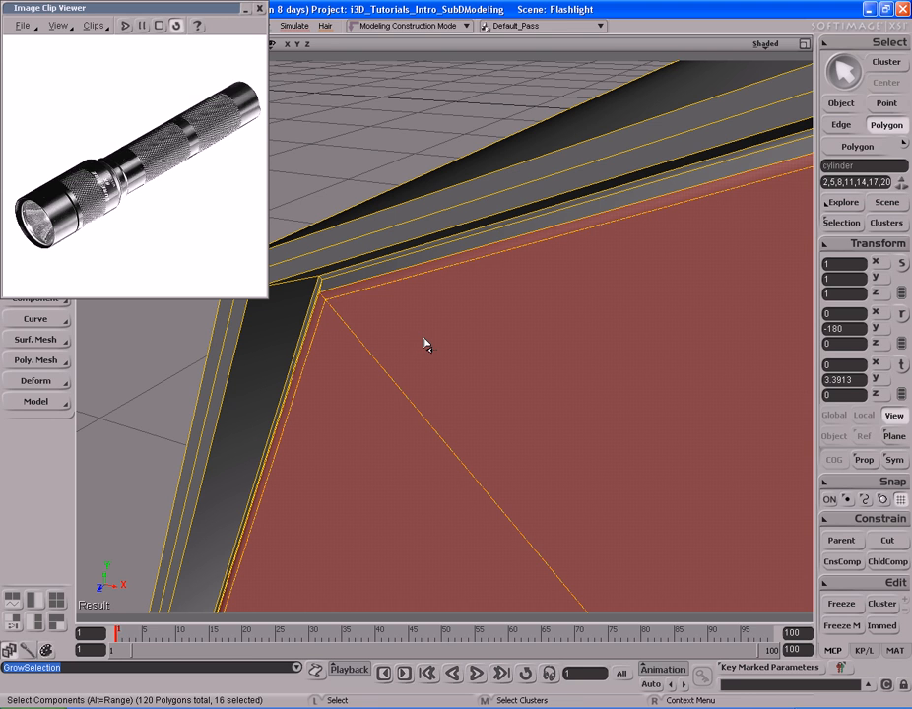
key(shift)
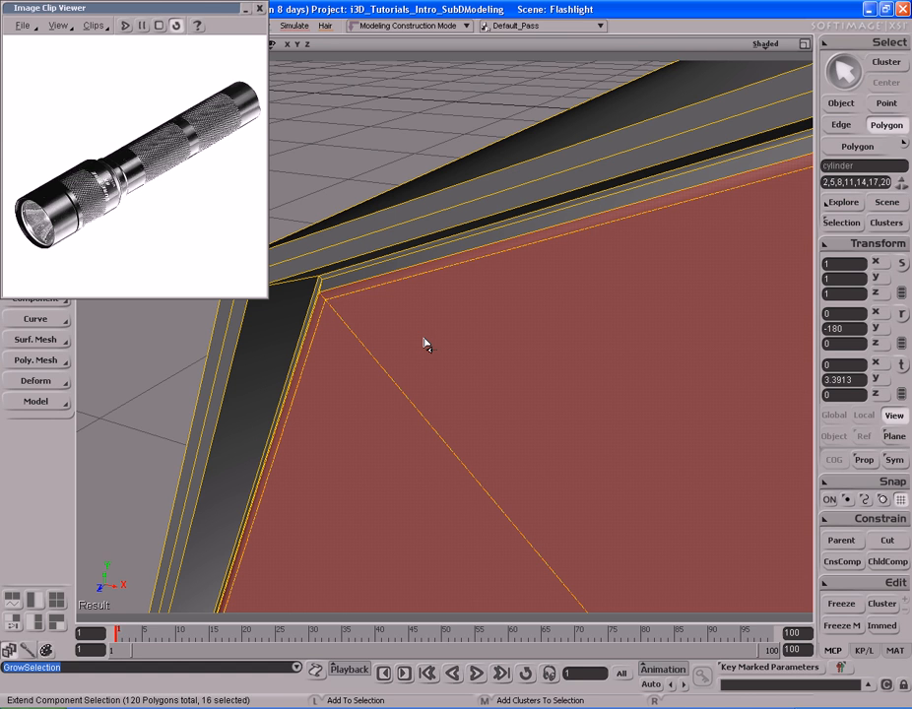
key(shift+plus)
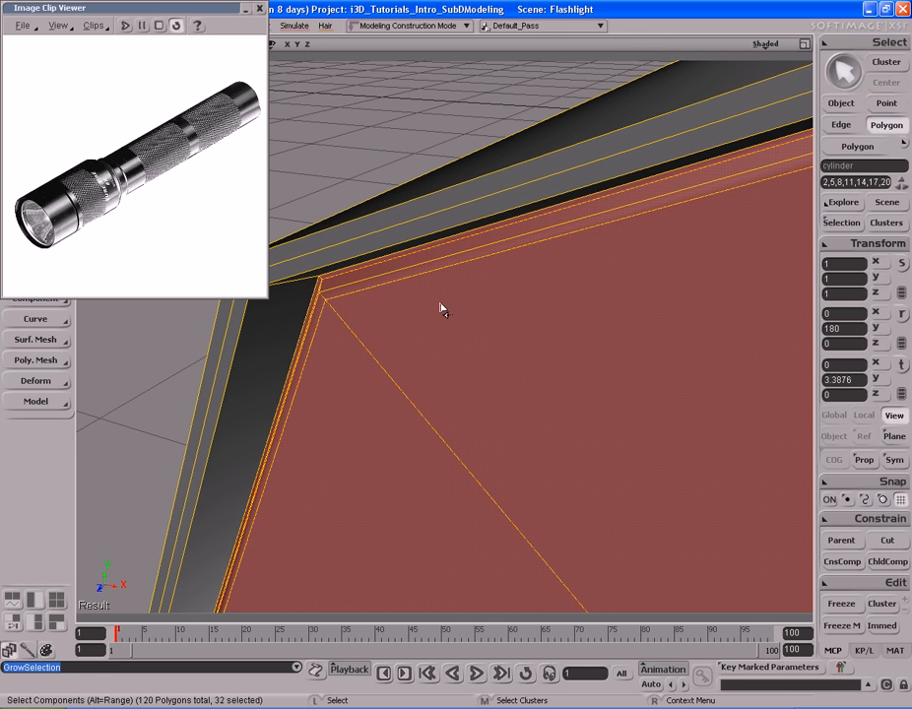
Grow the selection onto the inner wall of the rim, and shrink it back by one ring.
key(s)
right_drag(440, 303, 439, 293)
middle_drag(439, 294, 443, 296)
drag(443, 296, 461, 290)
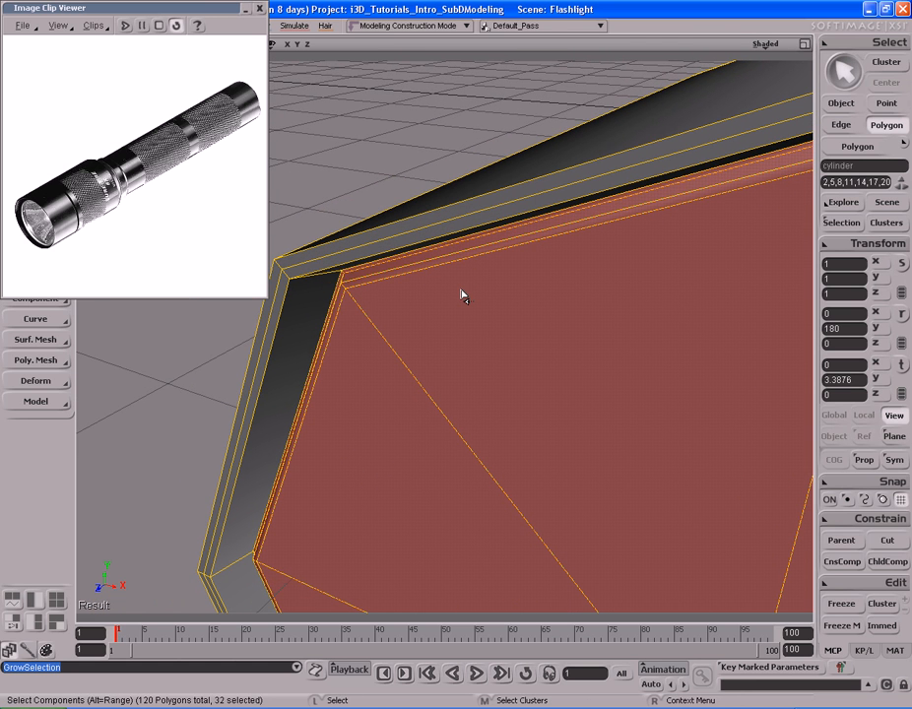
key(shift+plus)
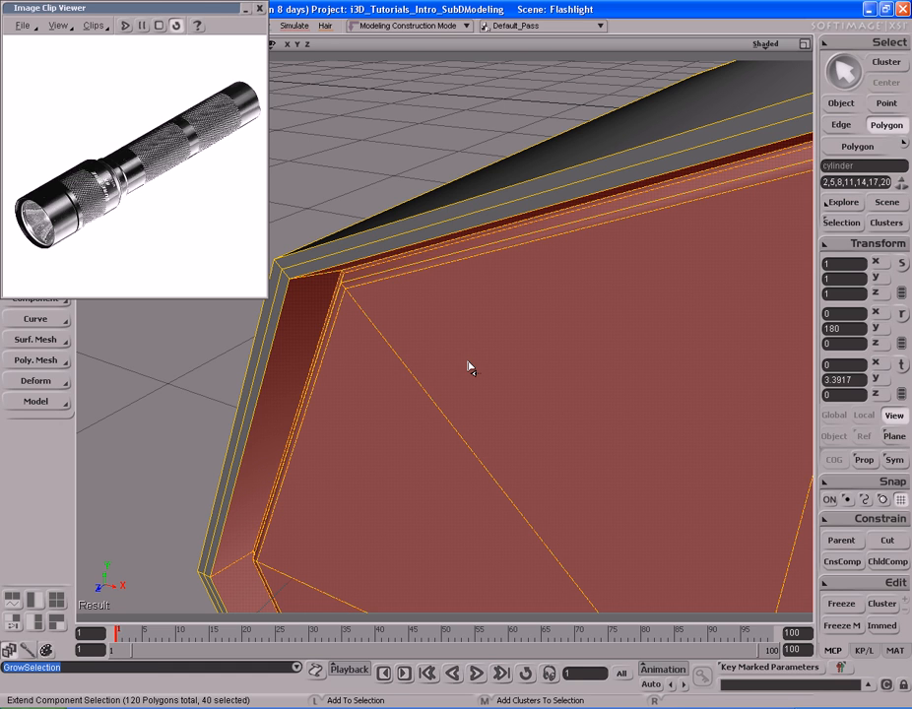
key(shift+minus)
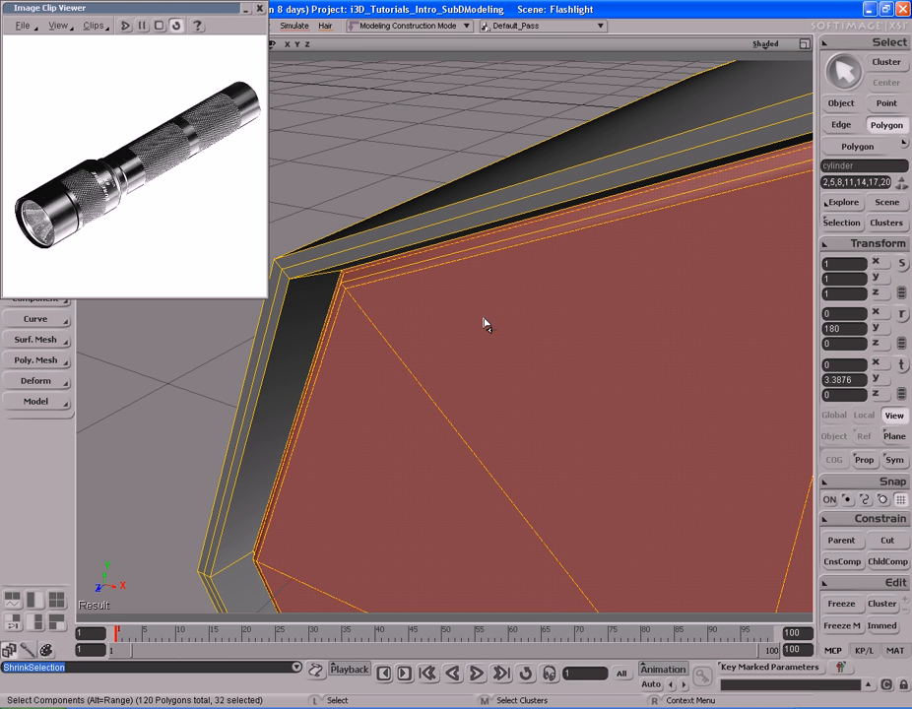
key(s)
right_drag(473, 301, 490, 315)
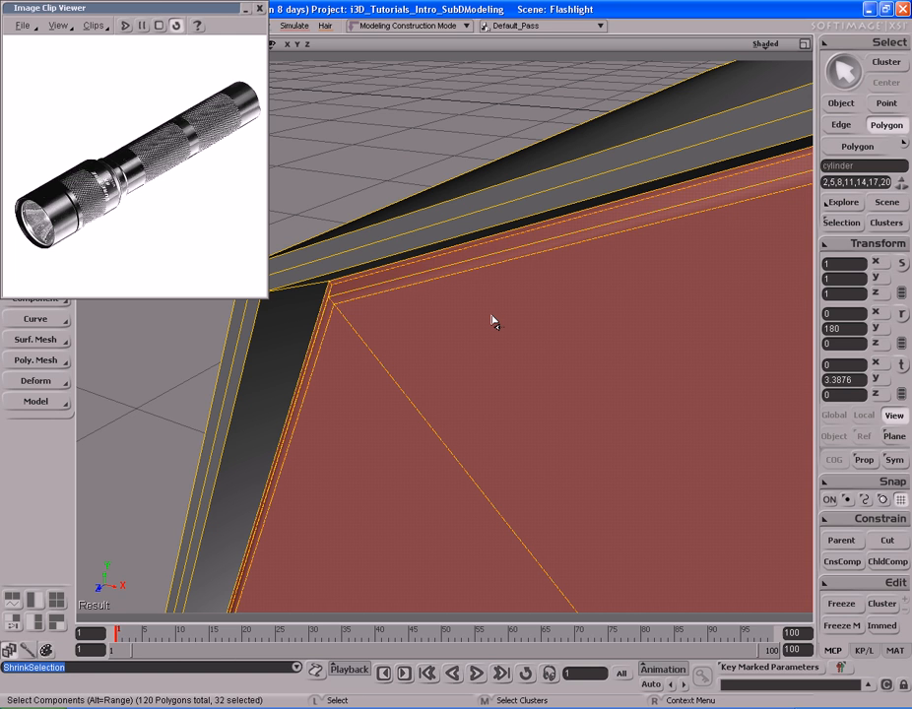
Raise the cylinder's subdivision level again, keeping the cap and its surrounding rings selected for moving.
key(s)
right_drag(468, 309, 378, 319)
middle_drag(378, 319, 454, 299)
right_drag(454, 300, 460, 311)
key(v)
key(s)
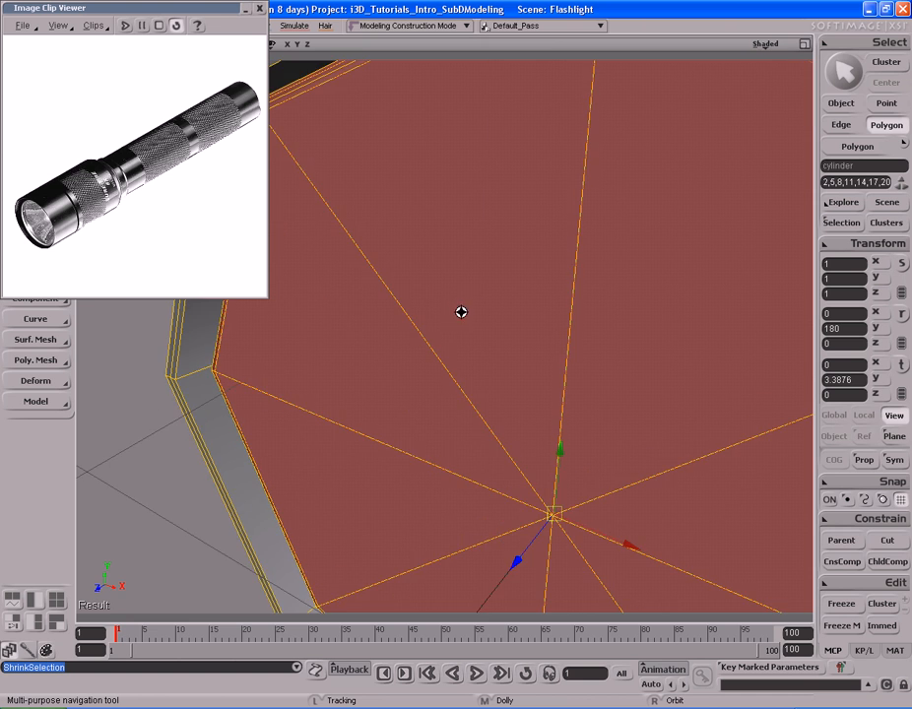
middle_drag(459, 312, 487, 317)
right_drag(486, 317, 419, 324)
middle_drag(420, 324, 537, 316)
right_drag(538, 317, 542, 316)
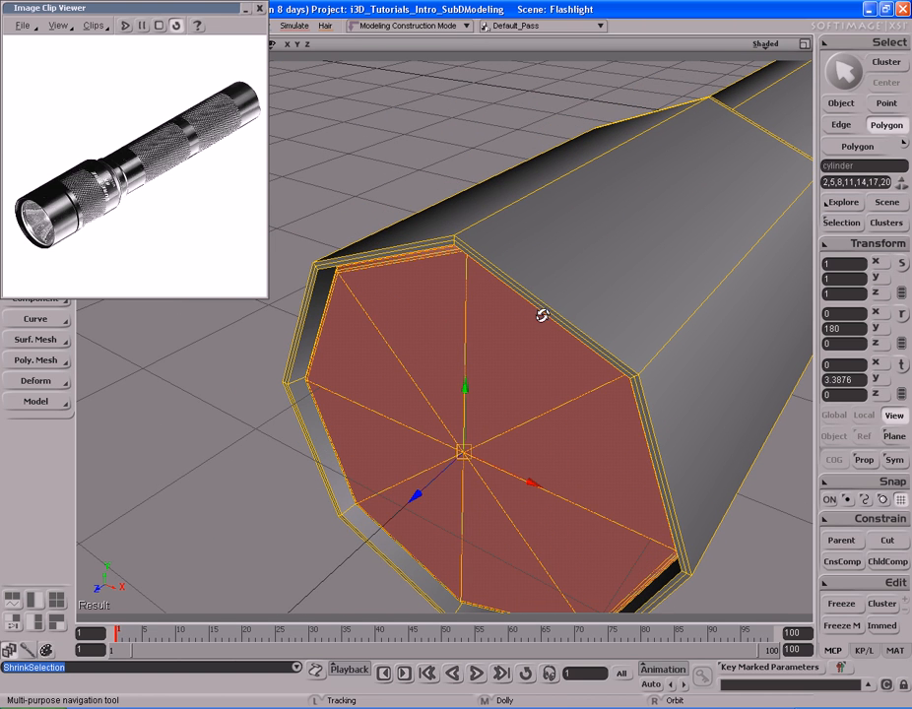
key(v)
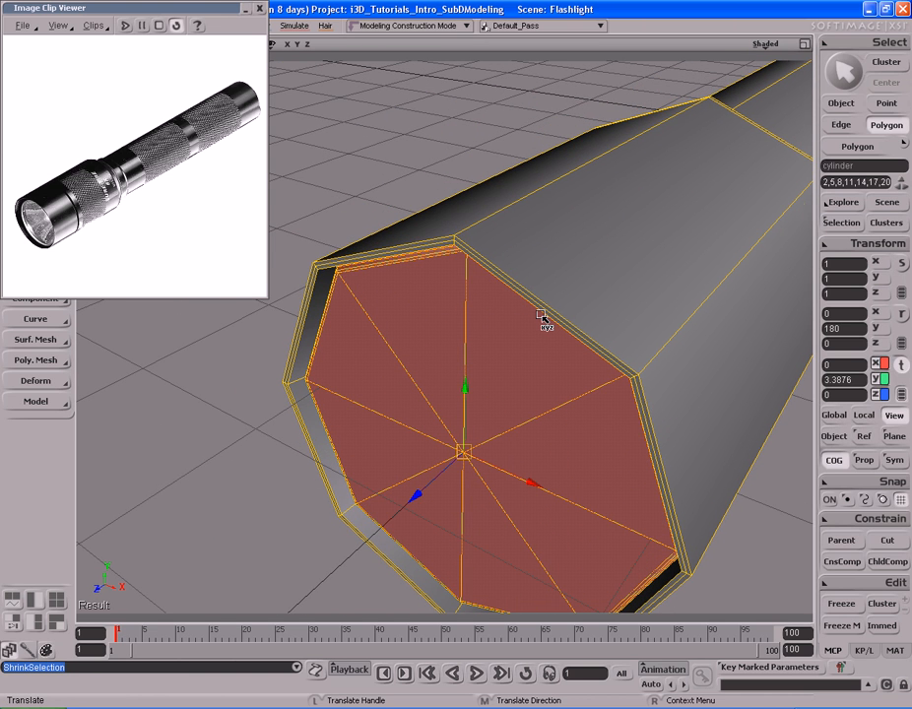
key(plus)
key(plus)
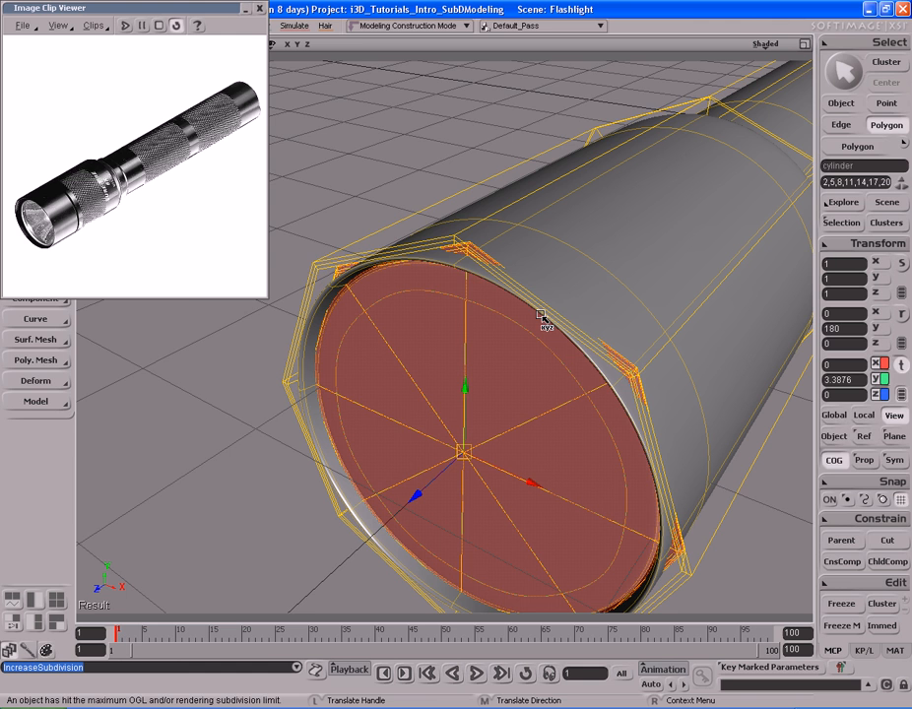
Move the recessed cap and its surrounding rings about 0.12 units inward along Z.
key(s)
drag(533, 324, 521, 317)
drag(394, 457, 412, 449)
key(s)
drag(434, 375, 421, 391)
middle_drag(422, 391, 477, 386)
mouse_move(477, 386)
right_down()
mouse_move(480, 430)
mouse_move(478, 357)
mouse_move(493, 423)
mouse_move(492, 362)
mouse_move(452, 424)
mouse_move(476, 397)
mouse_move(475, 379)
mouse_move(439, 379)
mouse_move(472, 384)
right_up()
key(v)
key(s)
key(v)
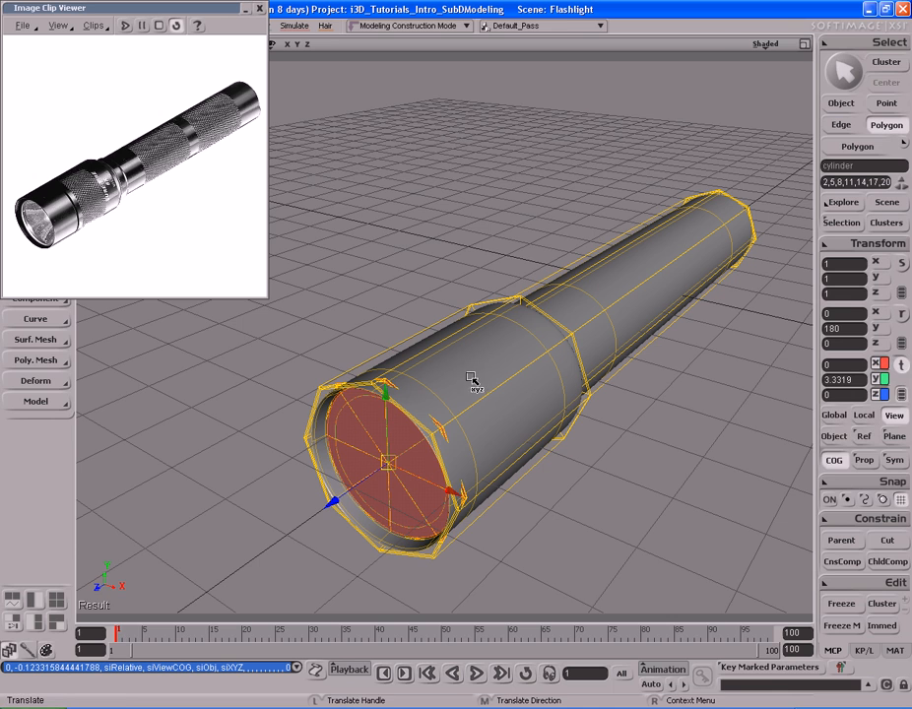
Switch to object selection and examine the step where the back of the head meets the narrower barrel.
key(space)
key(s)
right_drag(475, 369, 415, 387)
middle_drag(415, 387, 459, 381)
right_drag(460, 381, 482, 377)
middle_drag(482, 377, 425, 382)
right_drag(426, 382, 498, 335)
mouse_move(498, 333)
mouse_down()
mouse_move(513, 332)
mouse_move(499, 356)
mouse_up()
right_drag(499, 357, 452, 338)
middle_drag(452, 337, 676, 344)
right_drag(677, 343, 484, 374)
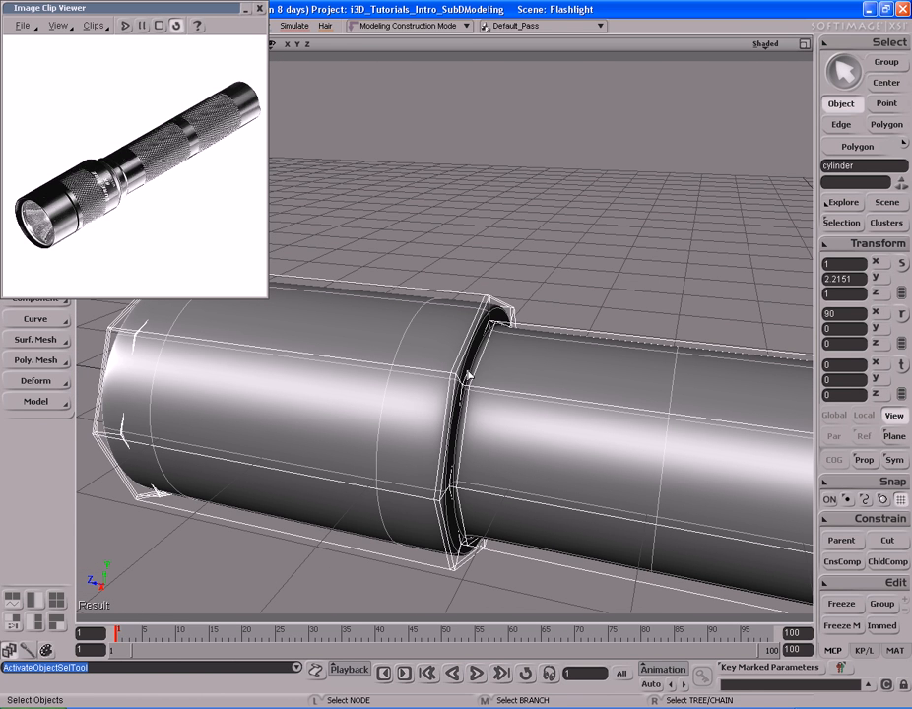
key(s)
right_drag(561, 358, 548, 393)
middle_drag(627, 389, 524, 390)
right_drag(524, 390, 561, 377)
middle_drag(561, 377, 515, 332)
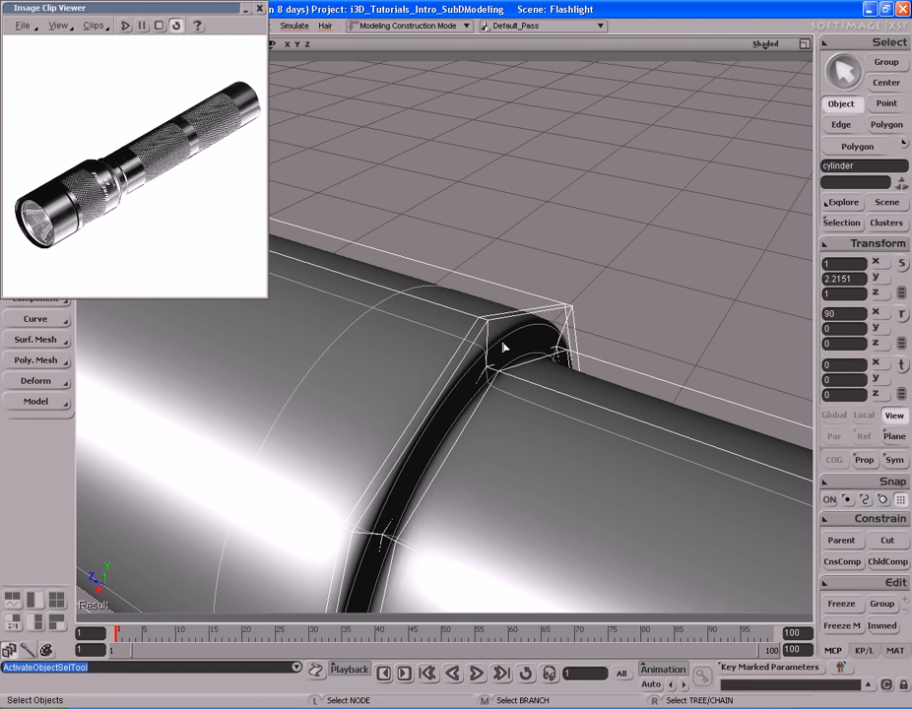
Select the edge loop around the head's rear edge, and deselect it.
key(i)
key(s)
right_drag(503, 360, 500, 378)
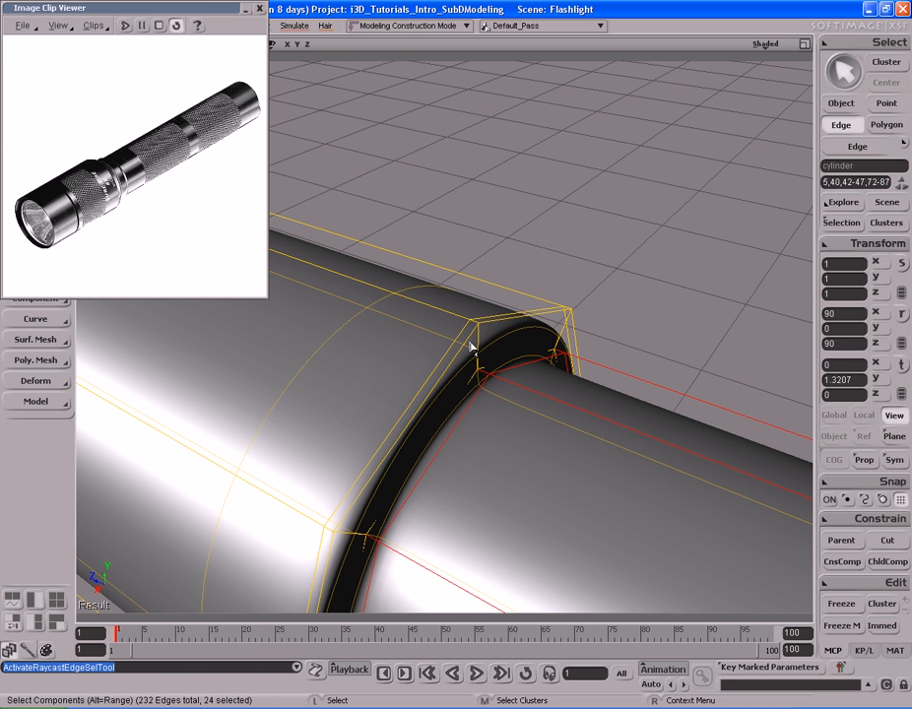
click(473, 346)
key(alt)
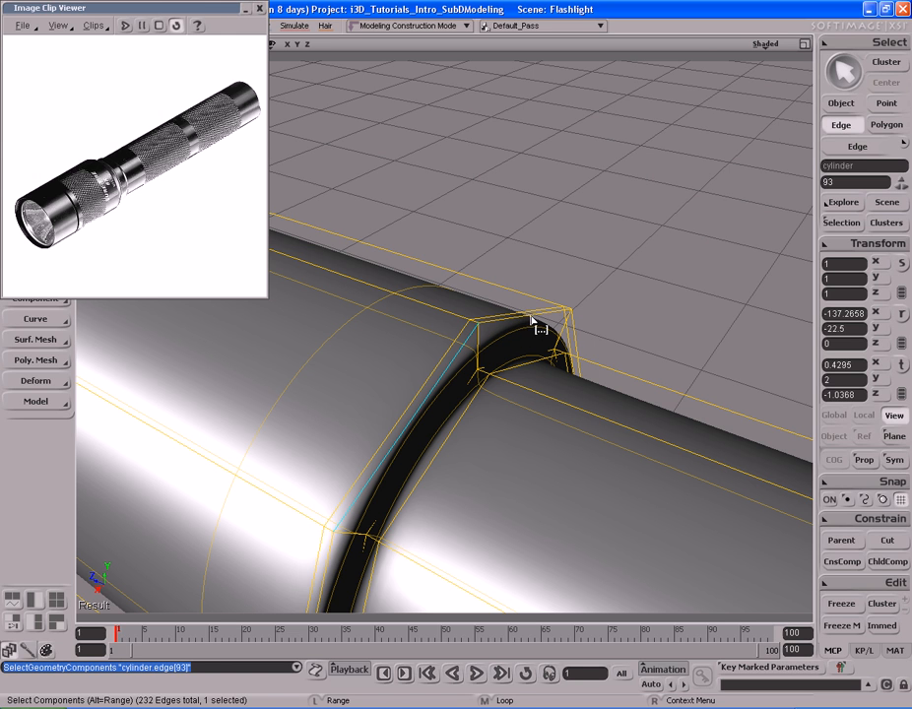
alt+click(332, 576)
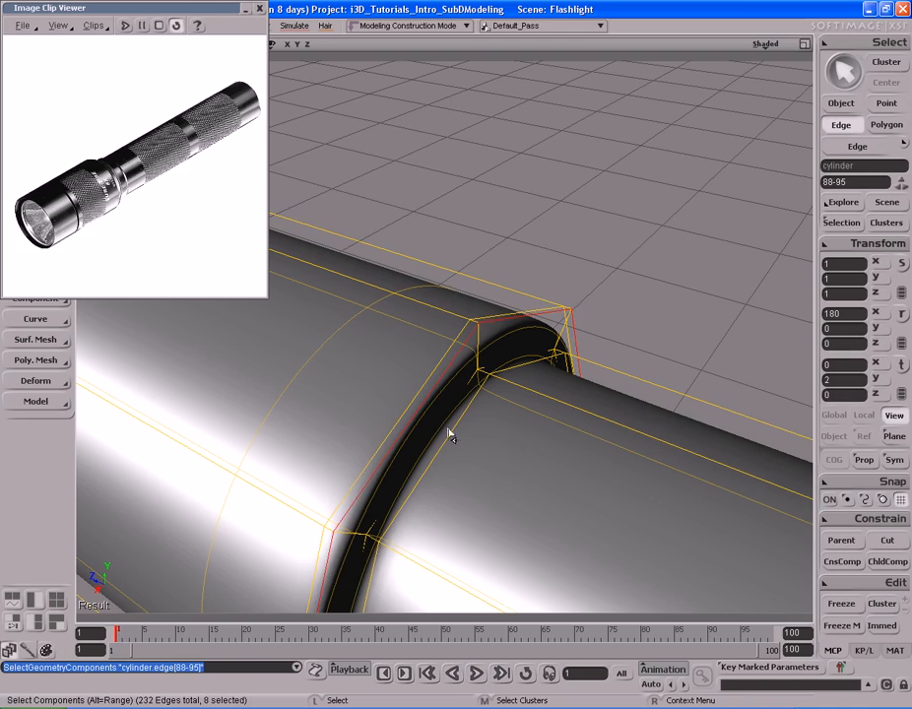
key(s)
right_drag(492, 393, 423, 371)
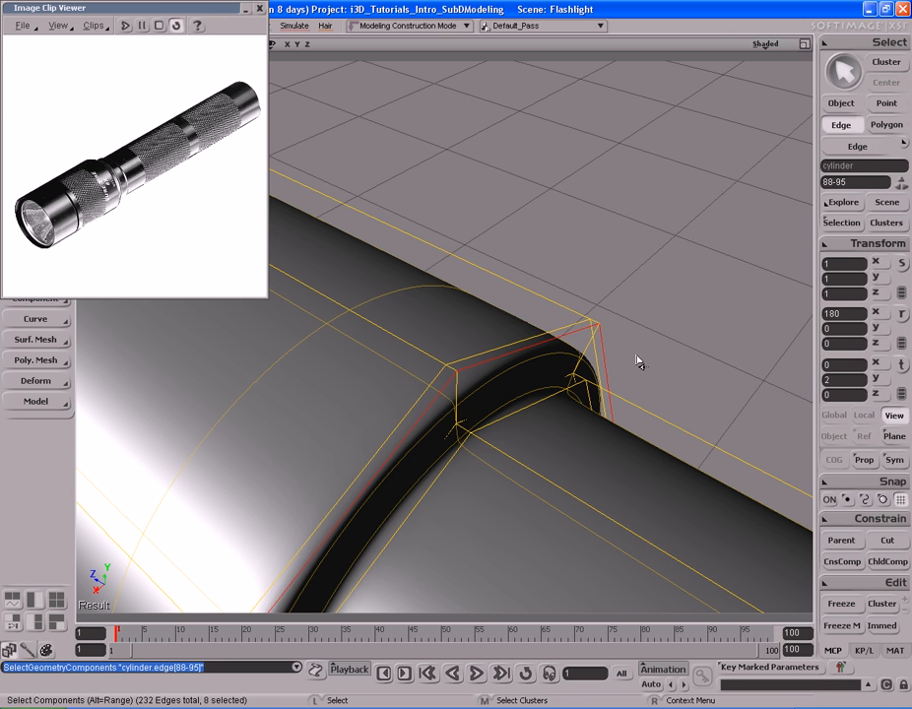
click(603, 375)
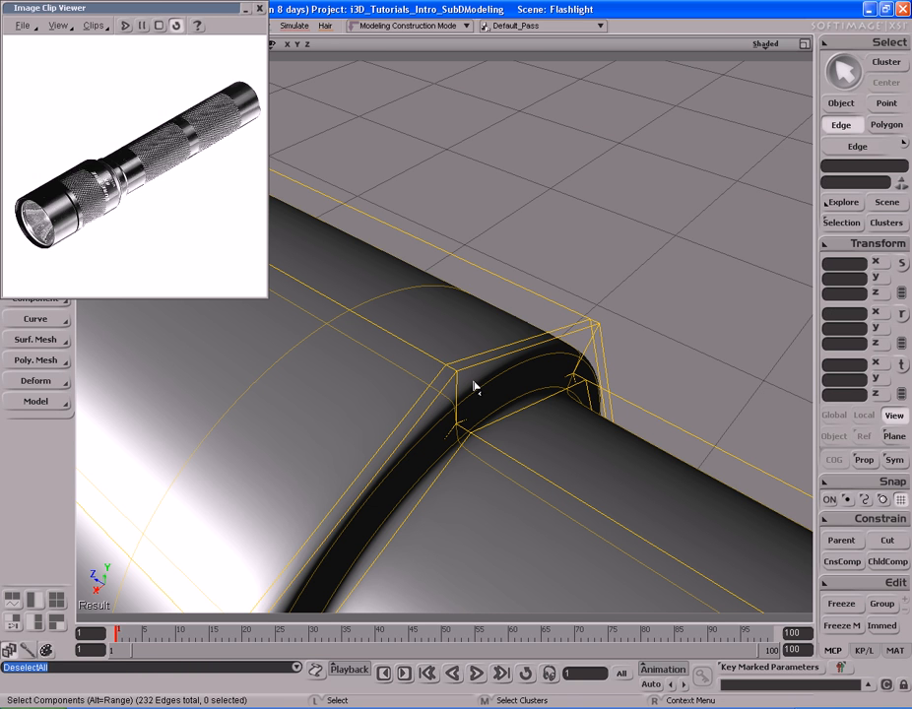
Select the narrow polygon ring around the head's rear edge and move it about 0.25 units toward the front along Z.
key(u)
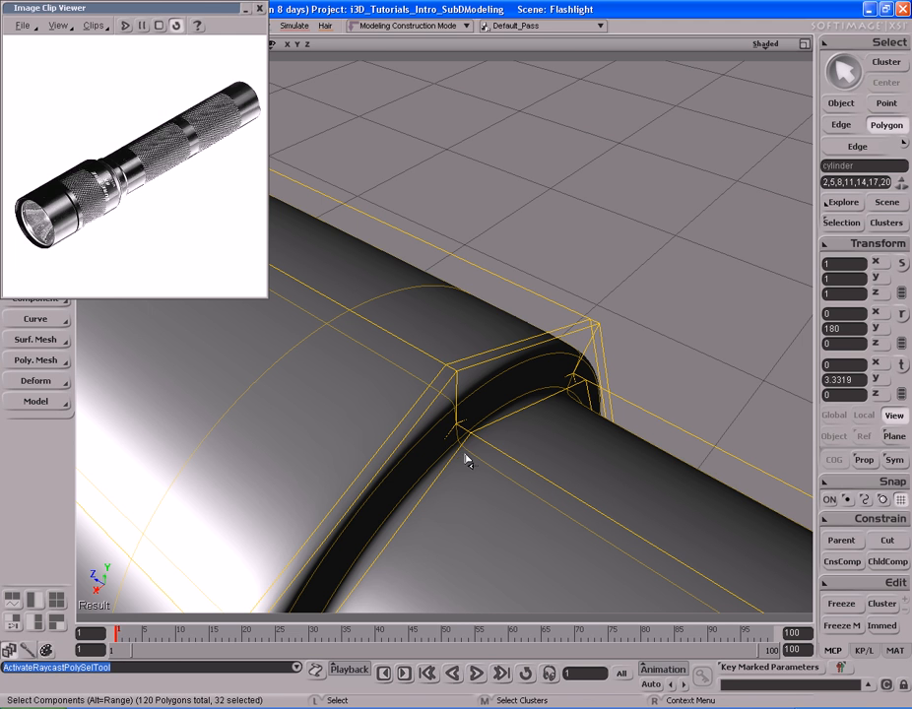
click(440, 392)
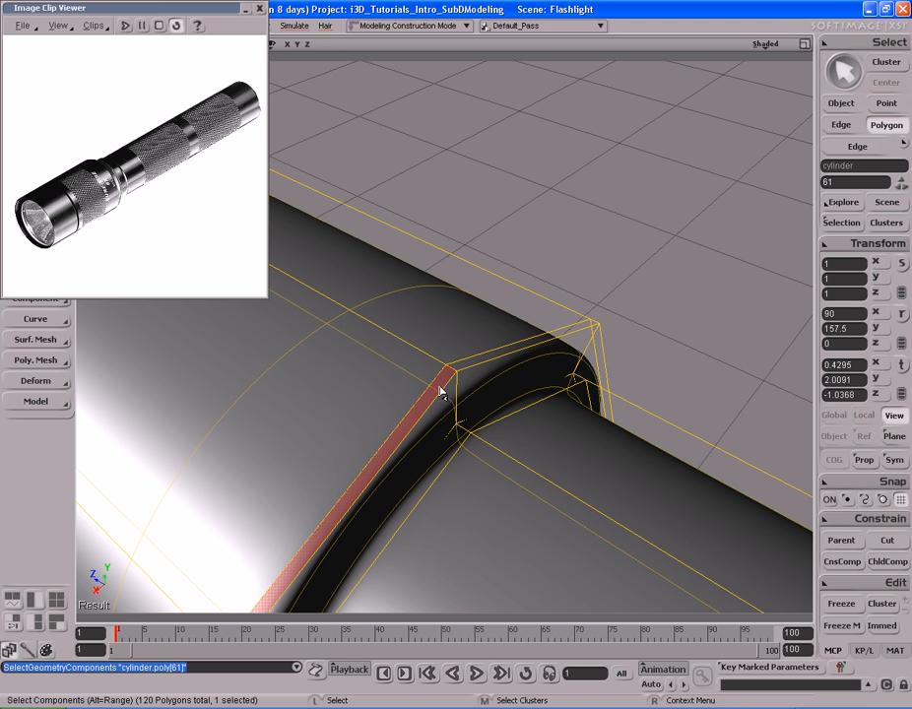
key(alt)
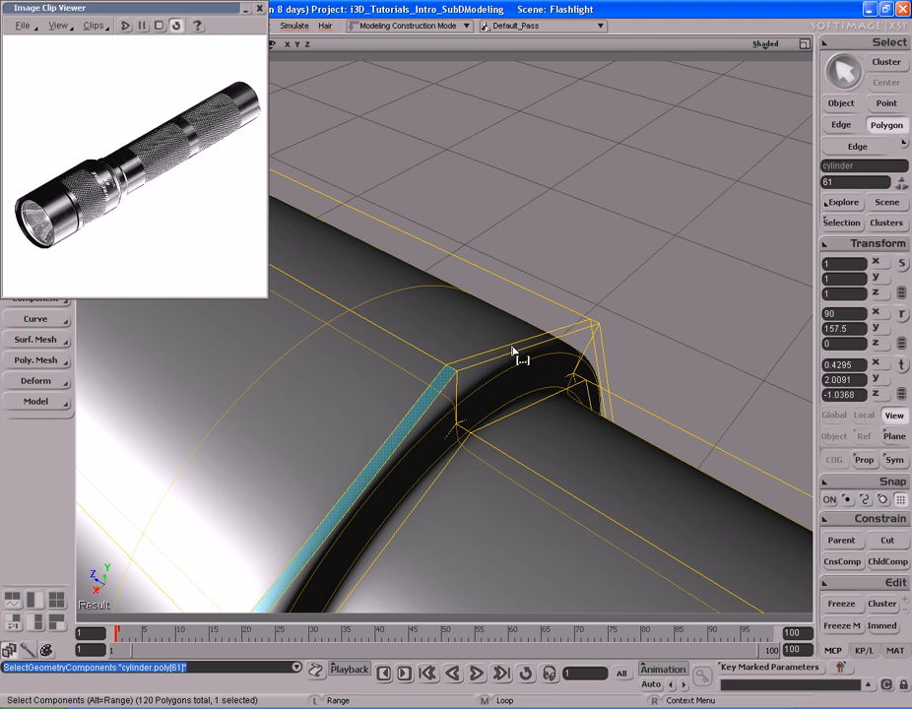
alt+middle_click(527, 347)
key(s)
right_drag(526, 347, 591, 418)
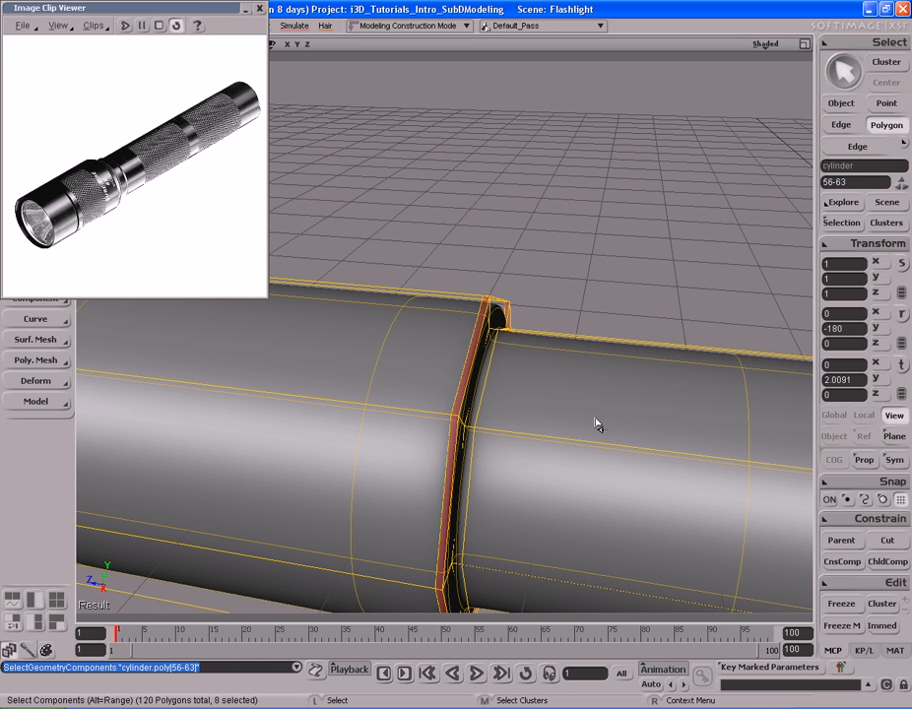
key(v)
drag(448, 459, 412, 463)
key(s)
right_drag(412, 459, 464, 397)
key(s)
right_drag(467, 498, 487, 485)
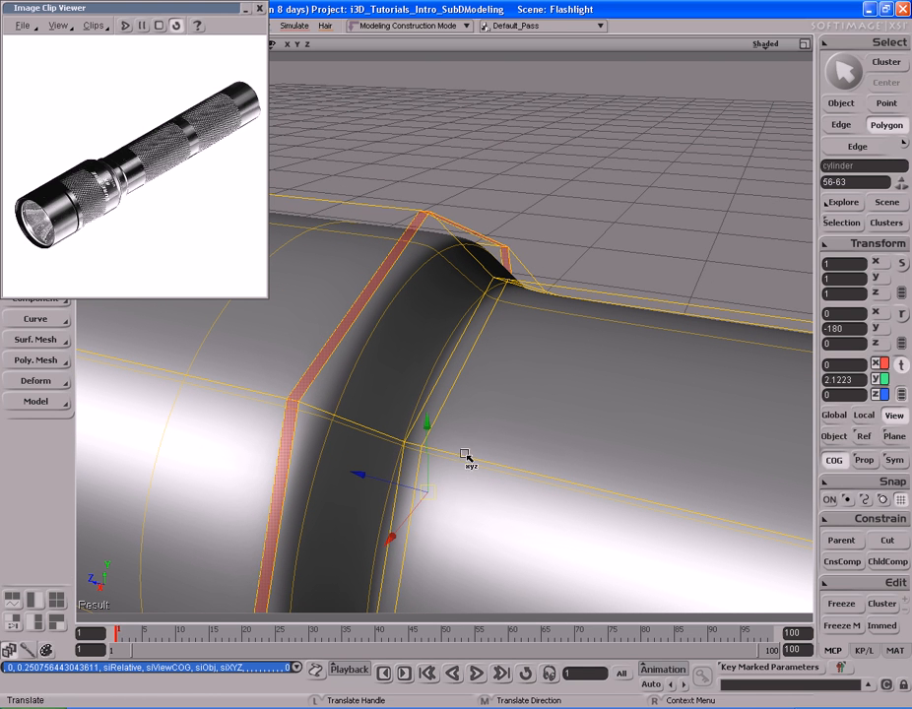
Select the ring of edges spanning the step between the head and barrel, and split them with connected edges at ratio 5.04.
key(e)
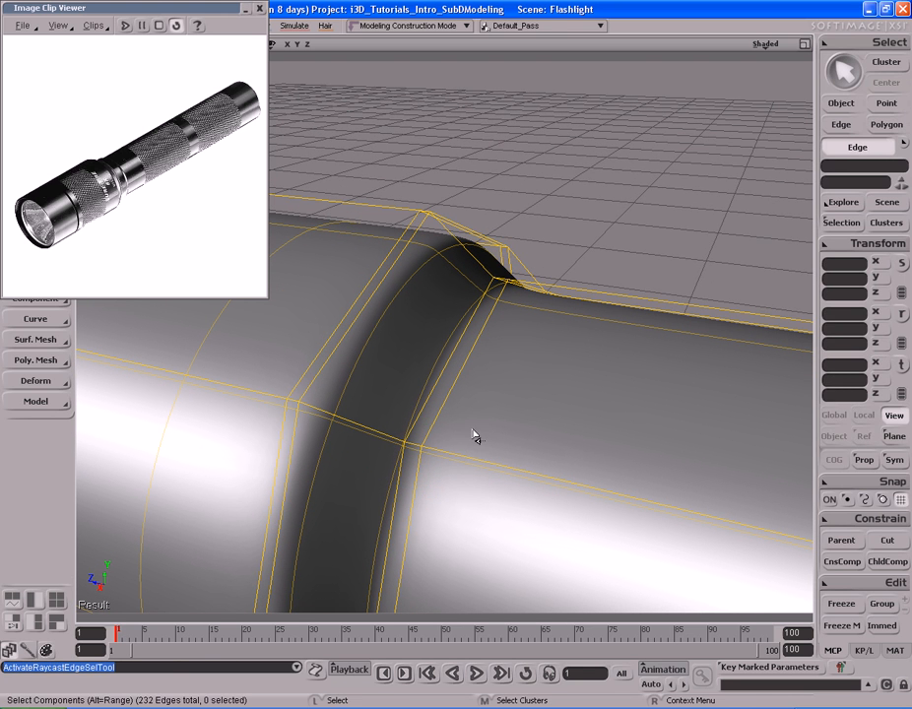
click(392, 448)
key(s)
right_drag(461, 304, 445, 334)
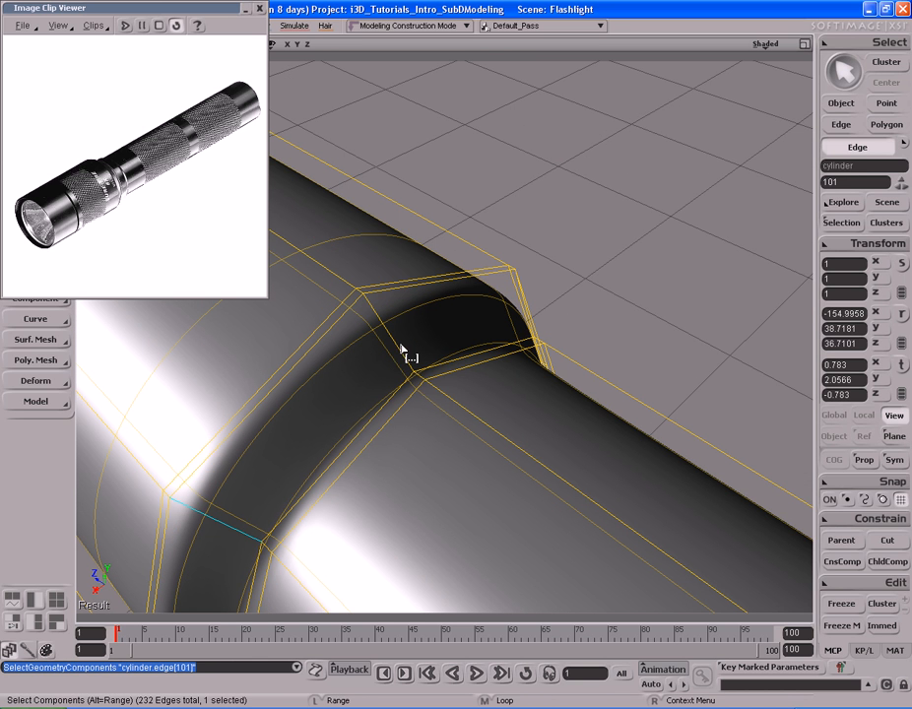
alt+middle_click(395, 355)
key(s)
right_drag(417, 423, 446, 427)
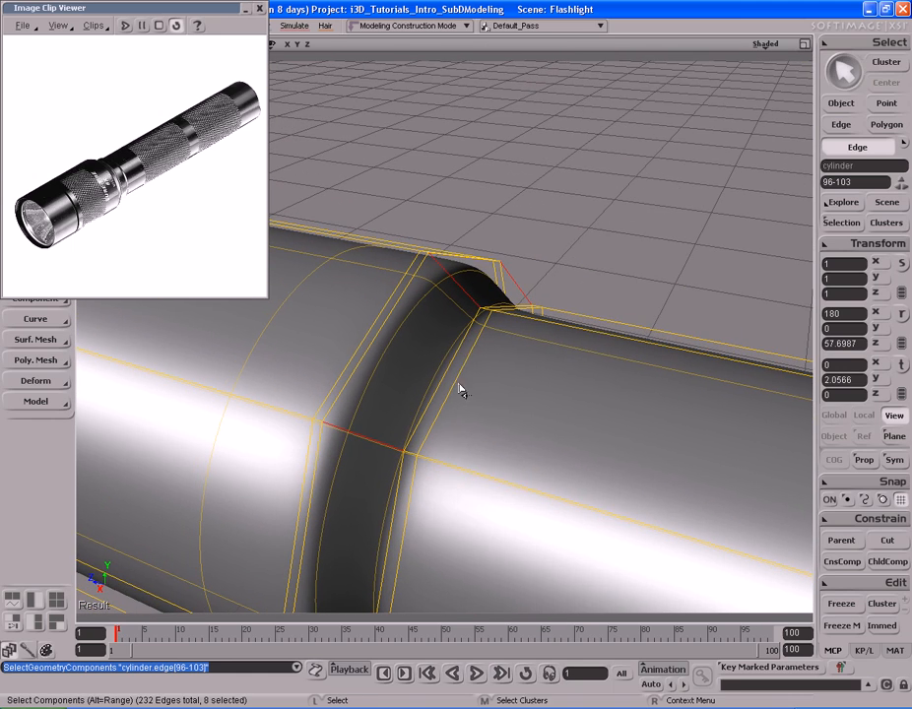
right_click(471, 335)
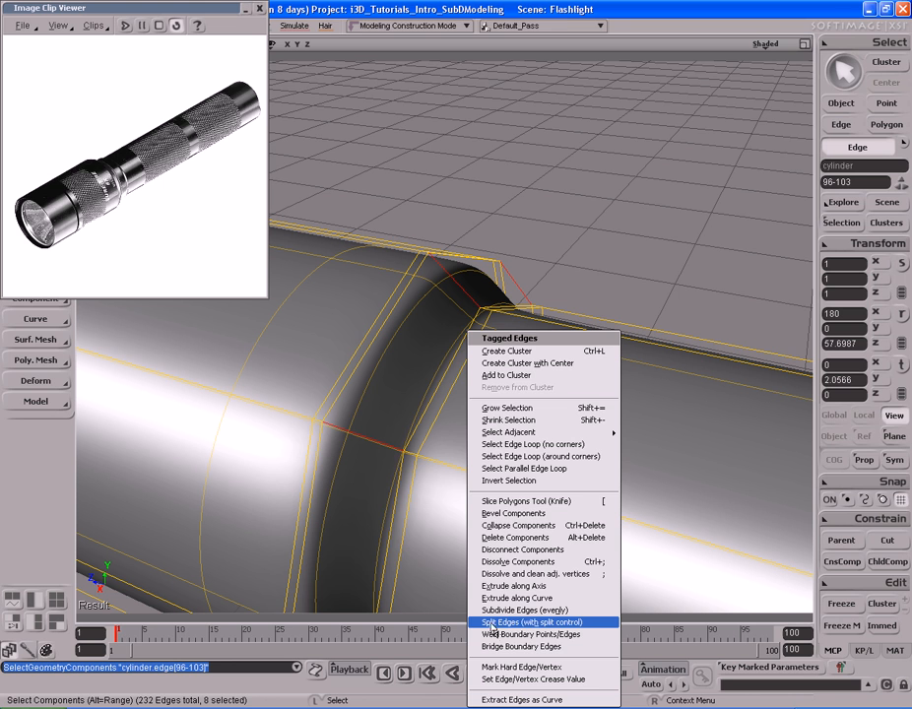
click(557, 622)
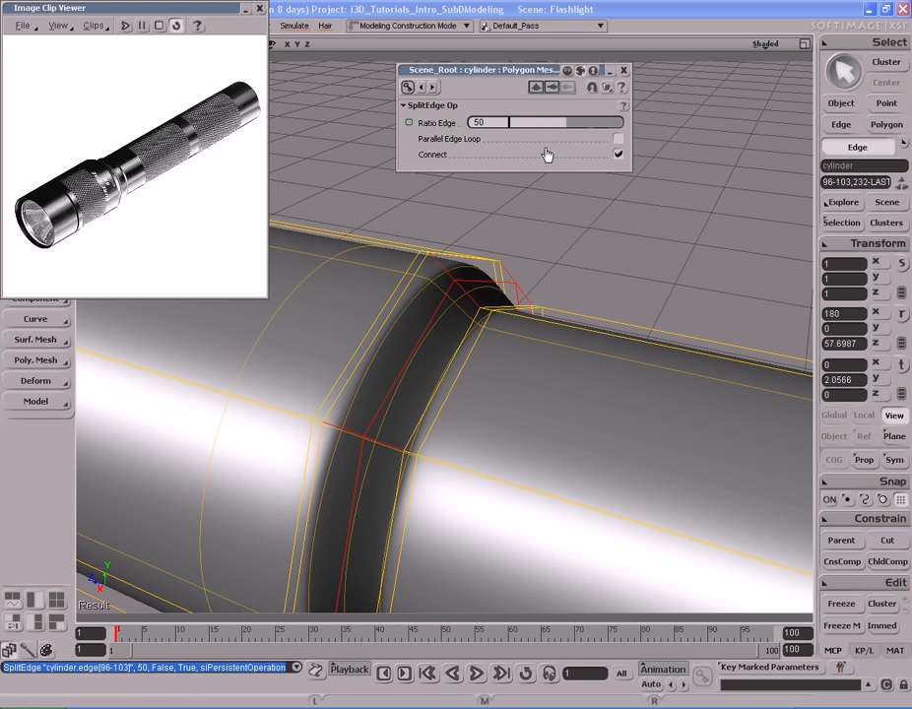
drag(566, 126, 516, 124)
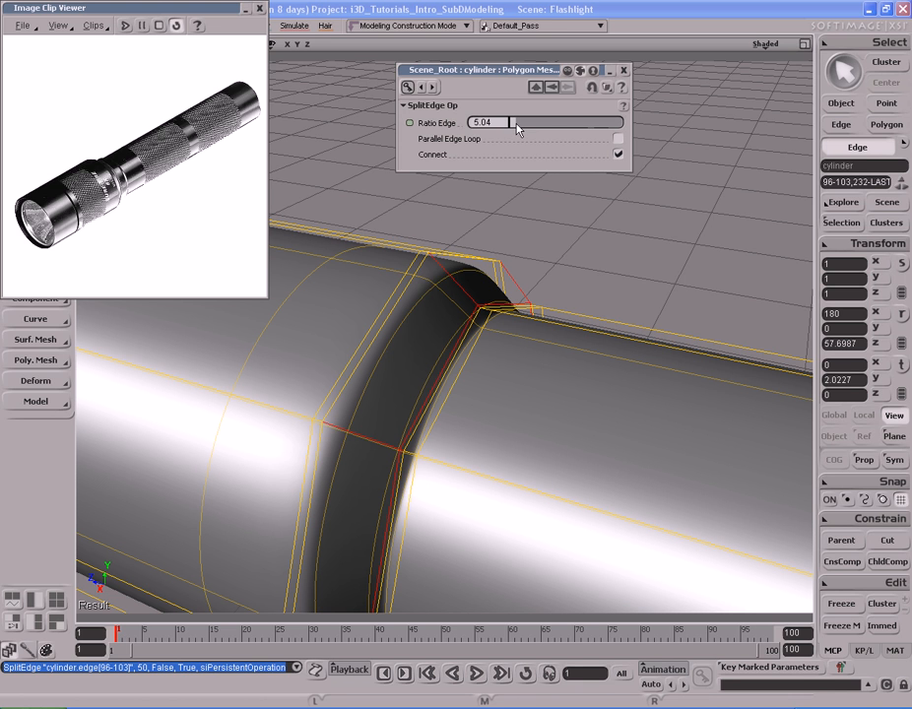
click(623, 70)
Examine the head-to-barrel transition and the flashlight head from several angles.
key(s)
right_drag(433, 397, 525, 387)
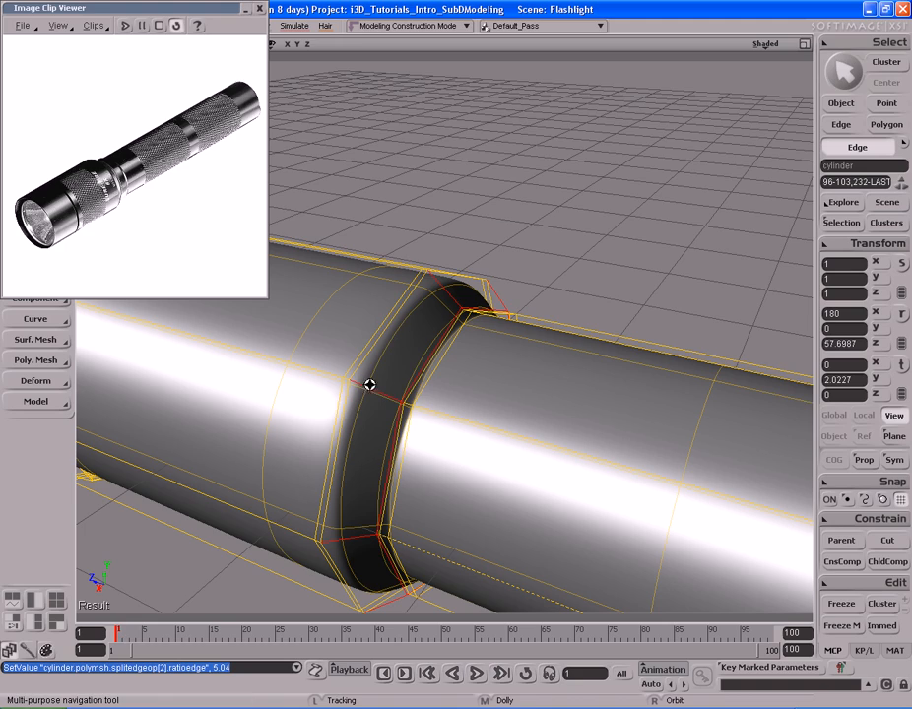
key(s)
right_drag(373, 384, 403, 370)
middle_drag(403, 371, 517, 367)
mouse_move(517, 366)
right_down()
mouse_move(468, 369)
mouse_move(551, 366)
mouse_move(578, 342)
mouse_move(563, 356)
mouse_move(529, 355)
right_up()
middle_drag(660, 346, 495, 361)
drag(495, 360, 520, 302)
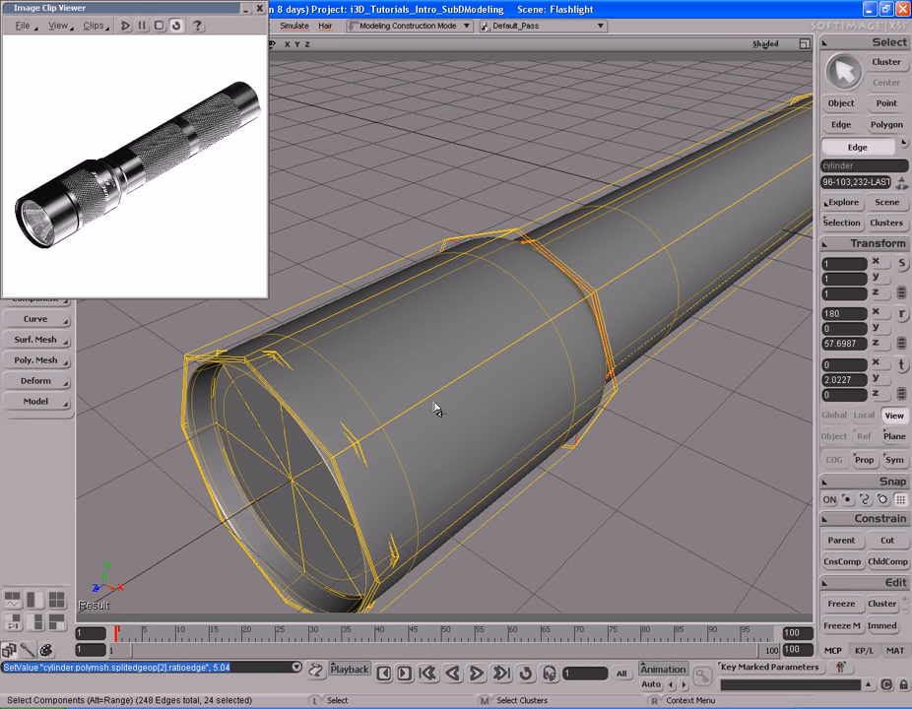
key(s)
right_drag(416, 405, 416, 409)
middle_drag(416, 409, 359, 414)
right_drag(359, 414, 407, 373)
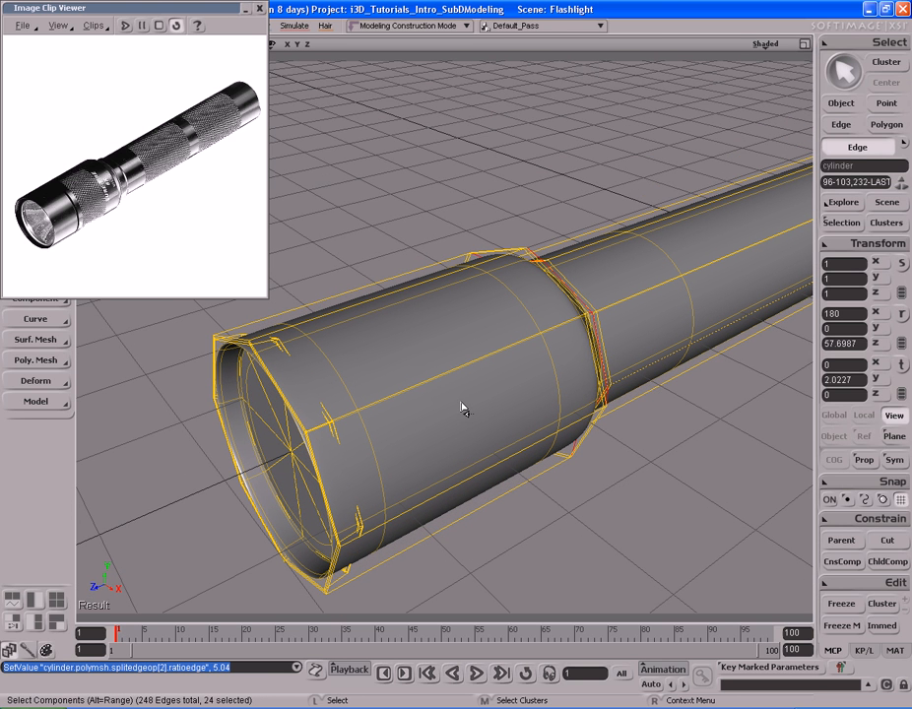
Select the ring of lengthwise edges along the head and split them with connected edges at ratio 67.292.
key(e)
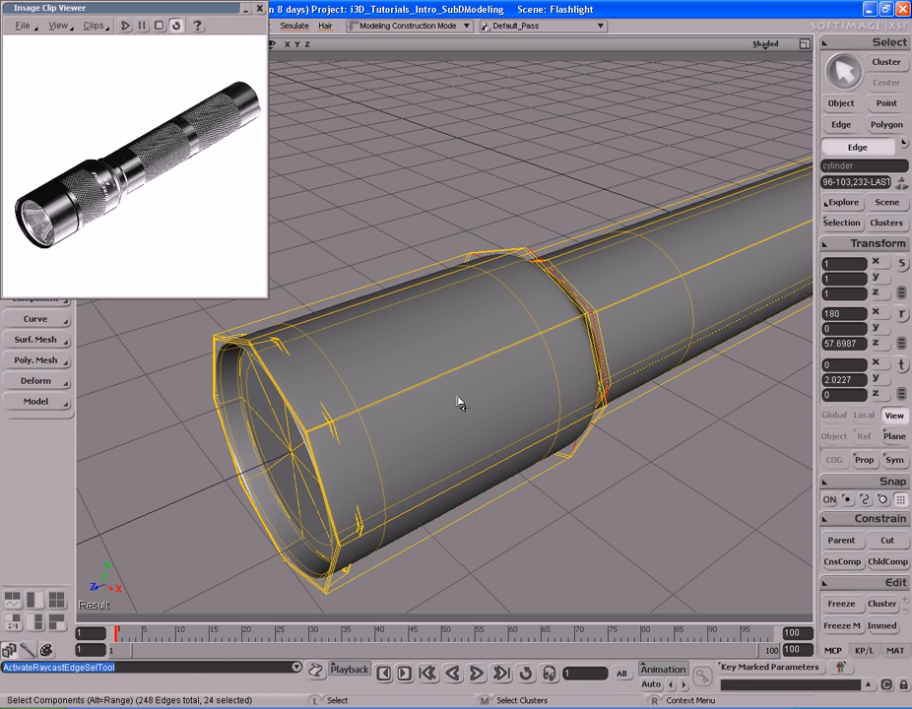
click(456, 382)
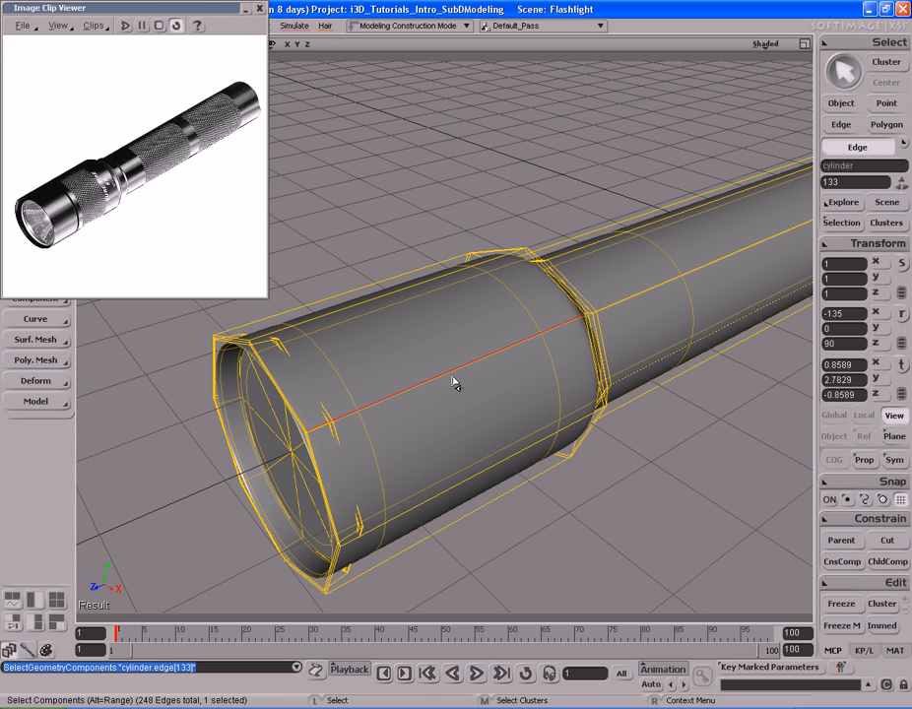
alt+middle_click(484, 522)
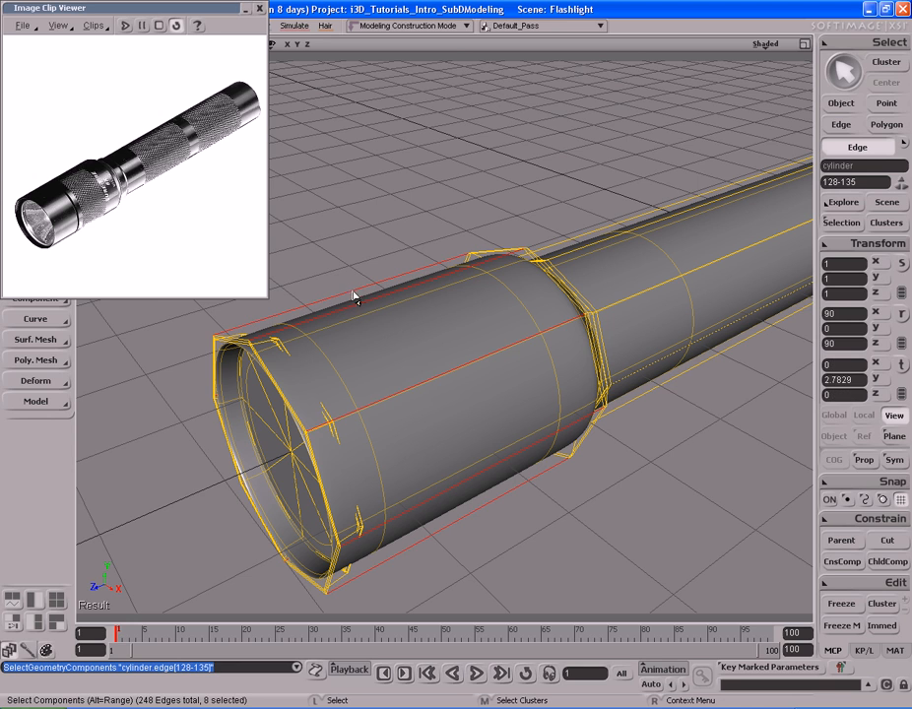
key(s)
right_drag(397, 332, 454, 462)
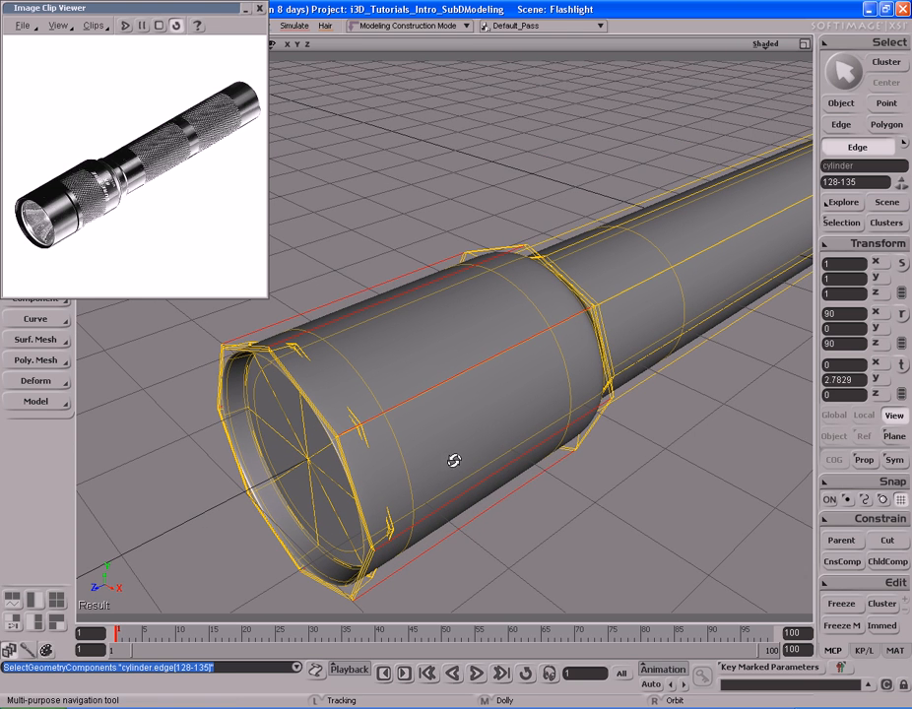
right_click(479, 328)
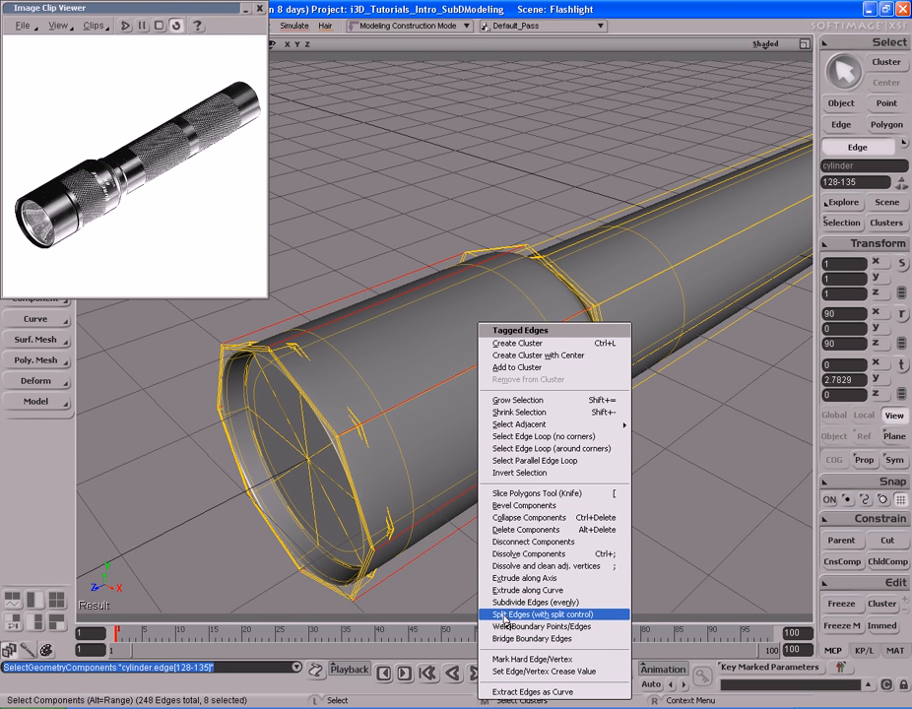
click(554, 615)
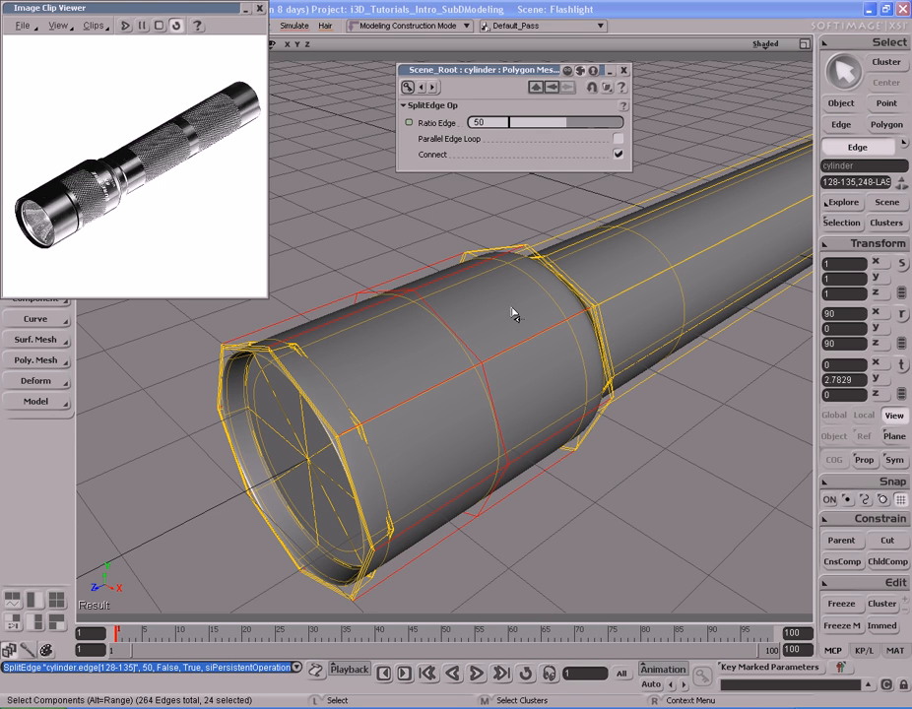
key(s)
mouse_move(500, 242)
right_down()
mouse_move(500, 252)
mouse_move(517, 250)
right_up()
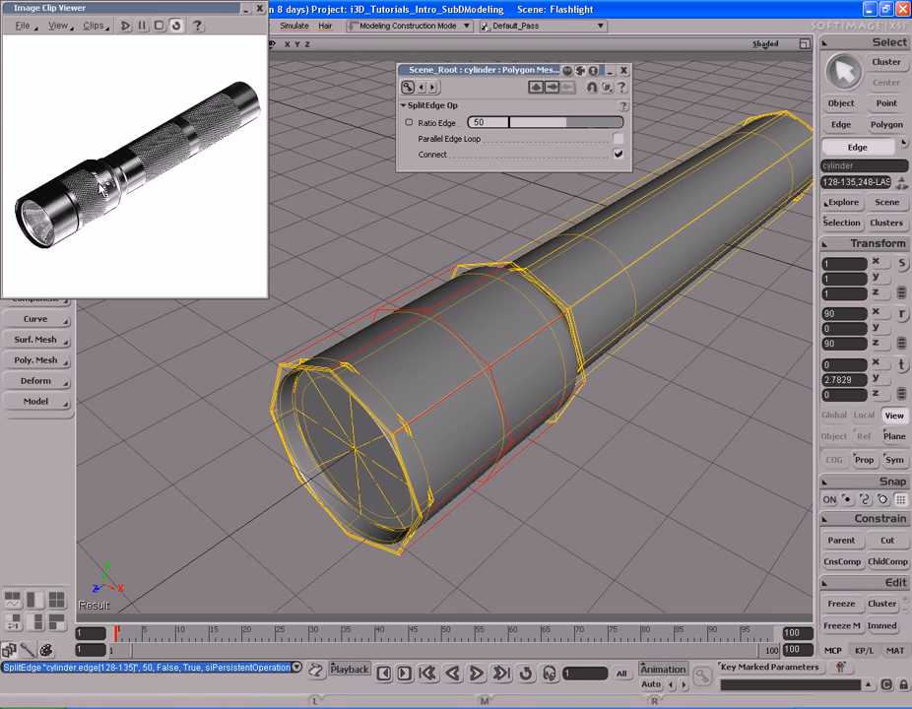
drag(563, 124, 586, 128)
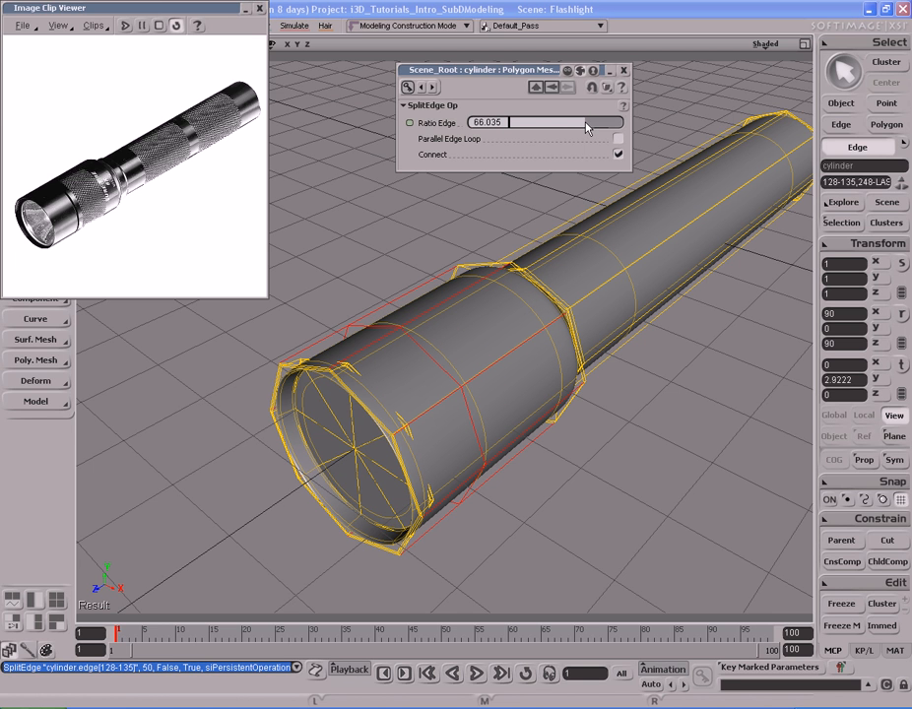
drag(586, 128, 589, 126)
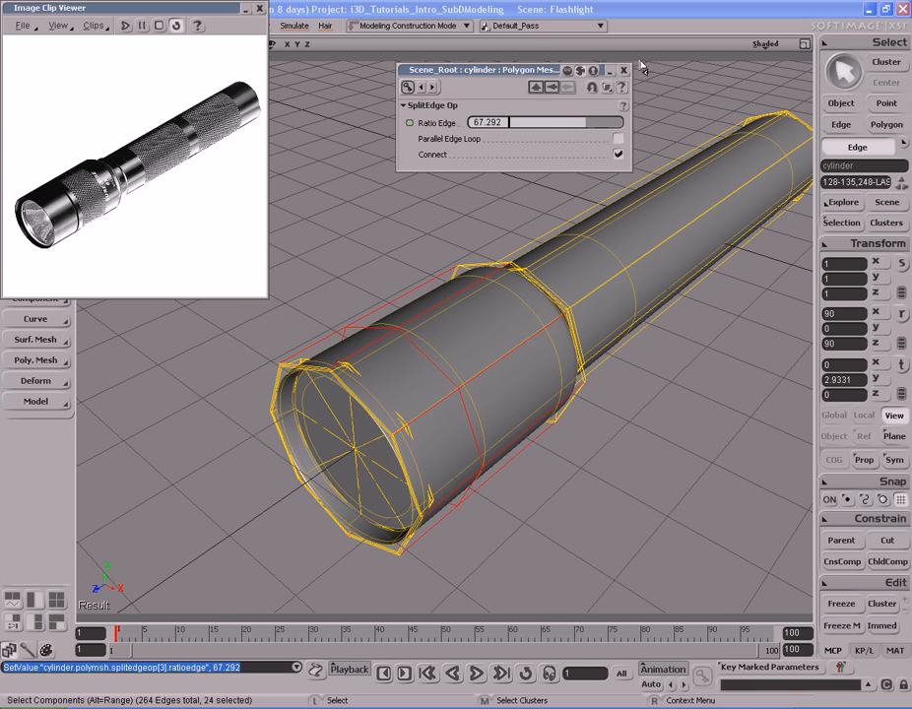
click(624, 71)
Select the new edge loop around the head and bevel it with a distance of 0.063, relative to selection.
key(s)
right_drag(428, 484, 527, 409)
middle_drag(527, 409, 423, 432)
right_drag(423, 431, 451, 415)
drag(485, 410, 471, 412)
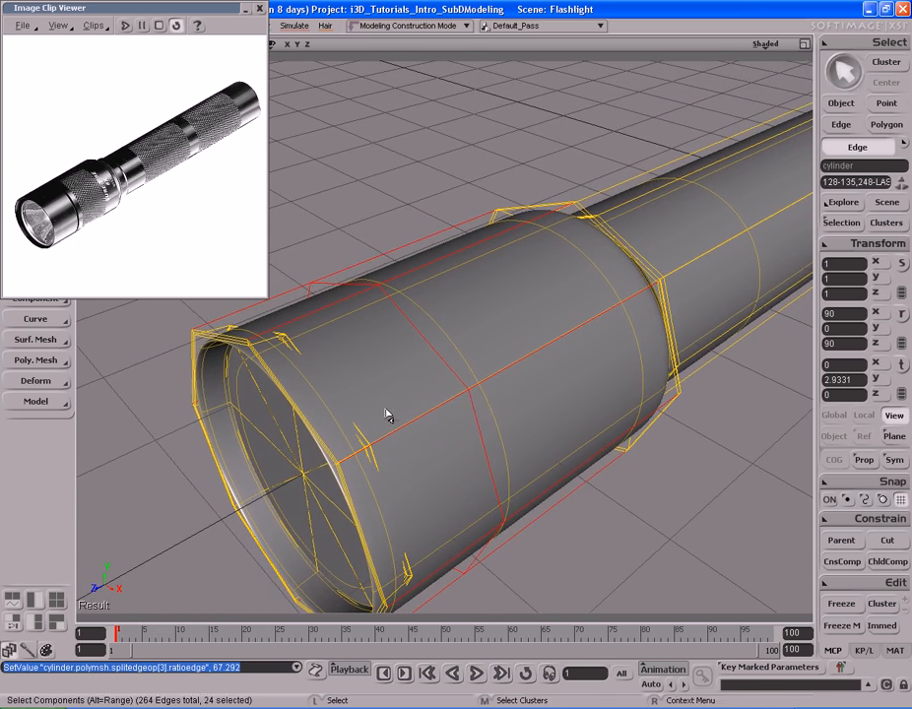
click(463, 378)
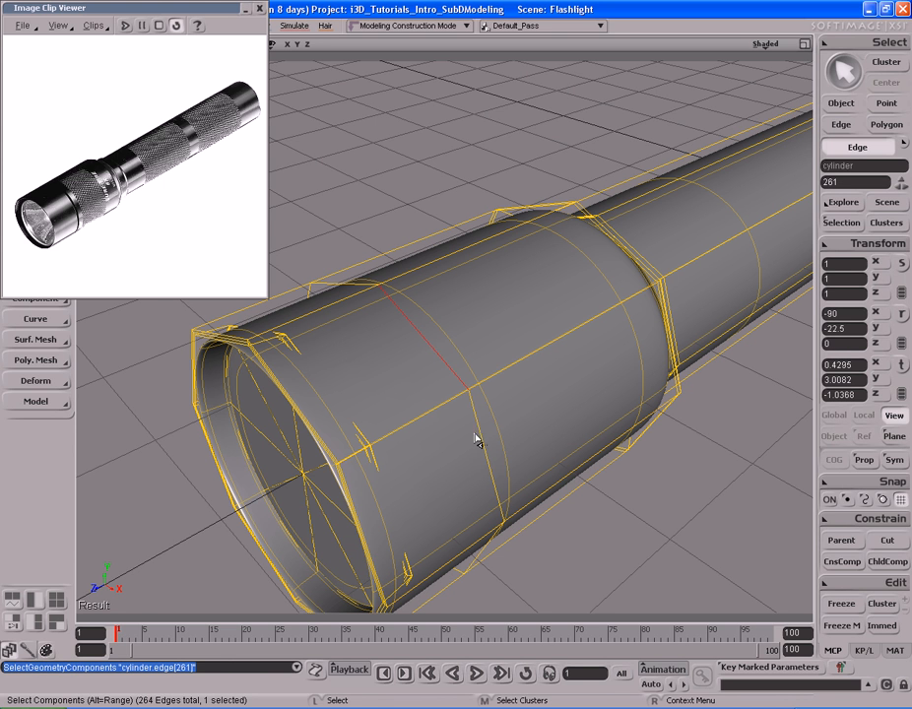
alt+middle_click(487, 461)
key(s)
right_drag(484, 460, 443, 441)
right_click(495, 301)
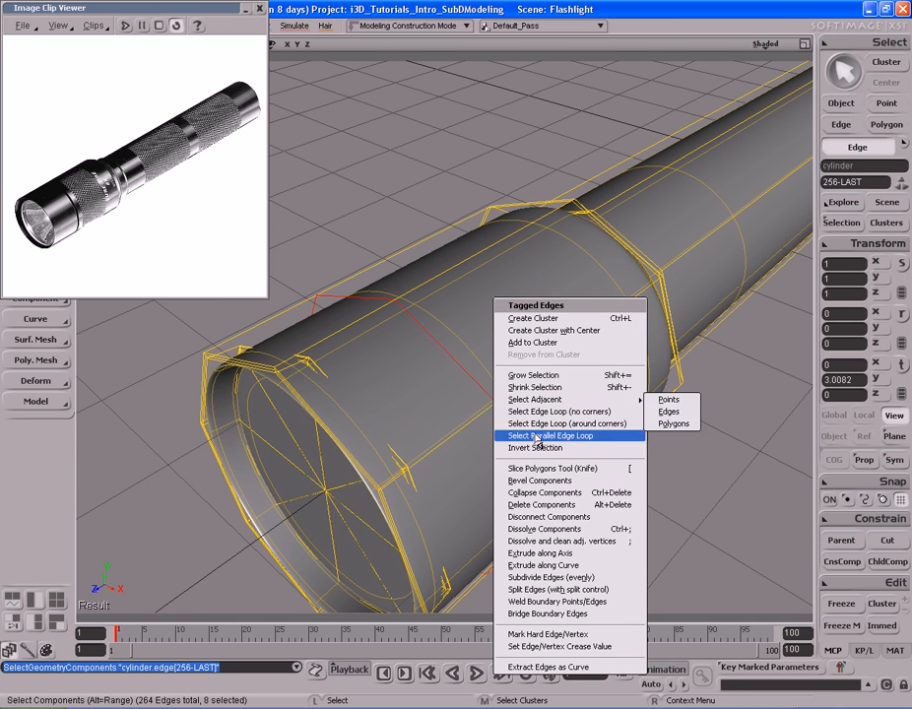
click(545, 479)
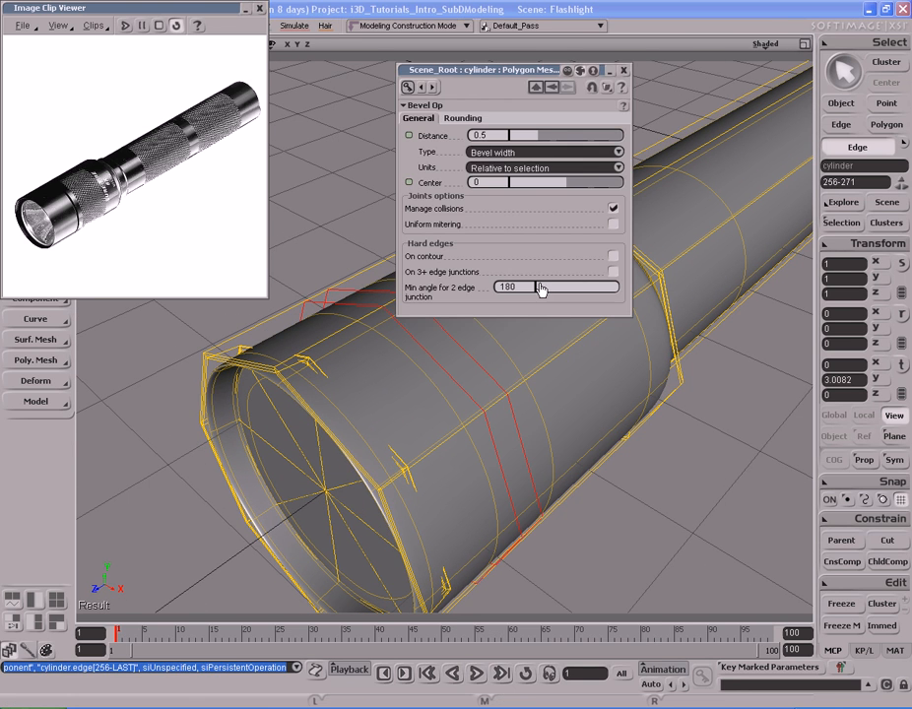
drag(511, 75, 652, 66)
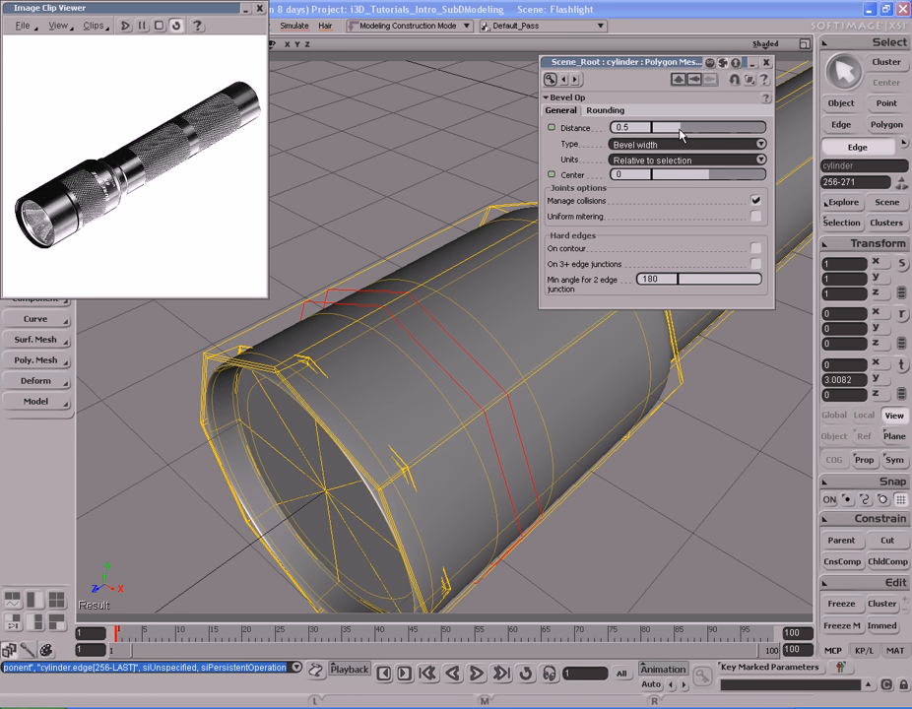
drag(679, 130, 656, 130)
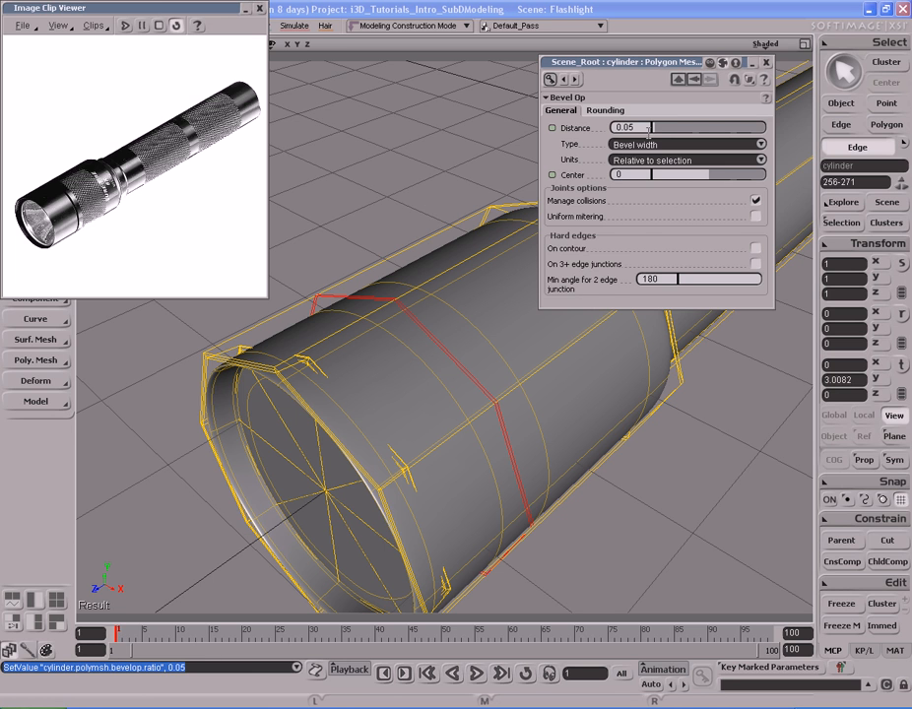
drag(657, 131, 657, 132)
click(766, 65)
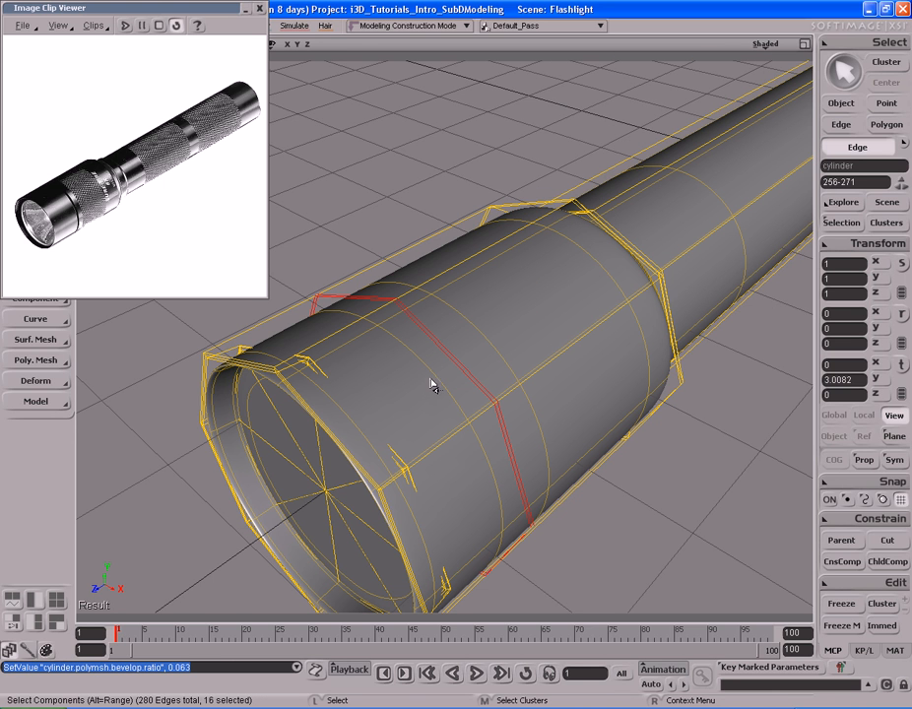
Select the full narrow polygon ring between the head's beveled edge loops and duplicate it in place.
key(s)
middle_drag(475, 393, 389, 403)
right_drag(389, 404, 414, 421)
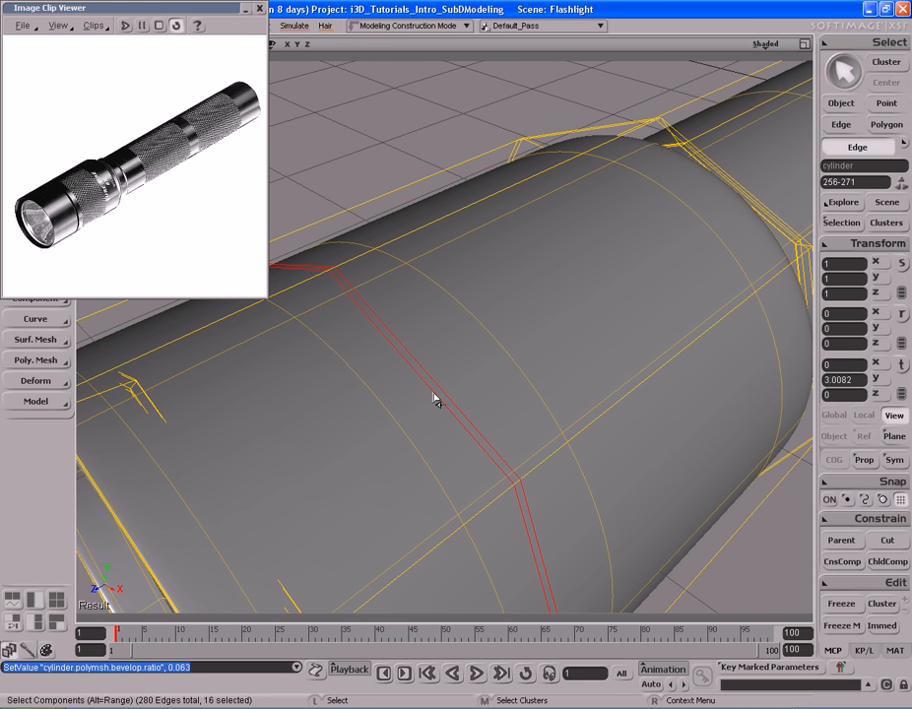
key(y)
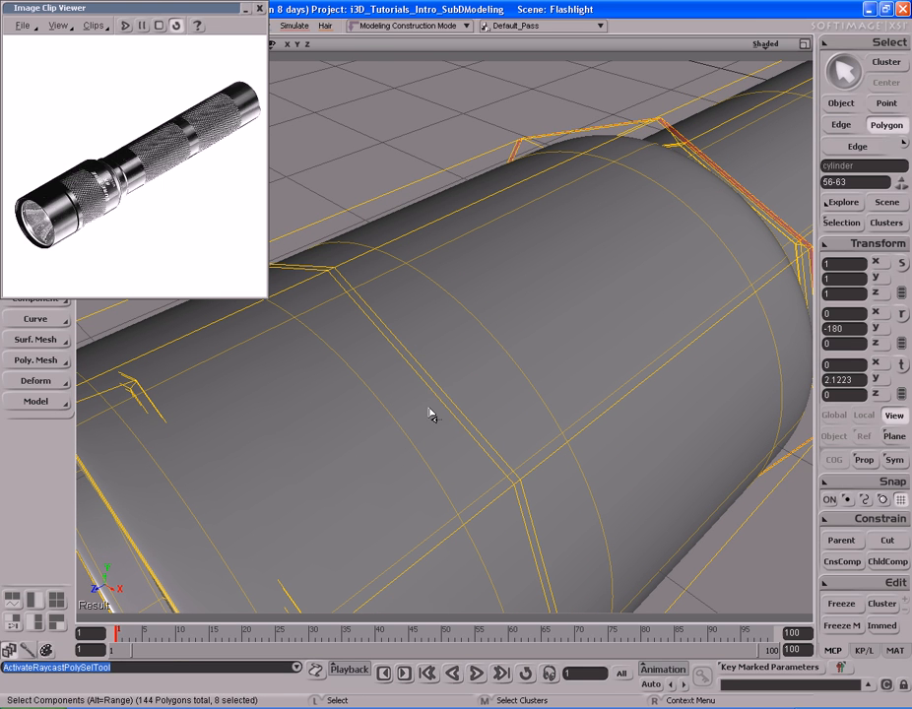
click(412, 365)
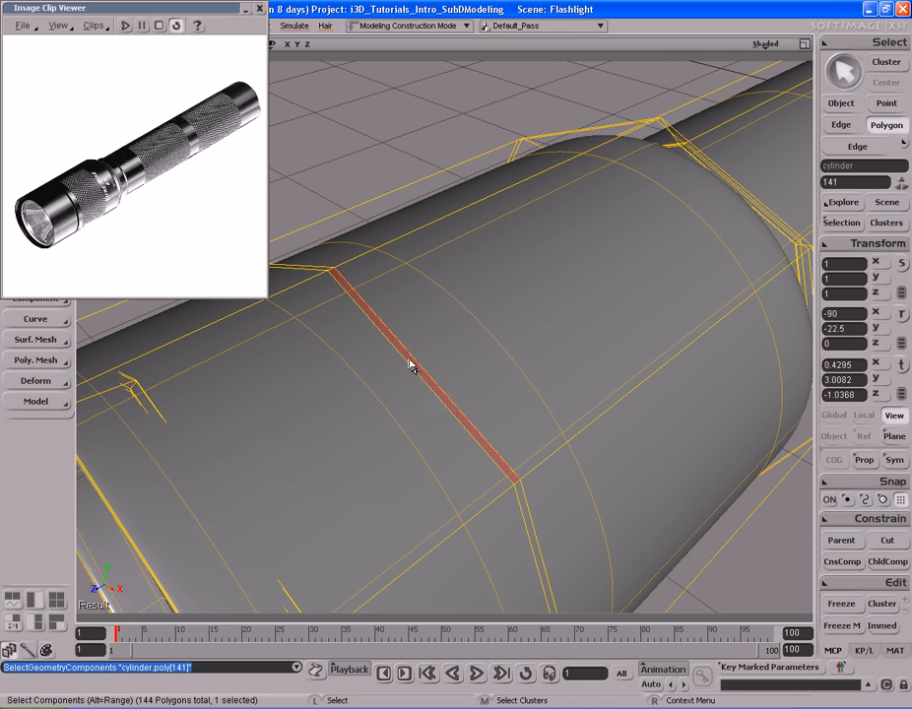
right_drag(438, 393, 517, 372)
alt+middle_click(439, 402)
key(s)
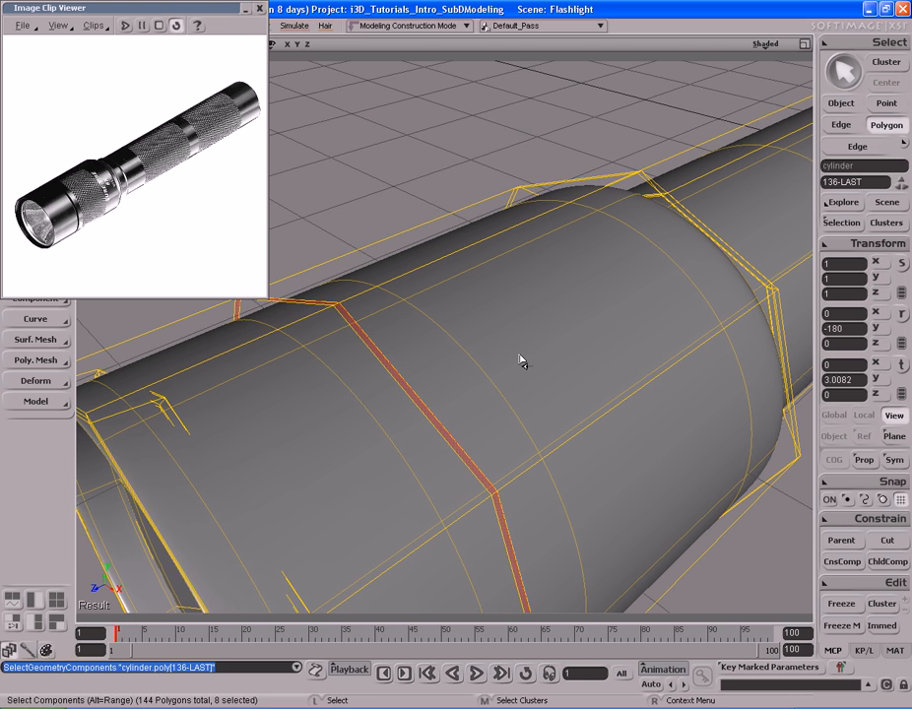
key(ctrl+d)
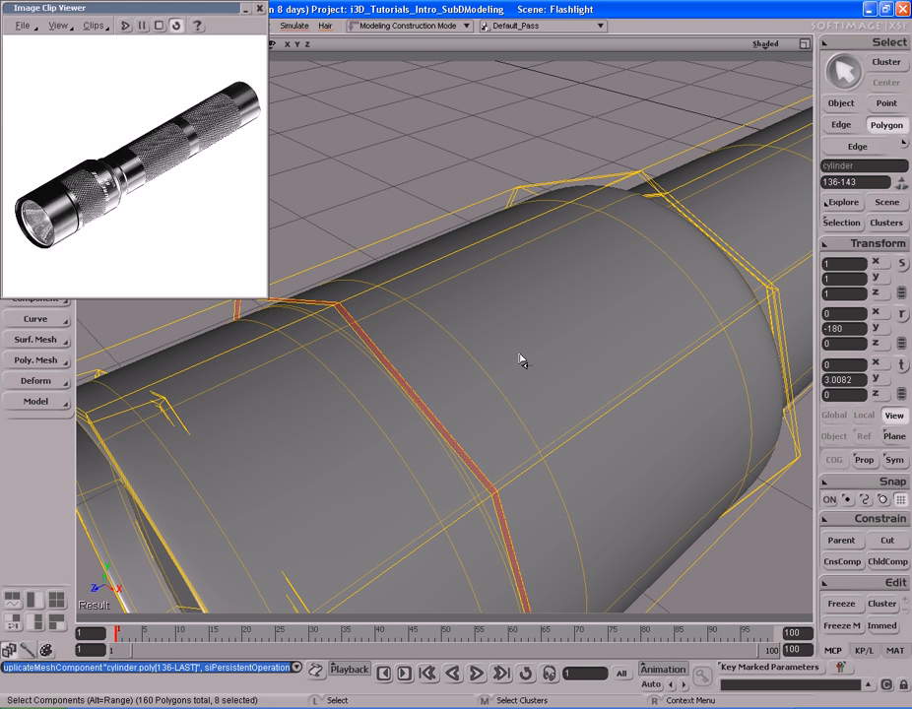
Scale the duplicated ring inward to about 0.993 in global X and Y, and duplicate it again with a scale of about 0.994.
key(x)
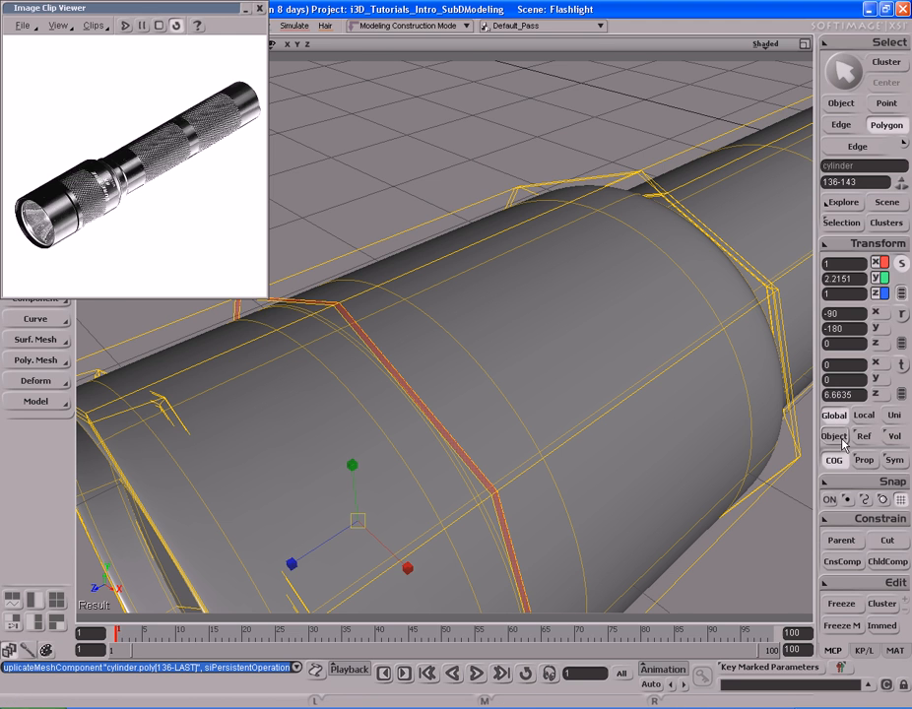
key(s)
right_drag(545, 397, 572, 399)
key(x)
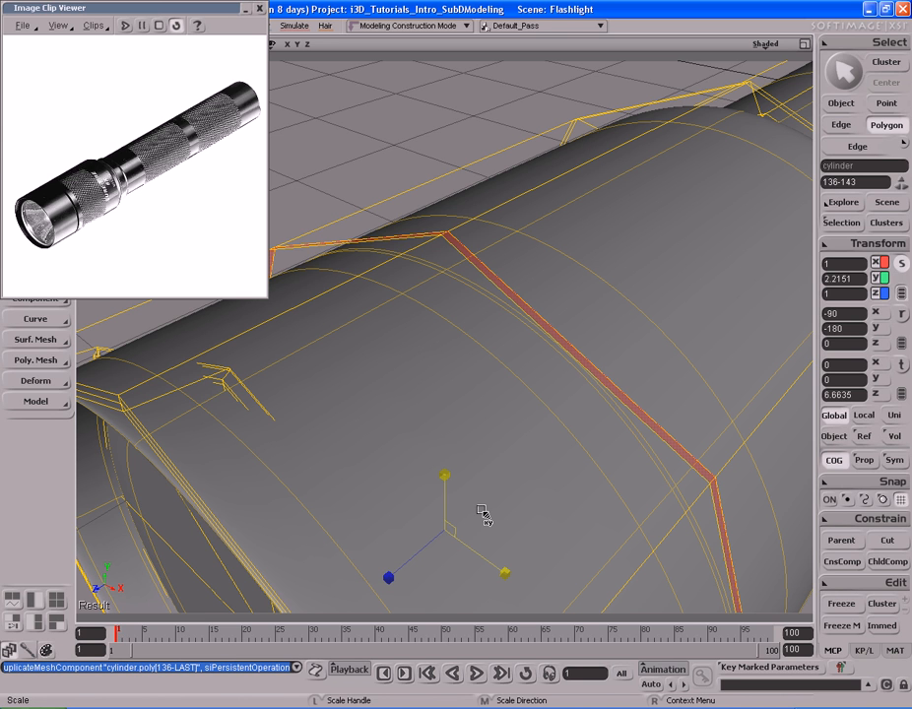
drag(481, 510, 482, 513)
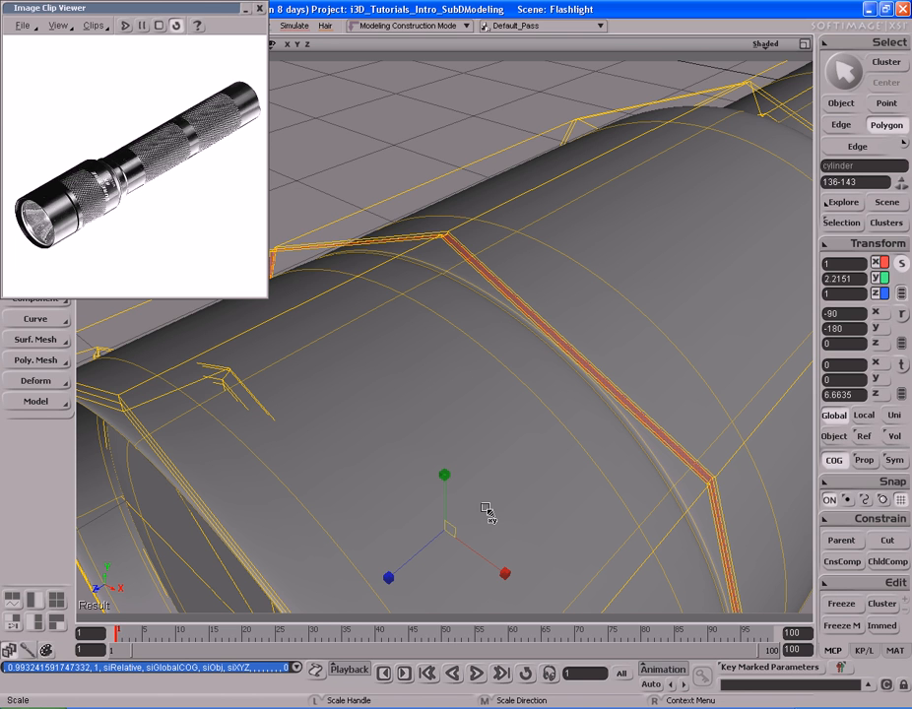
key(ctrl+d)
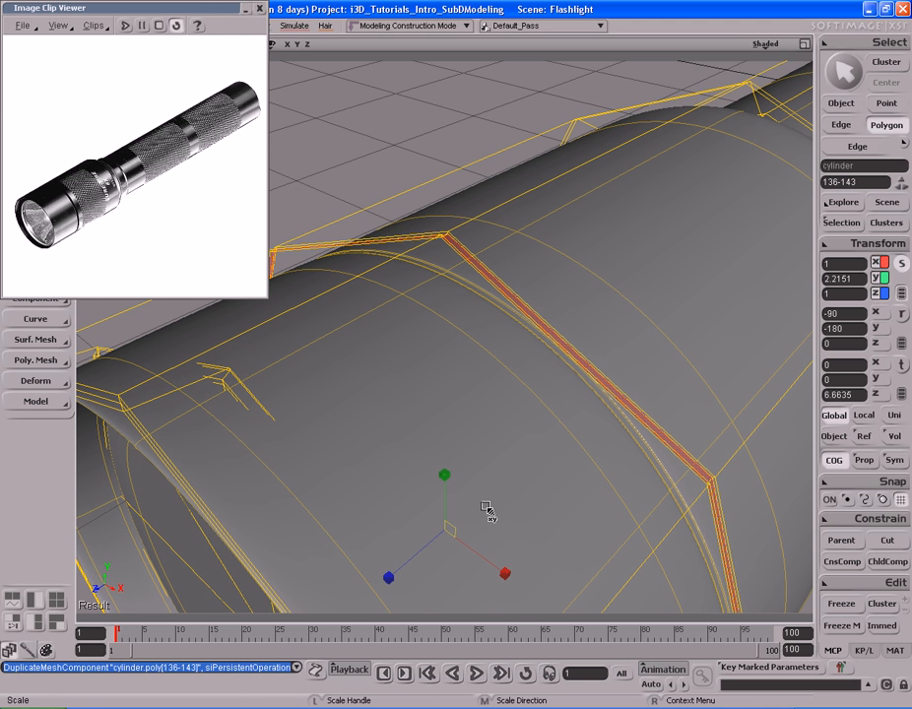
drag(486, 510, 485, 508)
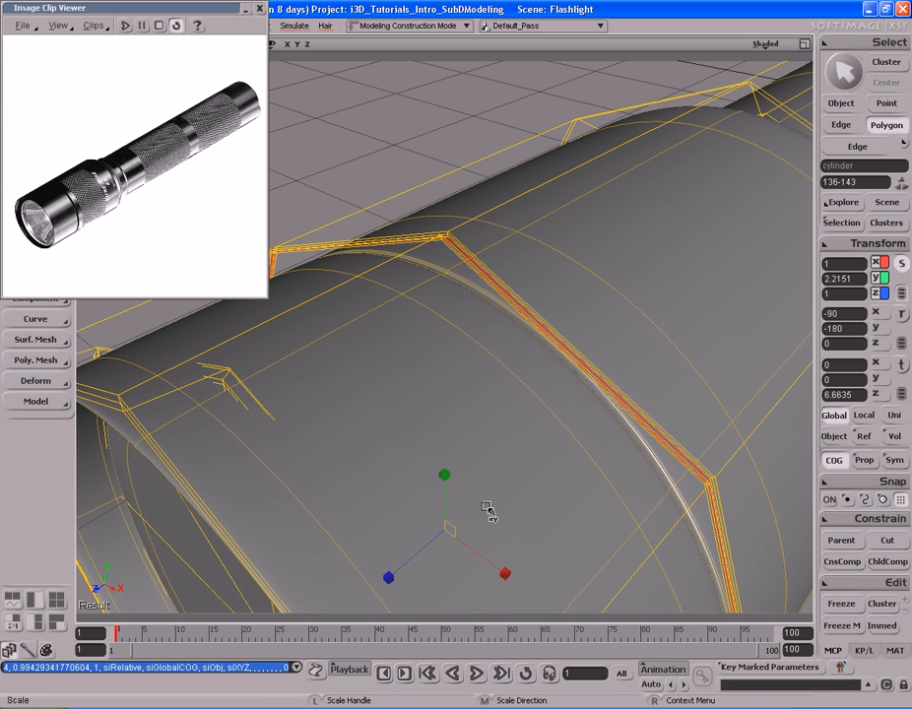
Duplicate the groove's polygon ring, scale it inward to about 0.948 in global X and Y, and duplicate it again with a slight scale.
key(ctrl+d)
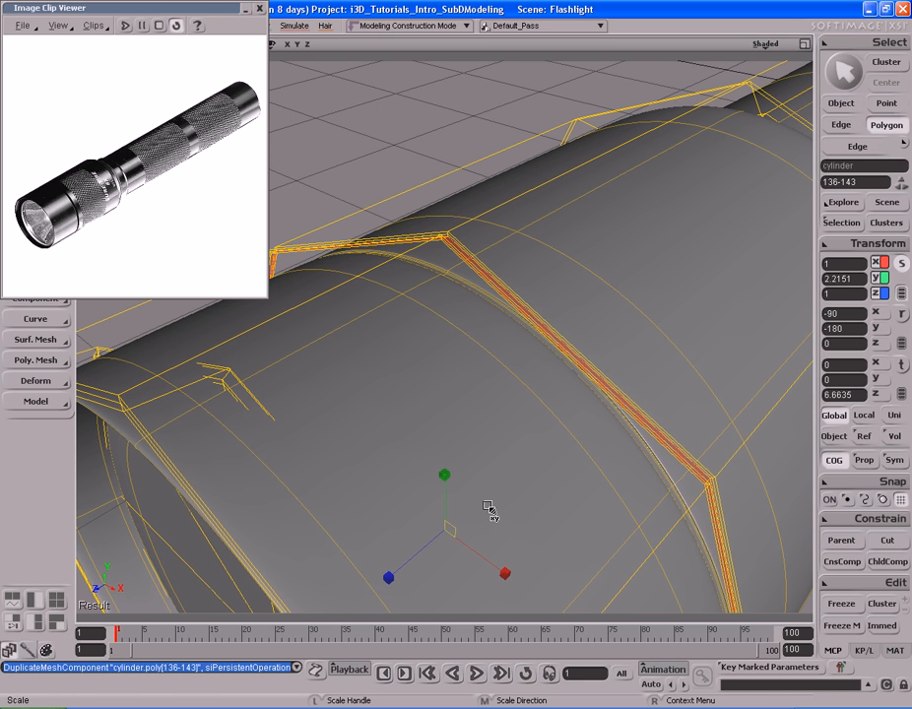
drag(486, 506, 486, 507)
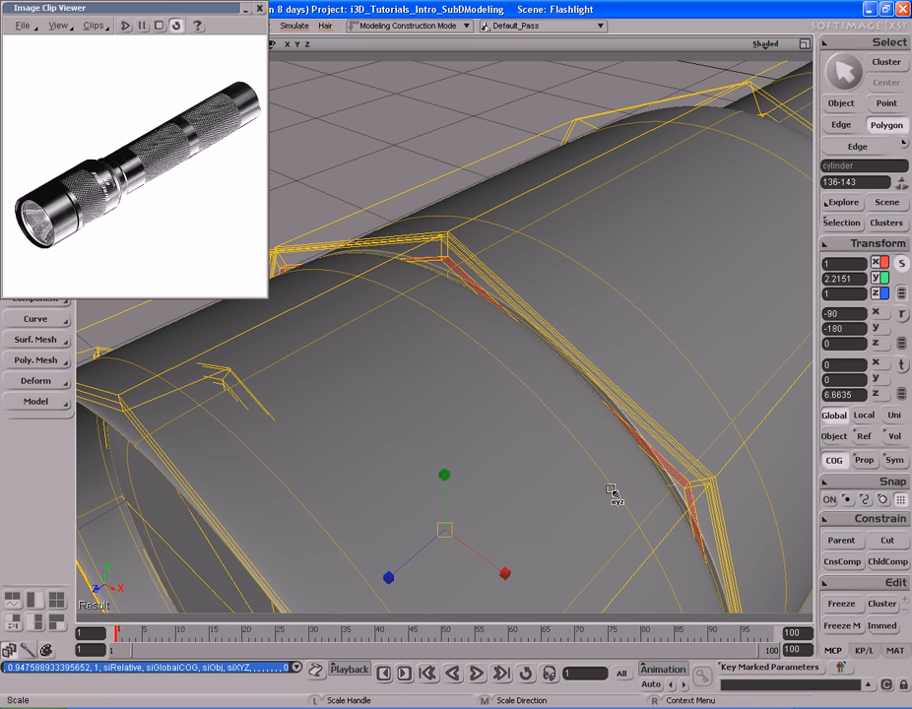
key(s)
mouse_move(558, 458)
right_down()
mouse_move(548, 452)
mouse_move(556, 447)
right_up()
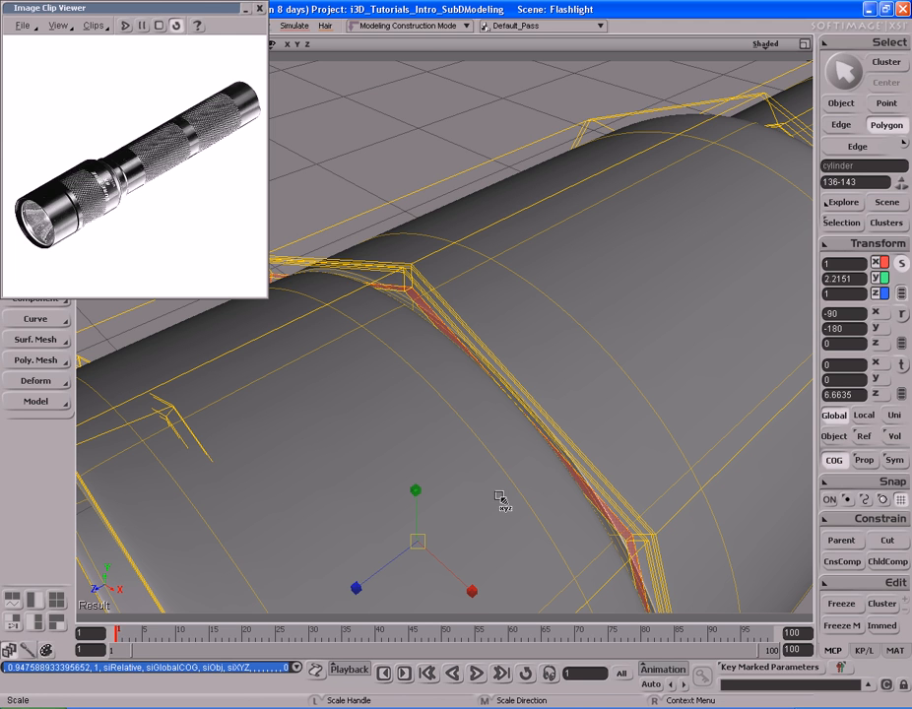
key(ctrl+d)
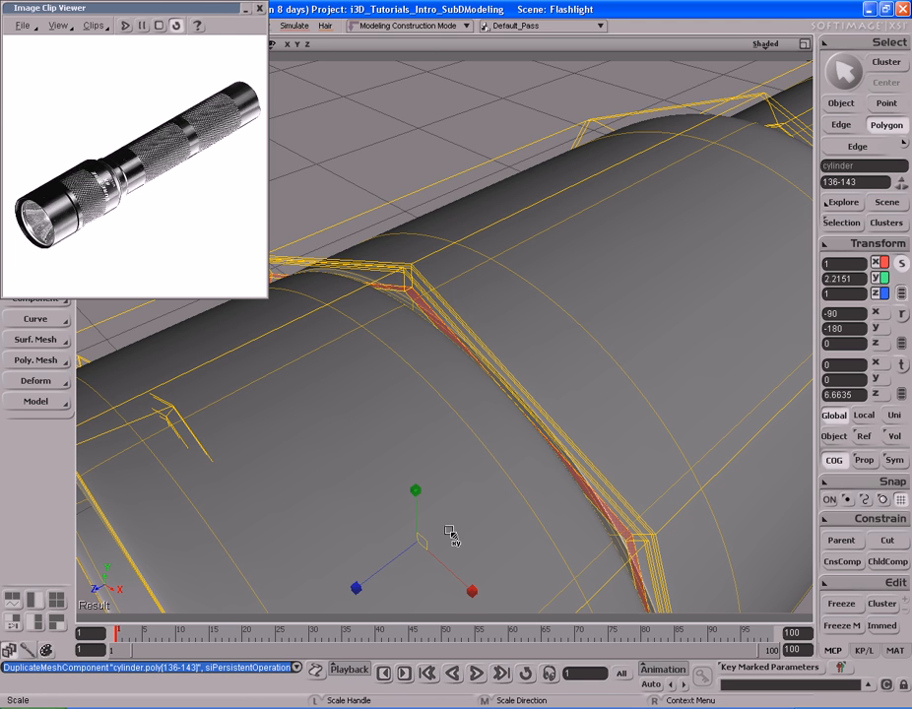
drag(450, 530, 452, 532)
Pick the edges at the groove's outer rim and inner floor to inspect the supporting edge loops.
key(space)
key(s)
right_drag(442, 425, 463, 453)
key(e)
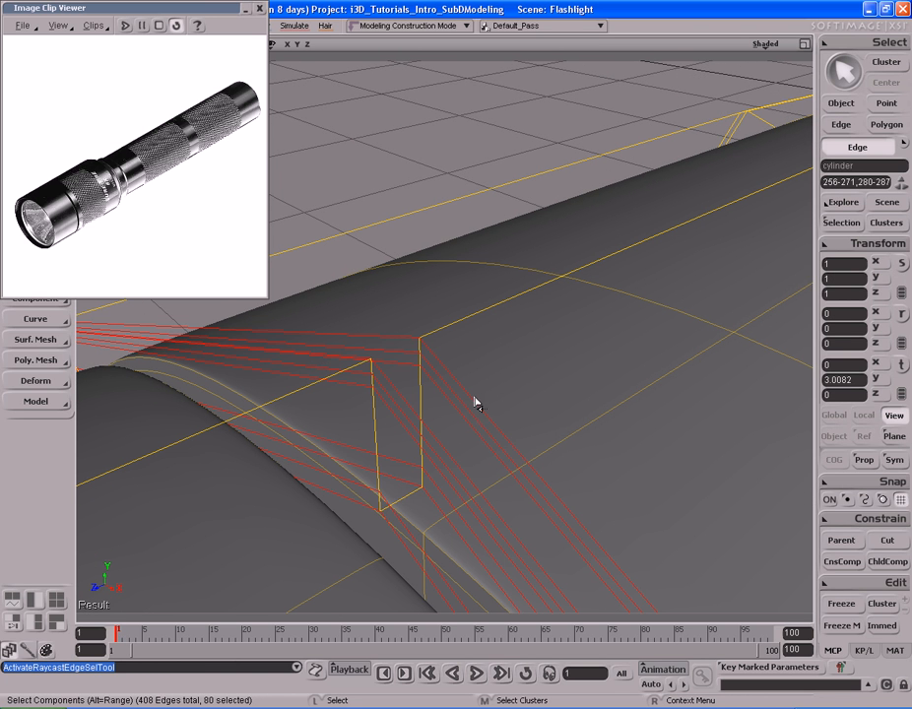
click(497, 413)
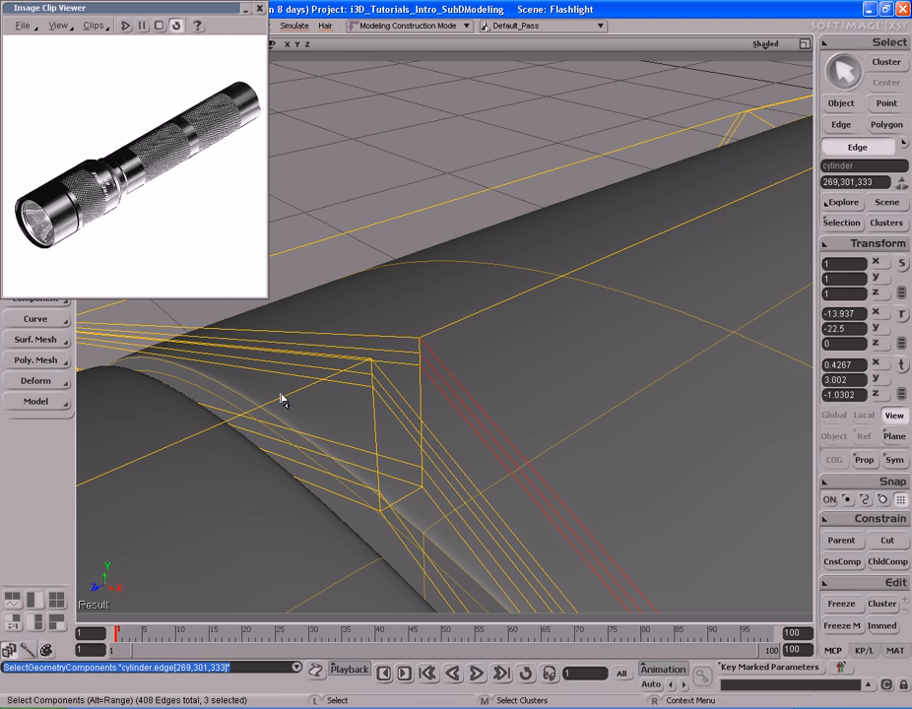
click(428, 505)
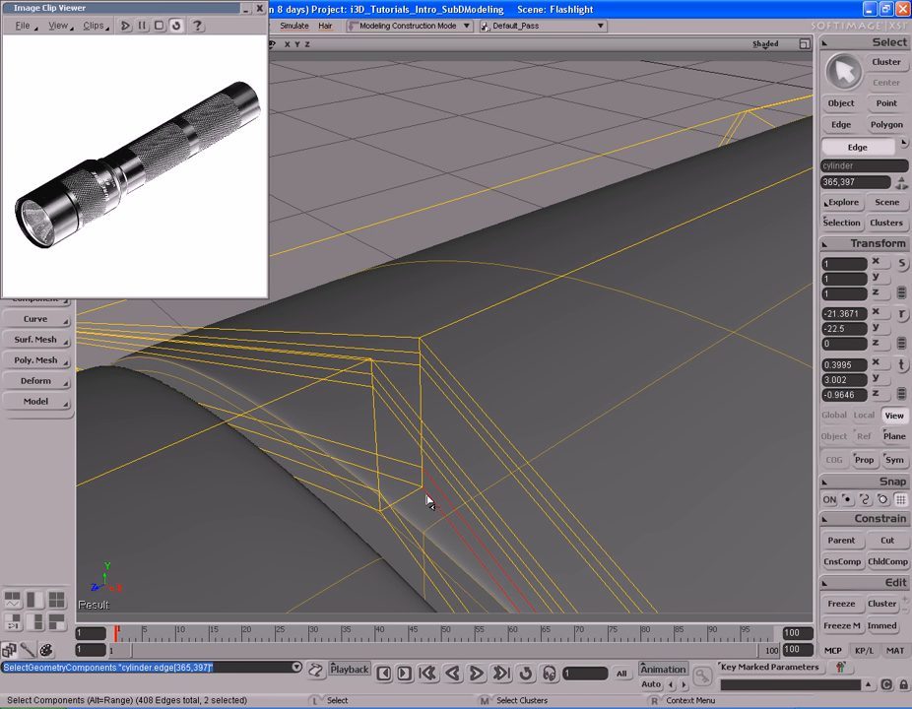
key(s)
right_drag(503, 514, 552, 474)
middle_drag(233, 458, 431, 444)
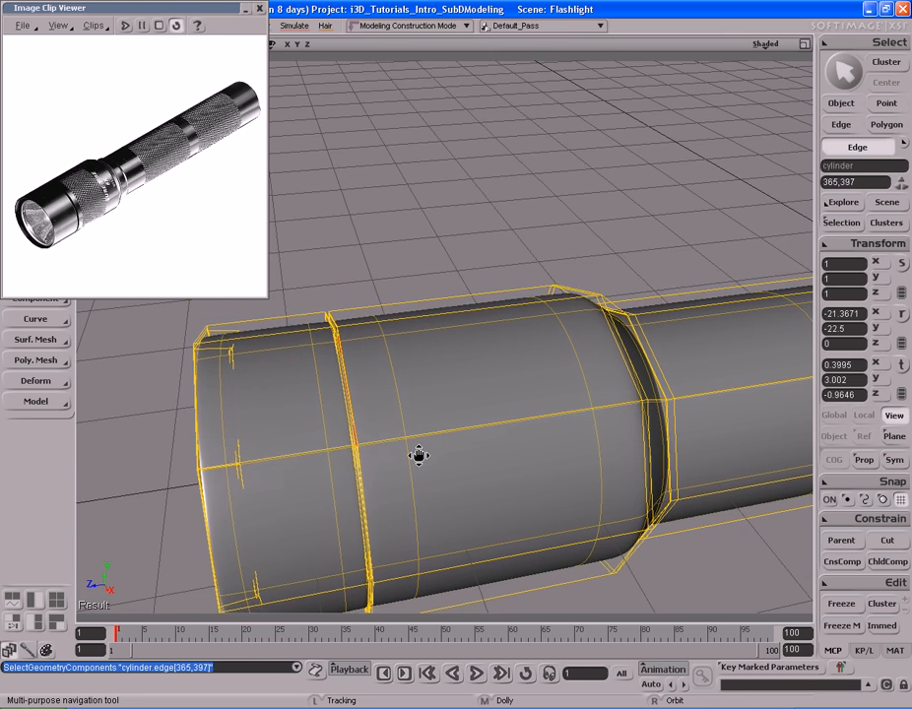
right_drag(431, 444, 418, 446)
Hide the mesh cage, deselect everything, and examine the smoothed flashlight with its new head groove.
key(ctrl+h)
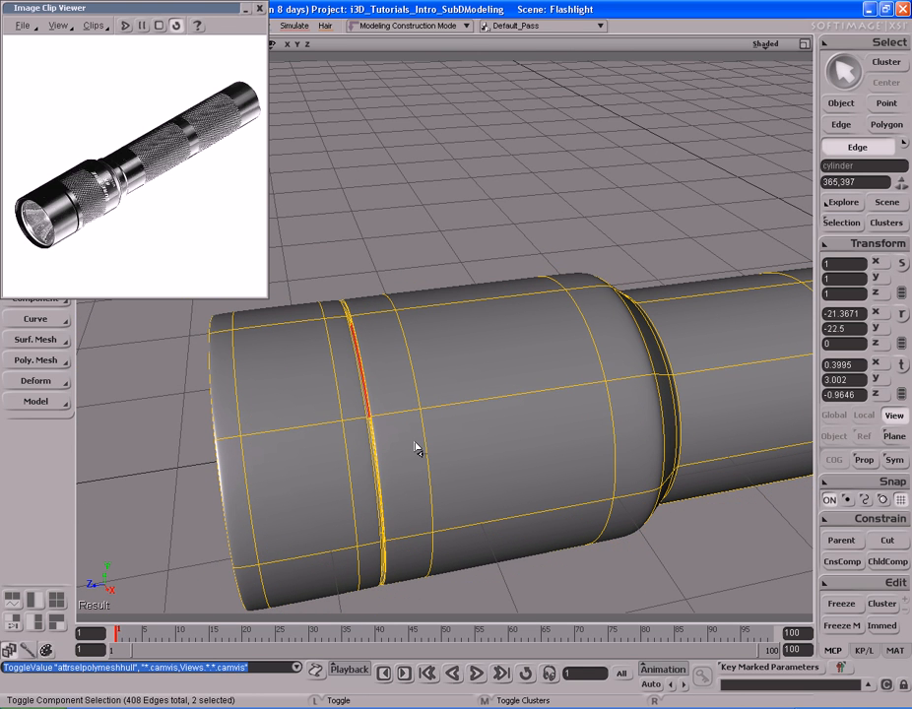
click(435, 280)
key(space)
click(455, 265)
key(s)
middle_drag(456, 269, 315, 386)
right_drag(316, 386, 324, 383)
middle_drag(253, 382, 653, 336)
right_drag(652, 336, 590, 335)
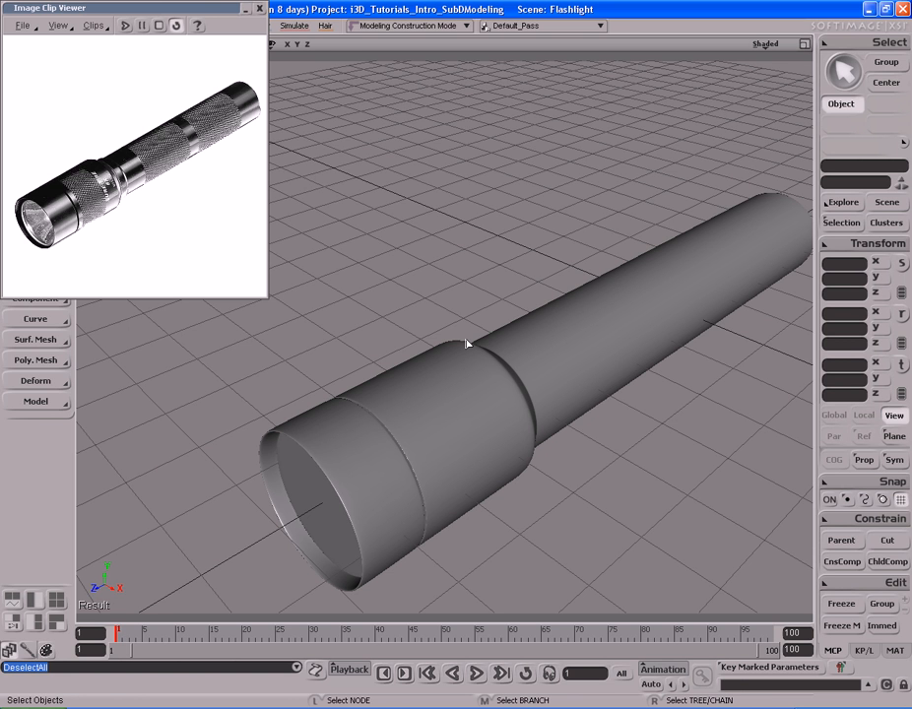
key(s)
right_drag(521, 338, 494, 350)
drag(531, 345, 490, 349)
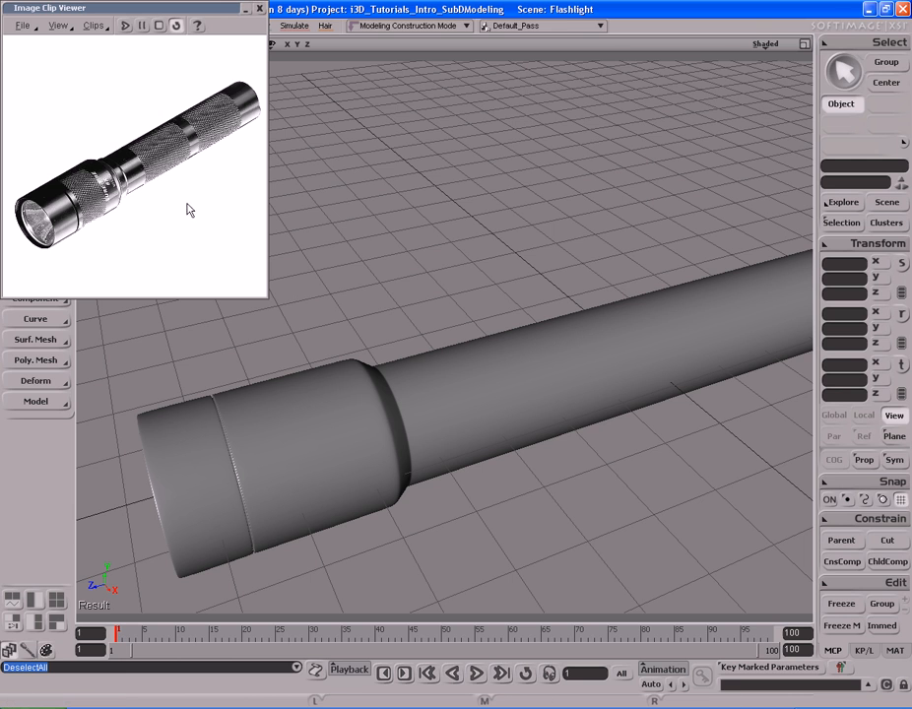
Set the reference image to Normal Zoom and enlarge its viewer to show the flashlight's head.
right_click(164, 182)
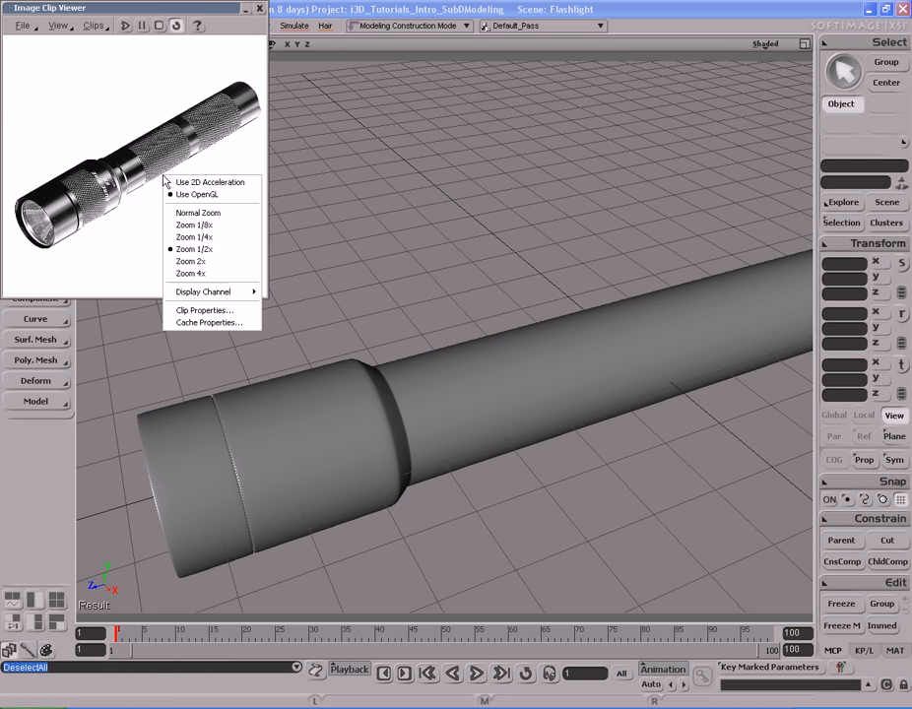
click(200, 213)
drag(267, 299, 402, 336)
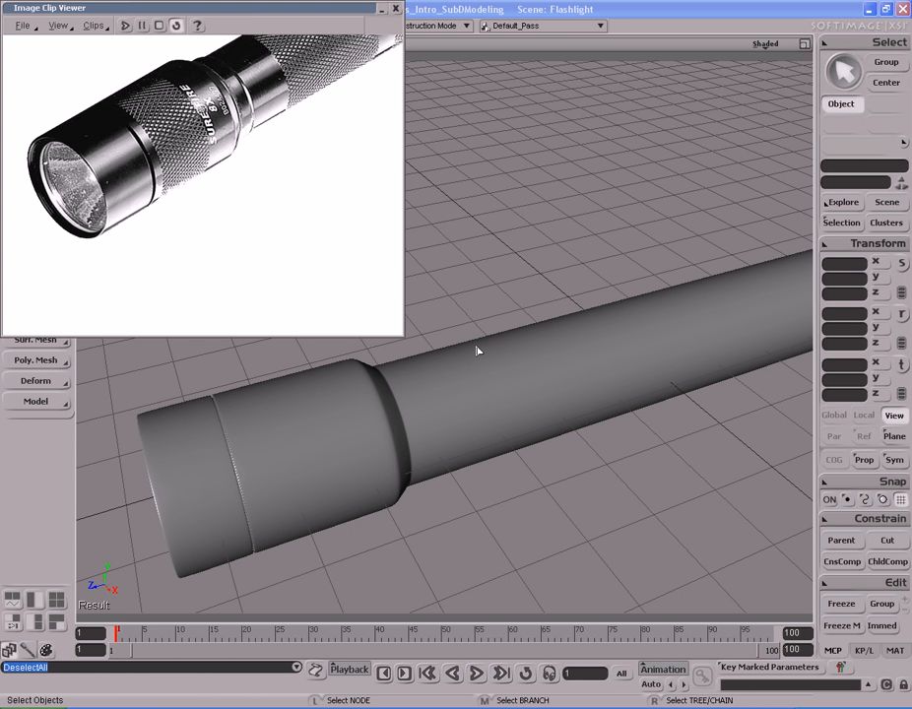
Select the flashlight cylinder with its mesh cage displayed, and narrow the reference image viewer.
click(547, 379)
key(s)
middle_drag(548, 380, 444, 403)
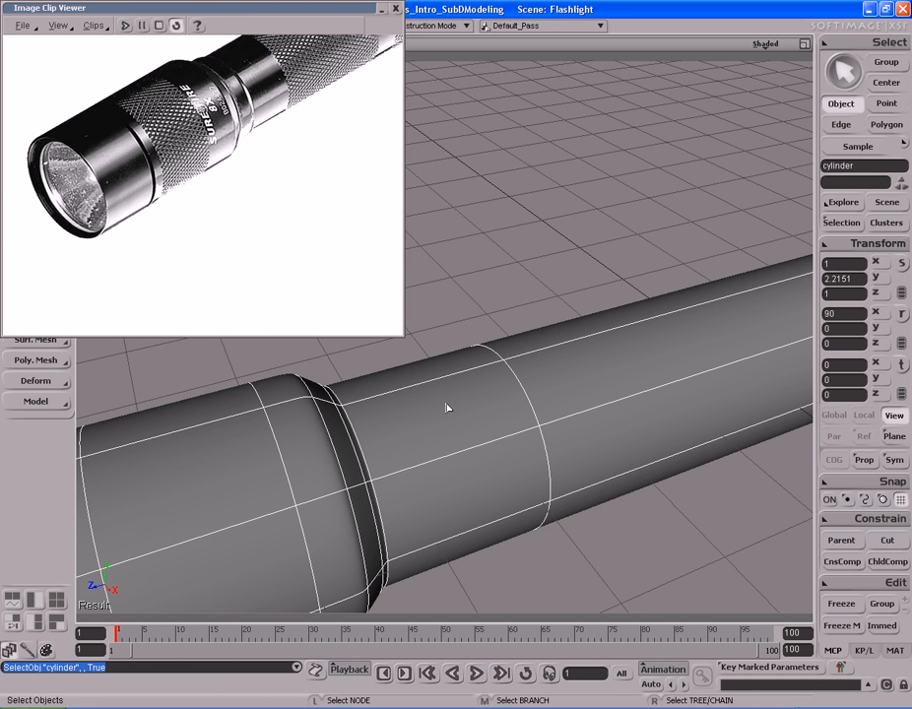
key(shift+minus)
key(s)
drag(453, 385, 471, 405)
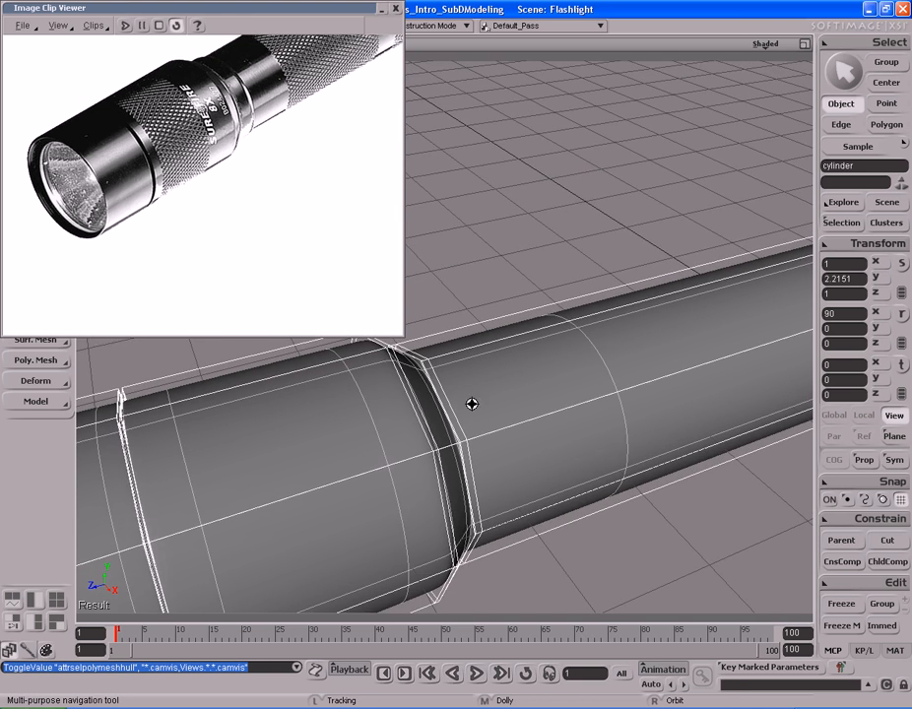
middle_drag(472, 405, 499, 410)
right_drag(499, 409, 475, 389)
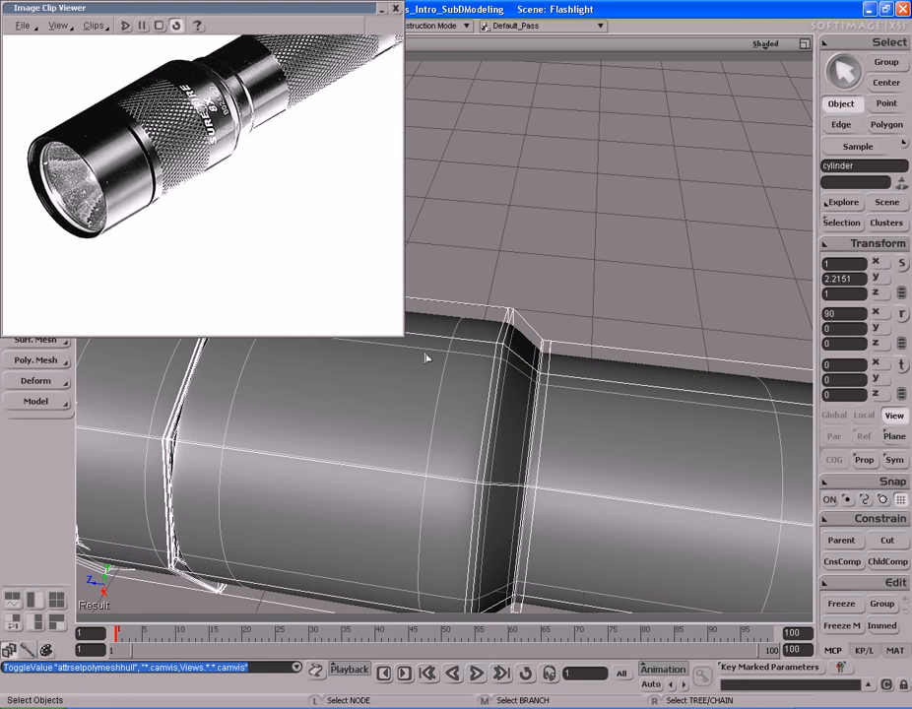
drag(401, 339, 260, 323)
Examine the flashlight's barrel, head and the transition between them from several angles.
right_drag(558, 376, 467, 324)
right_drag(387, 317, 463, 314)
middle_drag(463, 313, 620, 317)
drag(620, 317, 543, 290)
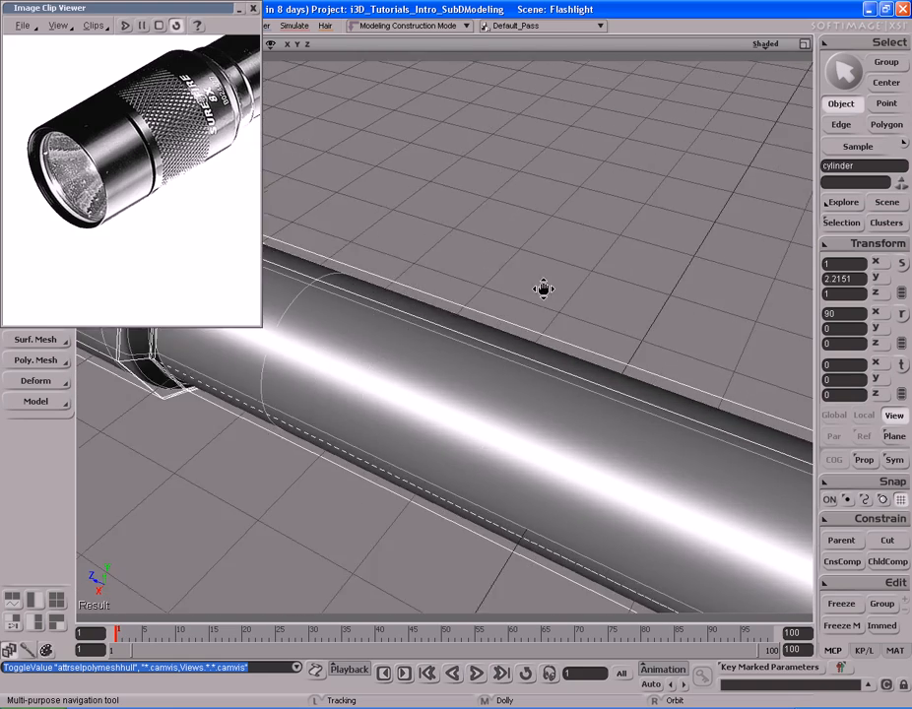
middle_drag(543, 289, 688, 299)
drag(601, 311, 596, 298)
right_drag(345, 286, 328, 263)
drag(327, 263, 588, 308)
middle_drag(589, 309, 313, 292)
right_drag(591, 284, 531, 287)
middle_drag(531, 287, 586, 262)
drag(453, 258, 568, 262)
right_drag(429, 255, 484, 245)
Select the full ring of polygons around the head's wide section between the groove and the barrel transition.
key(u)
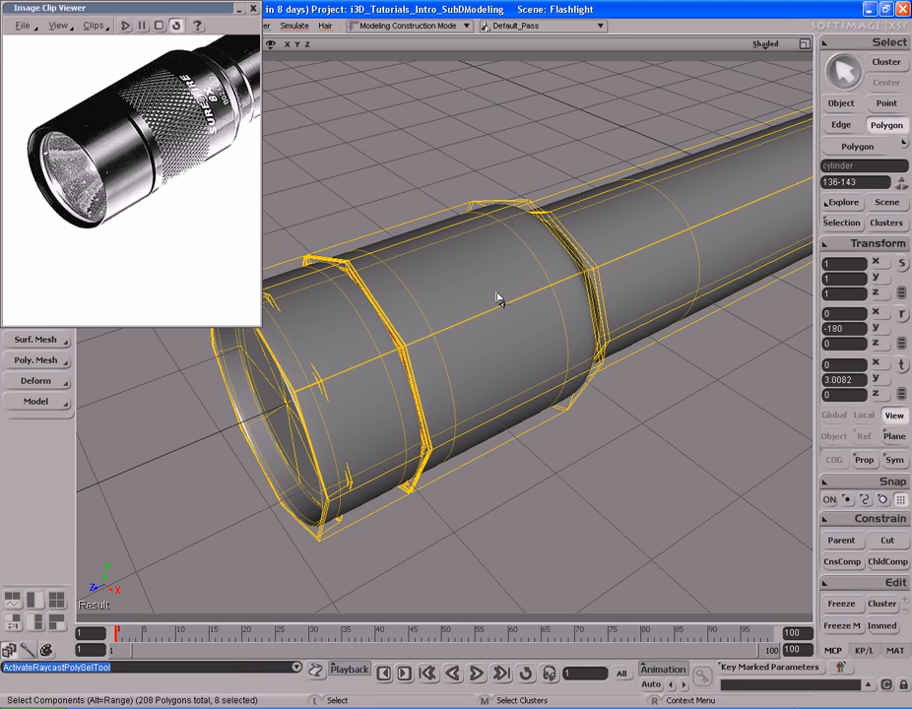
key(s)
mouse_move(495, 322)
right_down()
mouse_move(427, 308)
mouse_move(499, 300)
right_up()
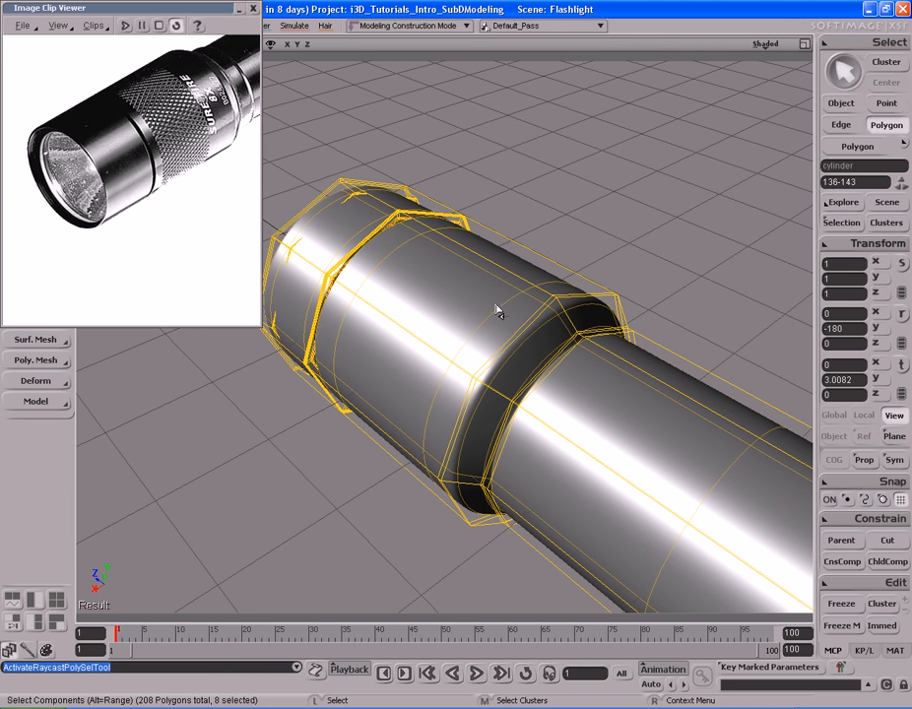
click(452, 291)
key(s)
right_drag(452, 292, 486, 383)
key(alt)
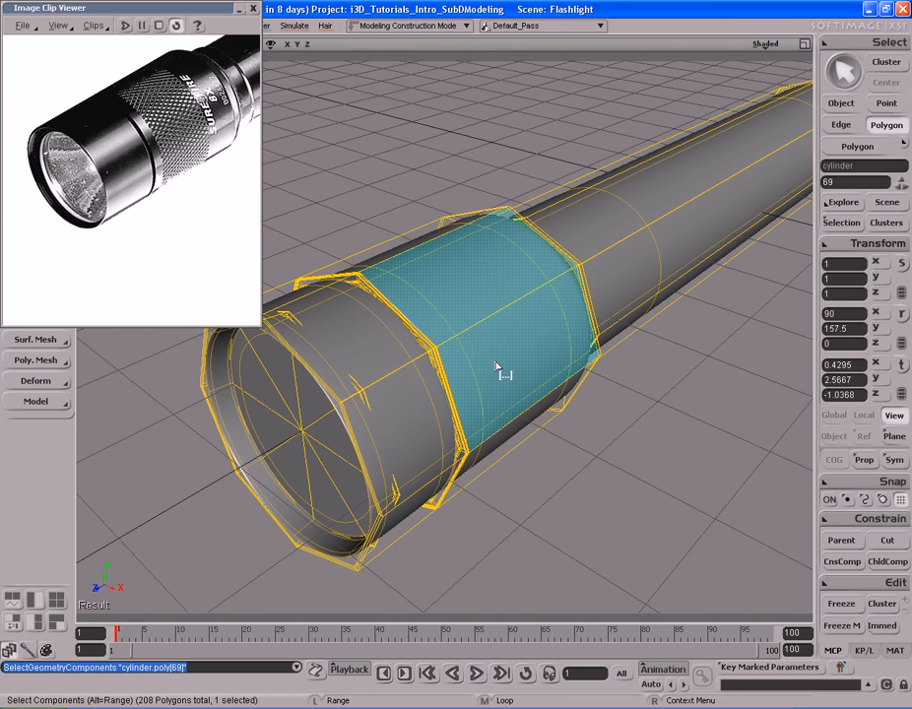
alt+middle_click(494, 366)
Grow the polygon selection twice to take in the neighbouring rings at both ends of the head's wide section.
key(s)
right_drag(519, 357, 471, 347)
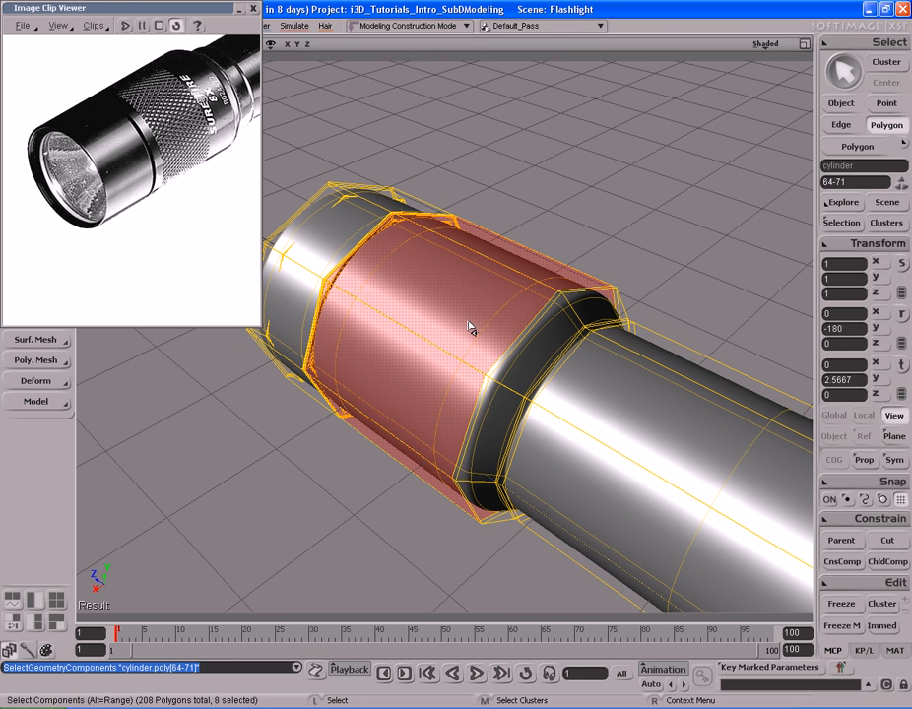
key(shift)
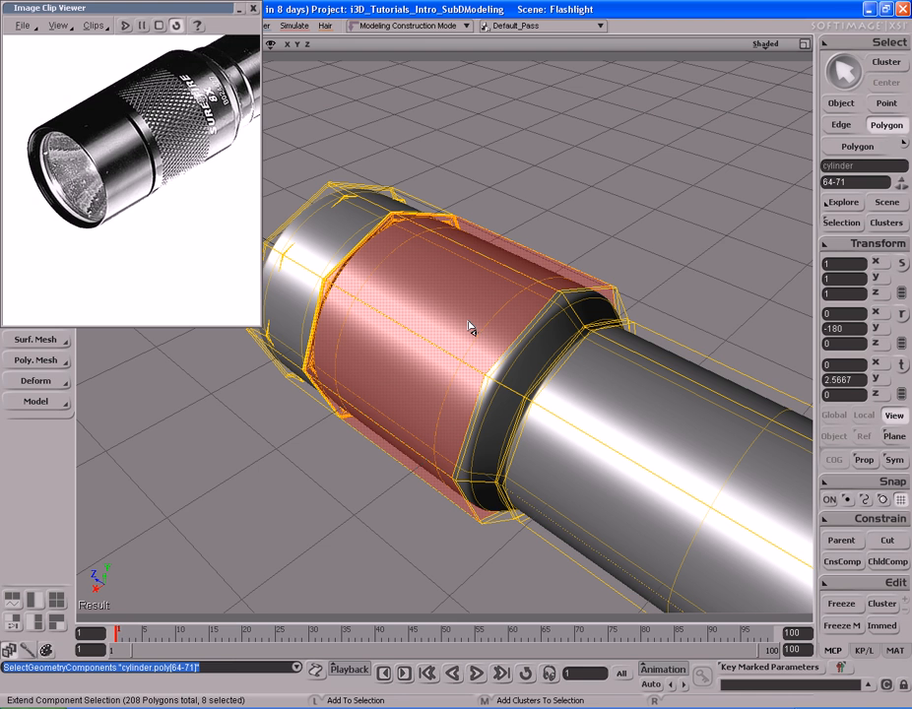
key(shift+plus)
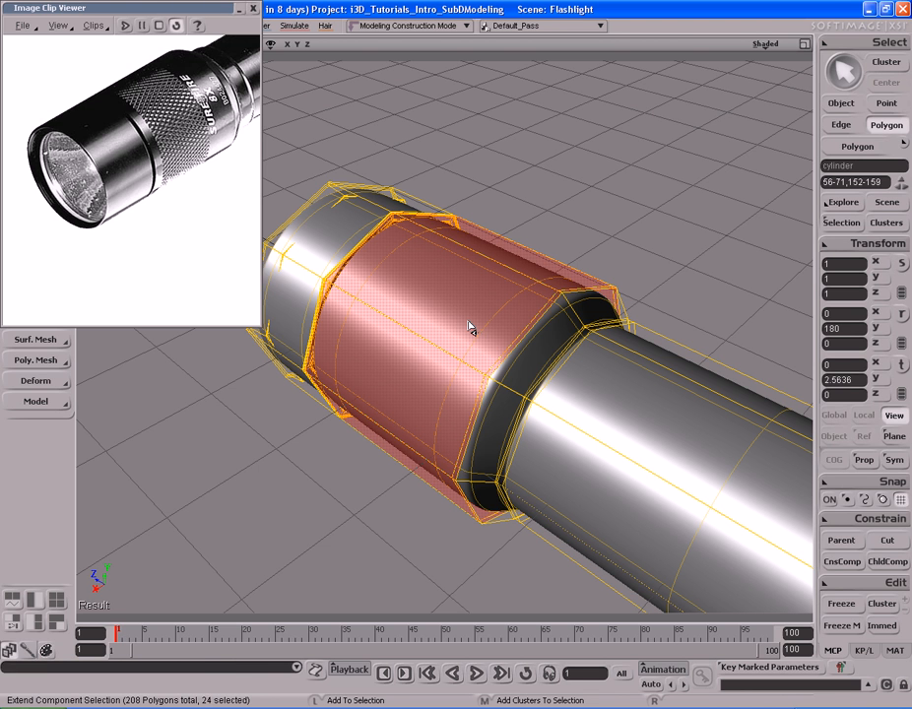
key(shift+plus)
Examine the grown polygon selection around the head, the groove and the barrel transition.
key(s)
middle_drag(469, 327, 611, 357)
drag(611, 356, 537, 353)
right_drag(537, 353, 556, 348)
middle_drag(556, 349, 611, 349)
right_drag(596, 338, 587, 338)
drag(411, 336, 456, 335)
right_drag(456, 335, 511, 334)
middle_drag(511, 334, 421, 325)
drag(420, 325, 483, 302)
right_drag(482, 302, 436, 332)
middle_drag(570, 320, 689, 314)
drag(510, 292, 515, 301)
right_drag(515, 301, 411, 302)
middle_drag(412, 302, 385, 311)
right_drag(385, 311, 490, 303)
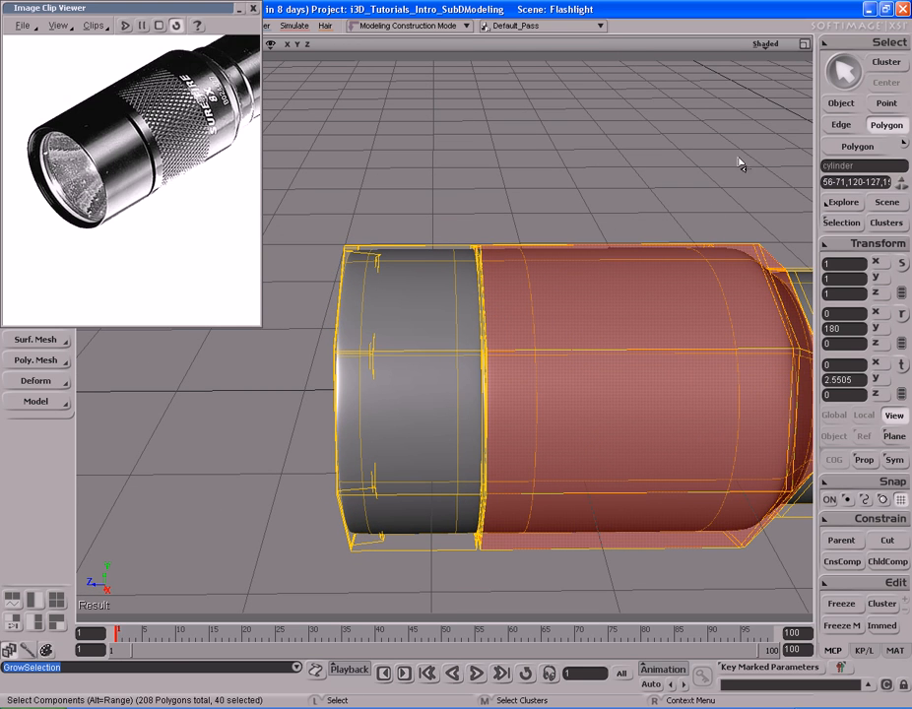
Switch the view to wireframe and add all the nested groove polygons to the current selection.
click(766, 49)
key(s)
right_drag(611, 301, 597, 286)
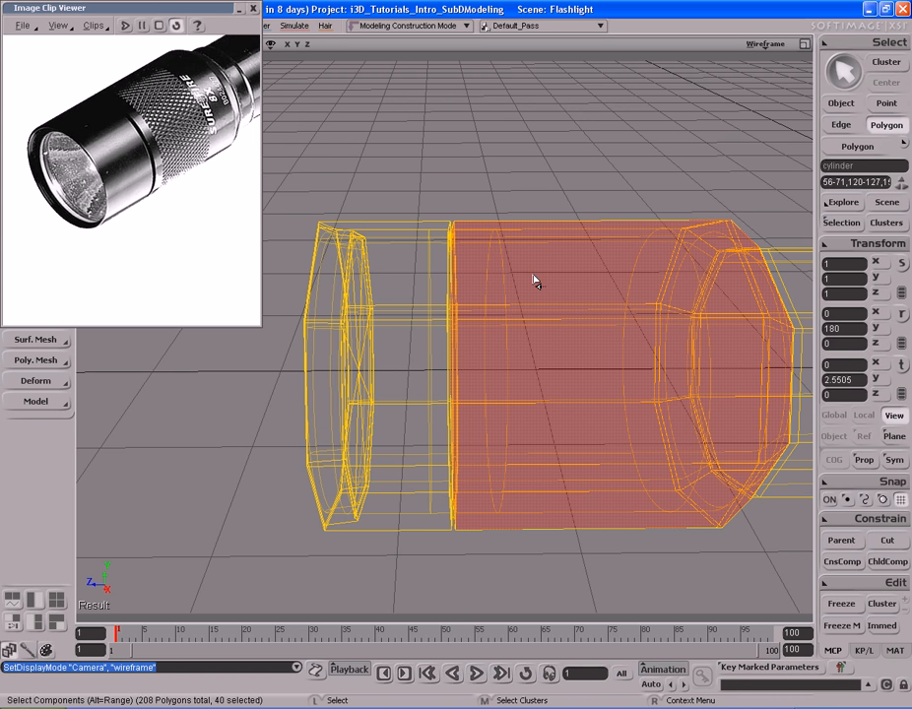
key(u)
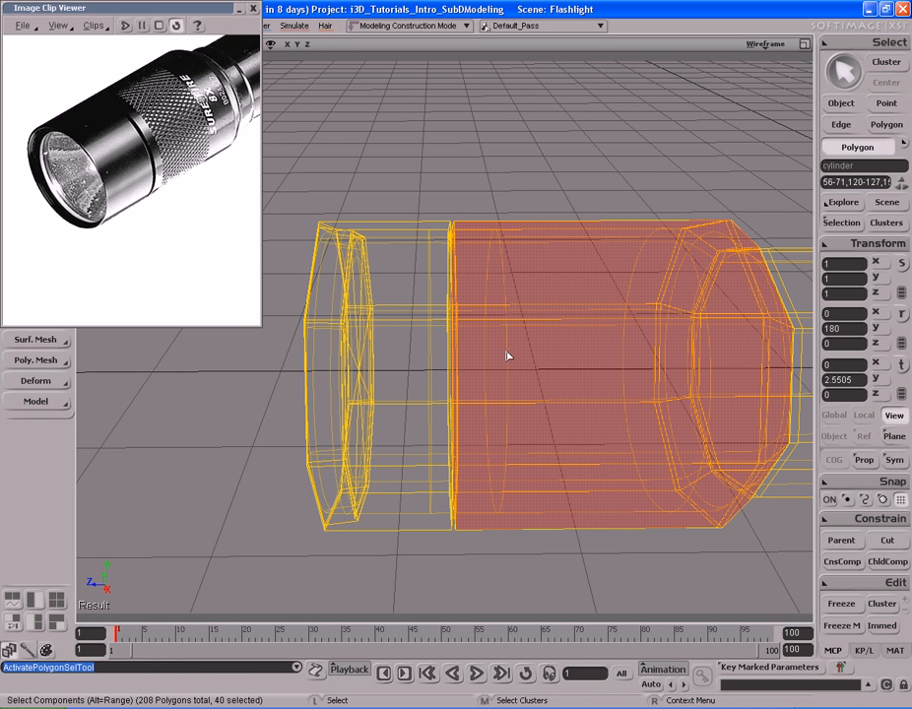
key(shift)
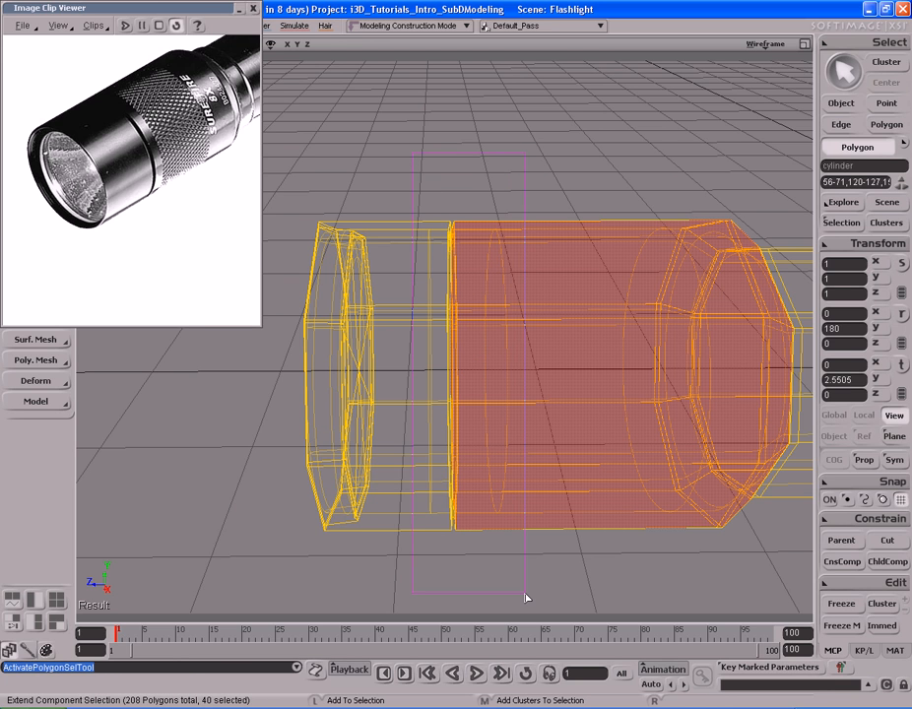
shift+drag(525, 597, 525, 598)
key(s)
right_drag(481, 411, 543, 389)
middle_drag(544, 389, 398, 403)
right_drag(399, 402, 398, 401)
key(space)
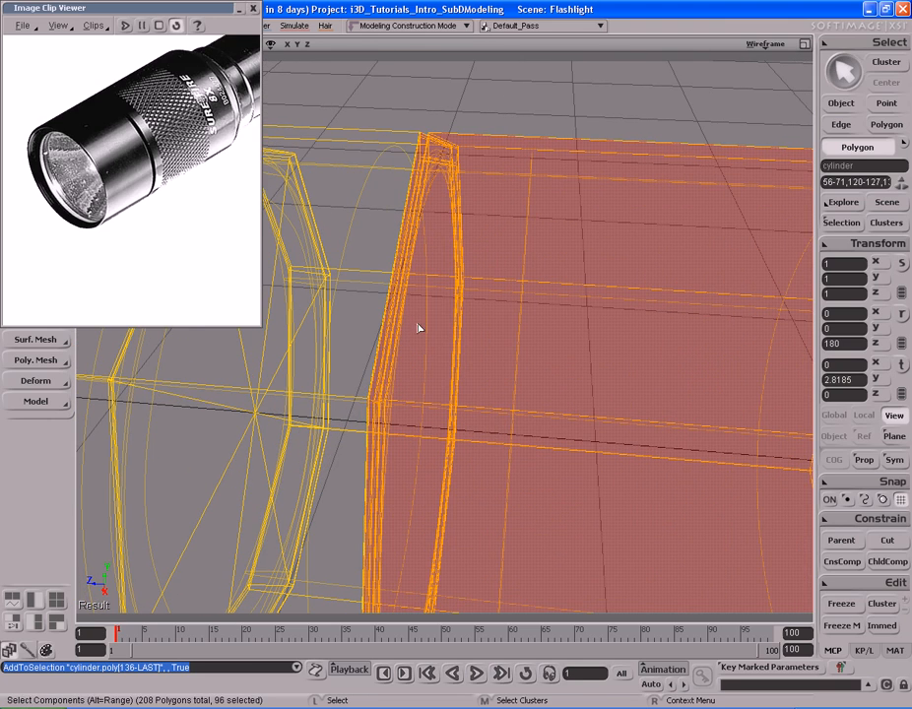
key(s)
middle_drag(394, 461, 434, 455)
right_drag(412, 456, 486, 444)
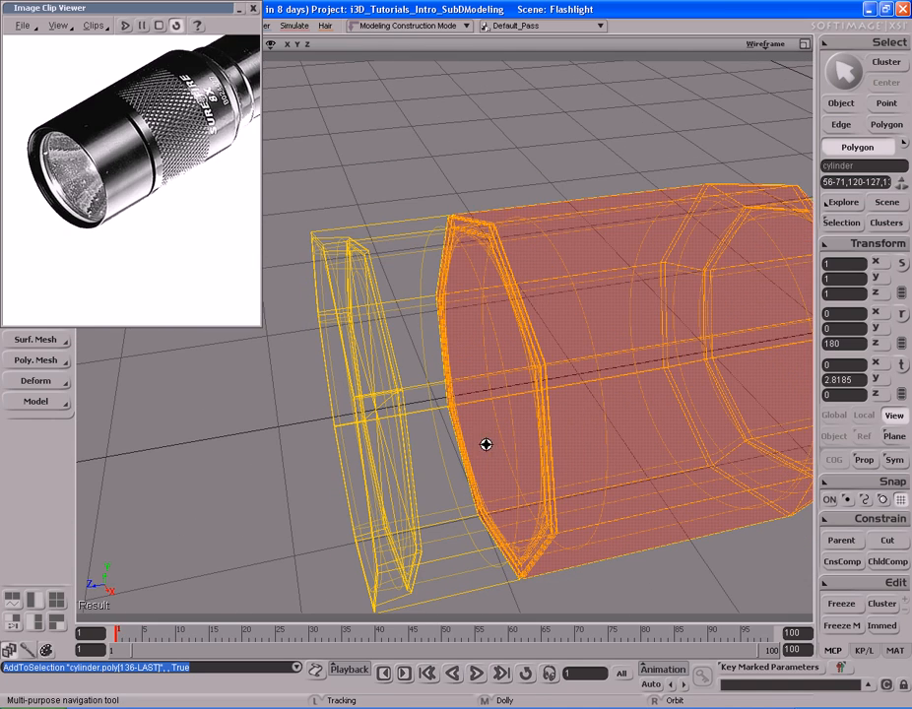
Return the view to shaded and add the full polygon ring of the head's front section to the selection.
key(space)
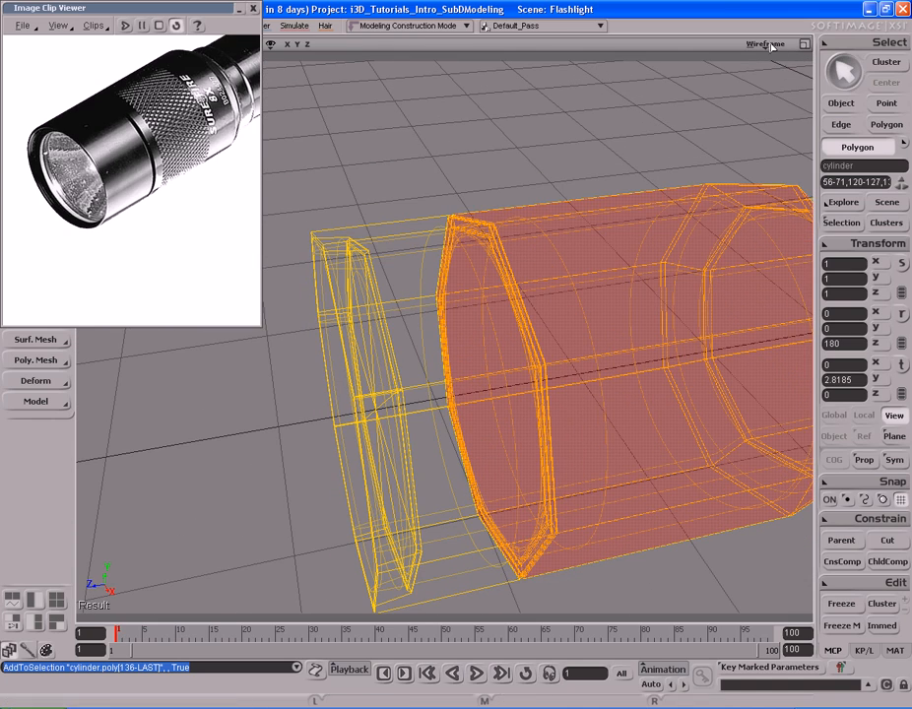
key(7)
key(s)
right_drag(531, 353, 529, 352)
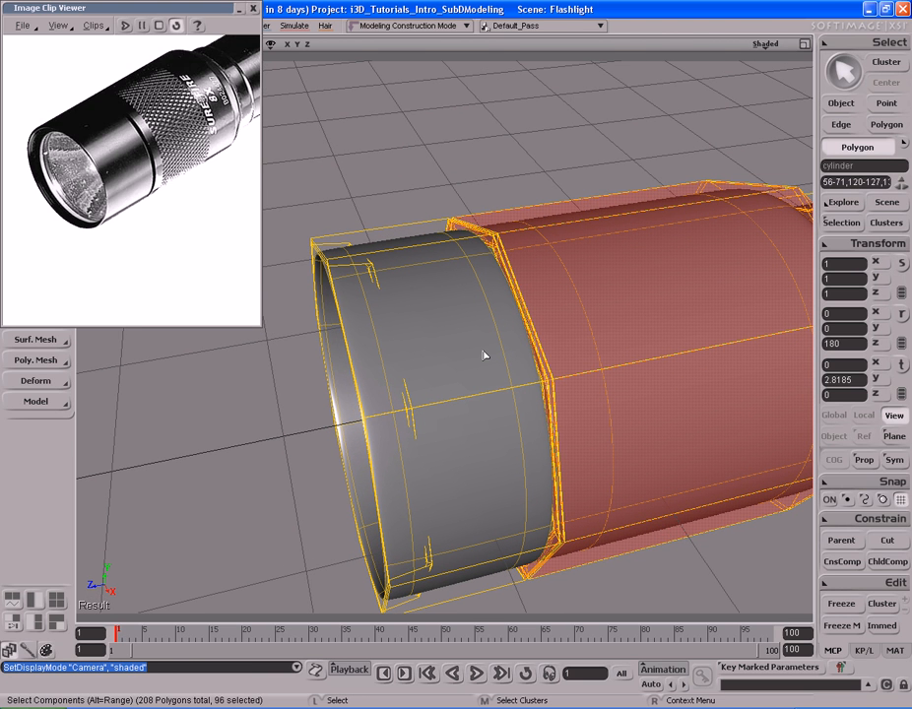
key(u)
key(s)
right_drag(484, 357, 491, 312)
key(shift)
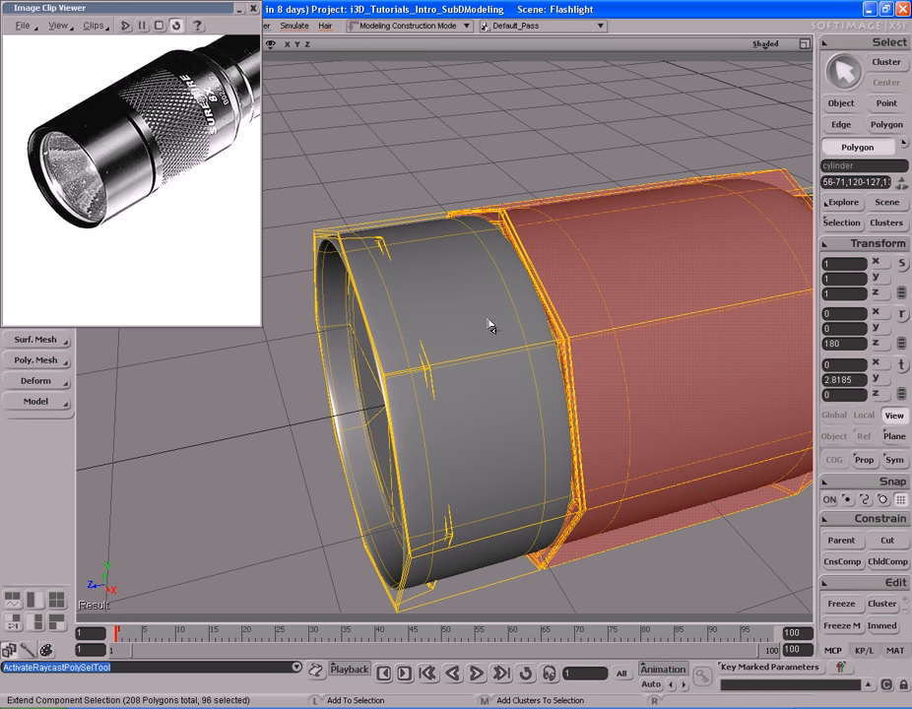
shift+click(488, 281)
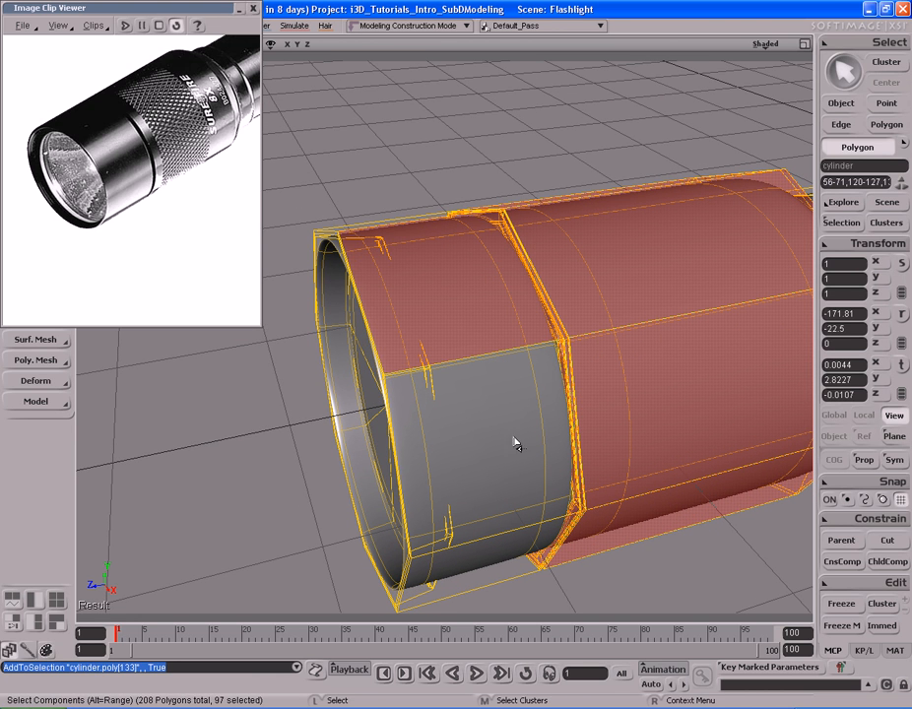
key(shift)
key(alt)
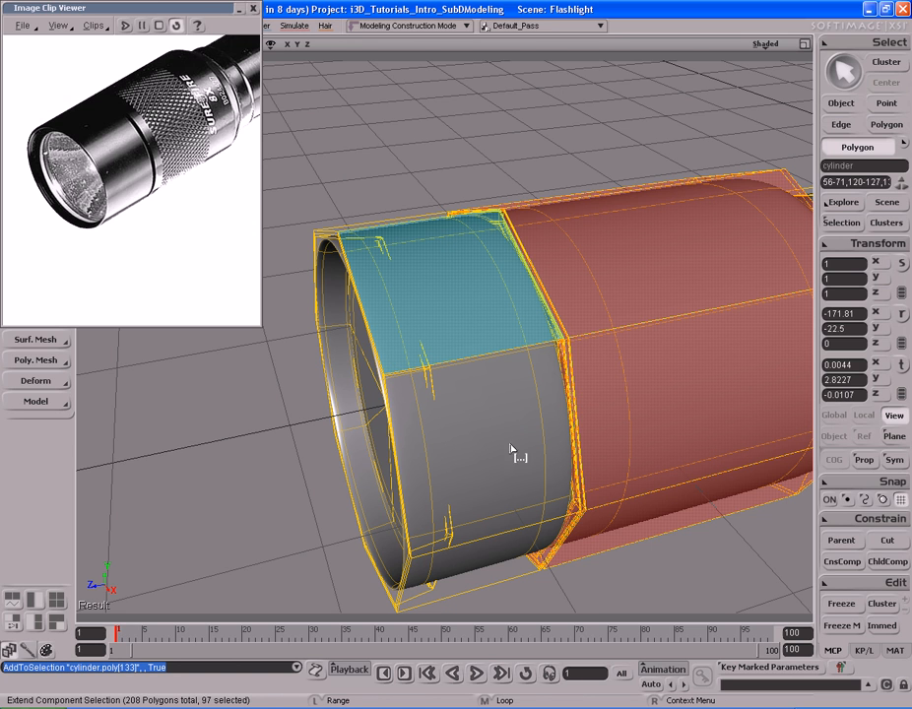
alt+shift+middle_click(511, 436)
key(s)
right_drag(507, 434, 443, 387)
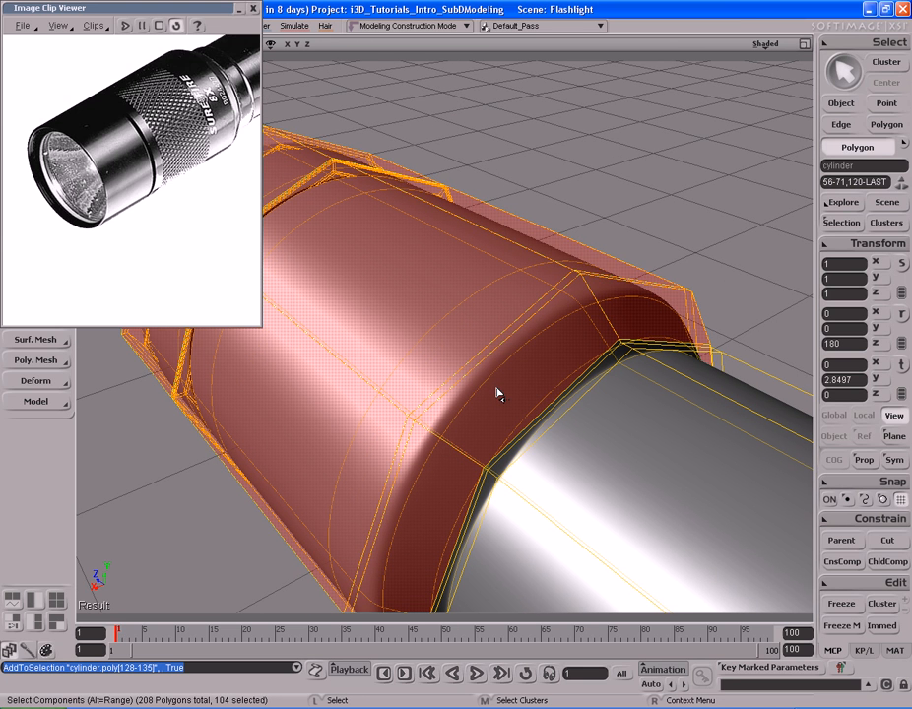
Add the full thin polygon ring where the head's bevel meets the barrel to the selection.
key(s)
right_drag(603, 400, 525, 392)
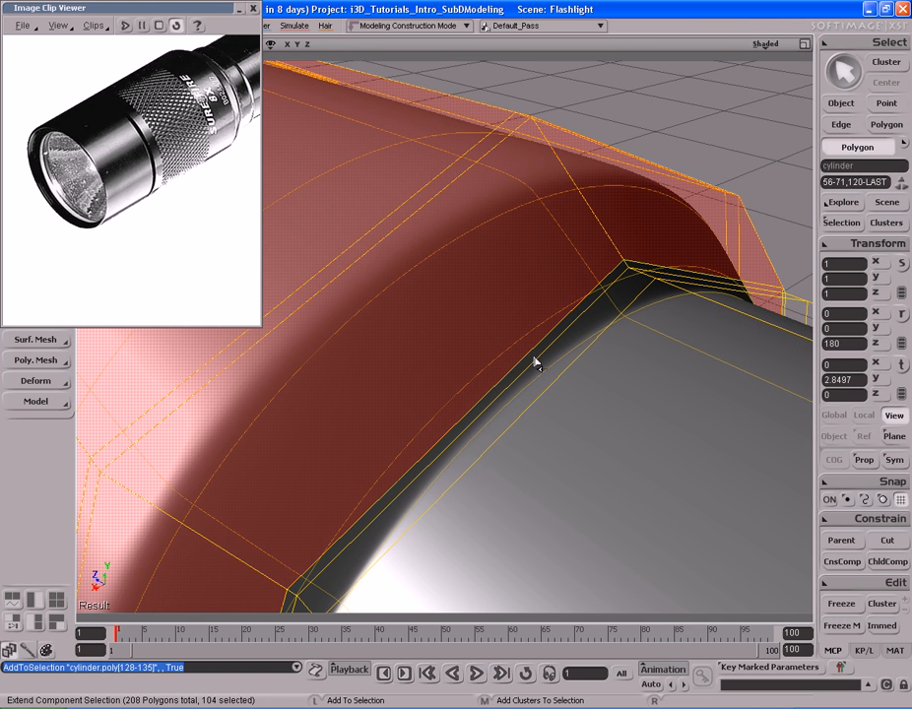
shift+click(536, 356)
key(s)
right_drag(636, 307, 592, 377)
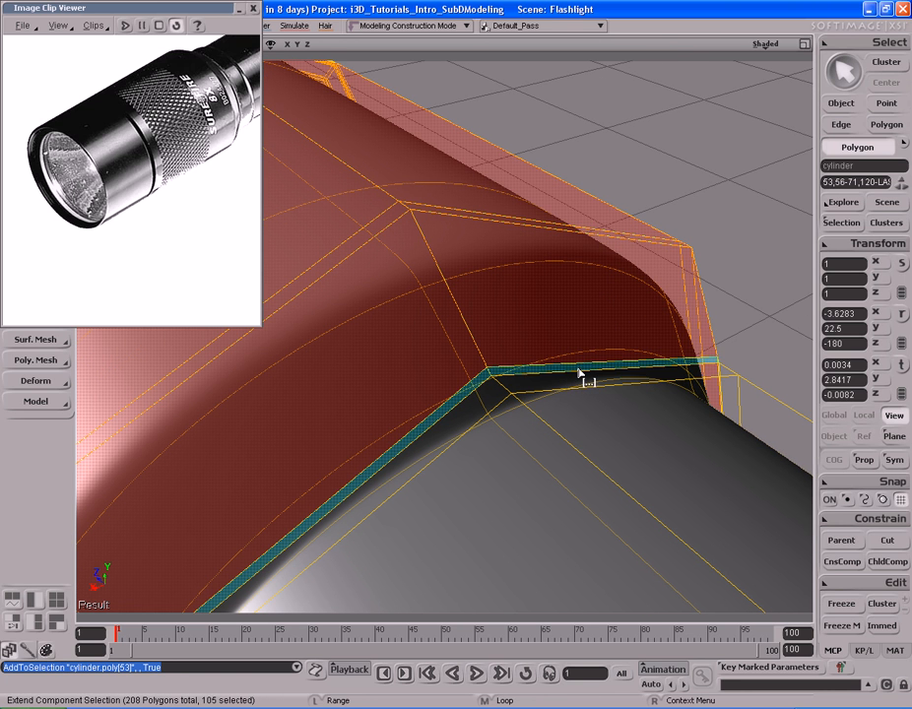
alt+shift+middle_click(578, 374)
key(s)
right_drag(517, 407, 536, 383)
middle_drag(535, 383, 513, 366)
right_drag(514, 366, 537, 404)
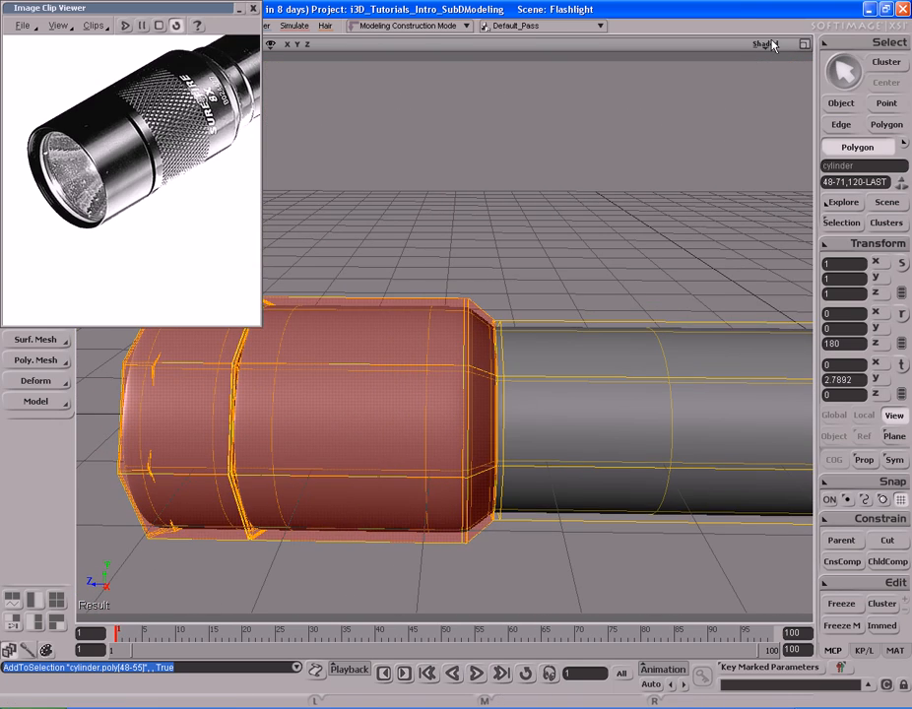
Switch the view to wireframe and add the remaining polygons around the head-to-barrel transition to the selection.
key(8)
key(y)
key(s)
right_drag(500, 425, 510, 420)
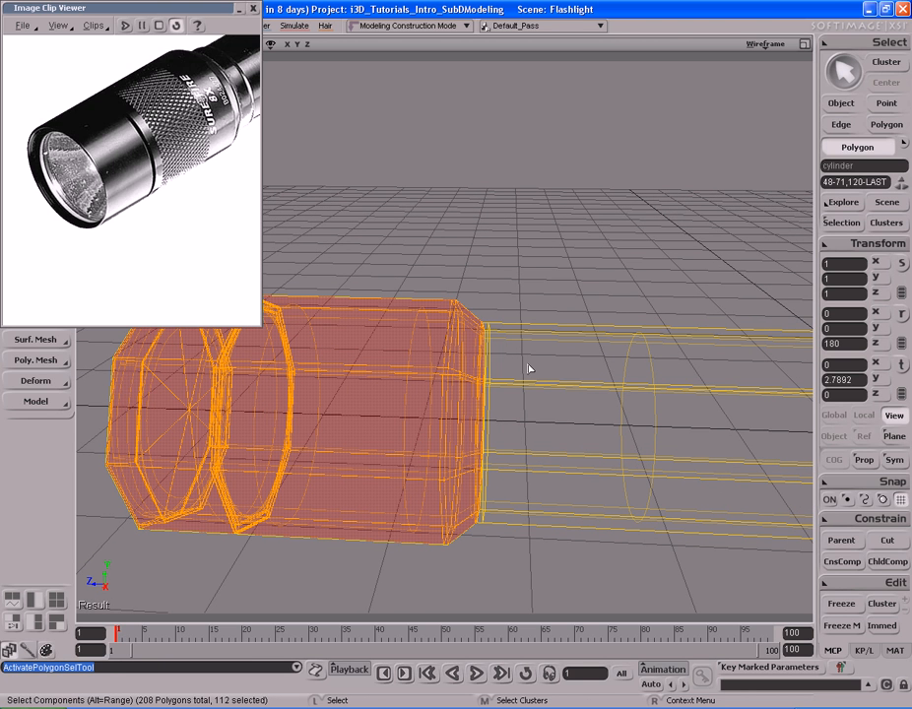
key(shift)
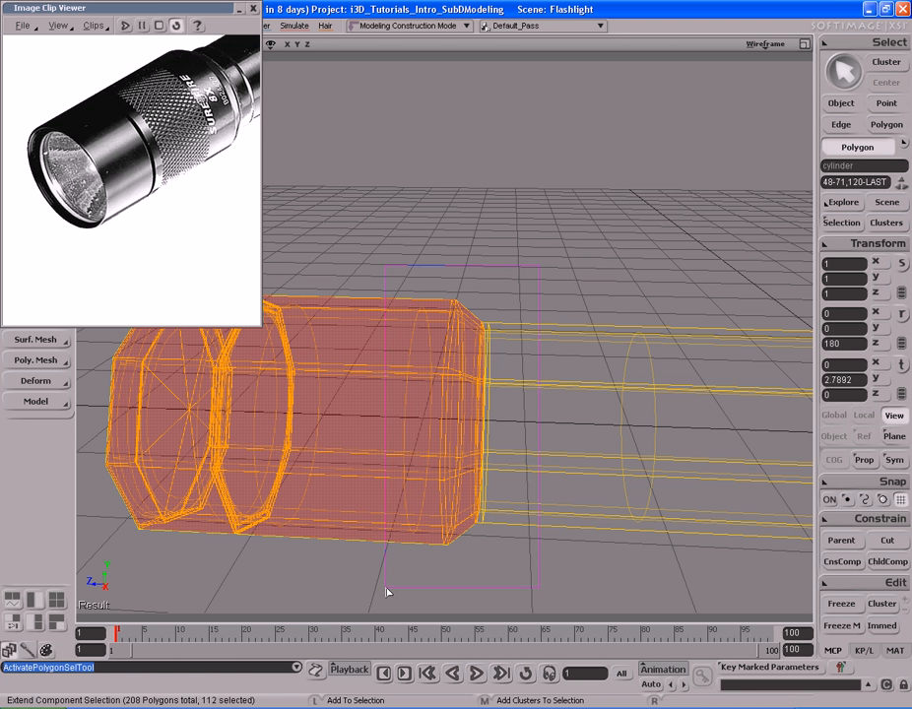
shift+drag(375, 589, 376, 591)
Return the view to shaded and inspect the extended polygon selection along the head and barrel transition.
key(s)
mouse_move(578, 428)
right_down()
mouse_move(472, 440)
mouse_move(462, 377)
right_up()
middle_click(765, 46)
key(s)
mouse_move(461, 377)
middle_down()
mouse_move(414, 380)
mouse_move(428, 385)
middle_up()
key(s)
drag(325, 414, 395, 421)
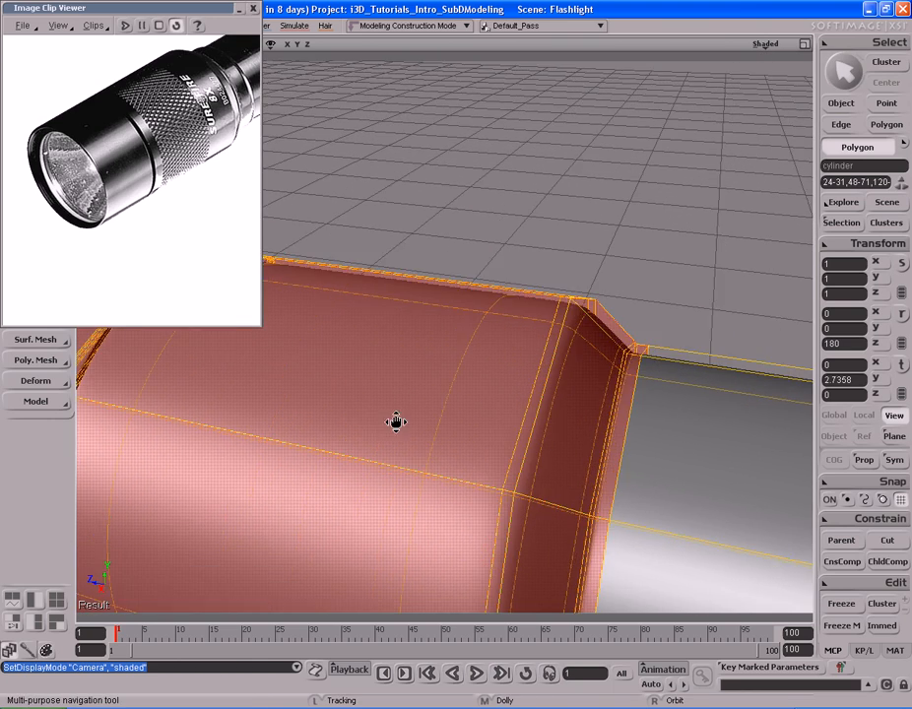
middle_drag(395, 421, 482, 422)
drag(483, 421, 481, 422)
right_drag(480, 421, 466, 404)
mouse_move(465, 405)
middle_down()
mouse_move(479, 399)
mouse_move(469, 405)
middle_up()
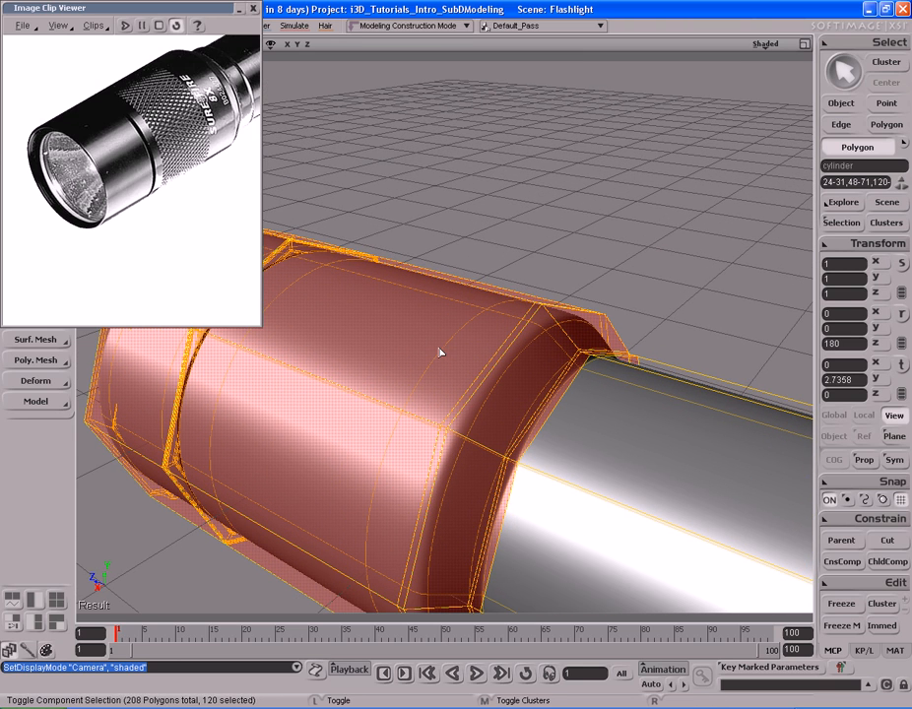
Extrude the selected head polygons and scale them outward in X and Y by about 1.06, leaving Z unscaled.
key(ctrl+d)
key(x)
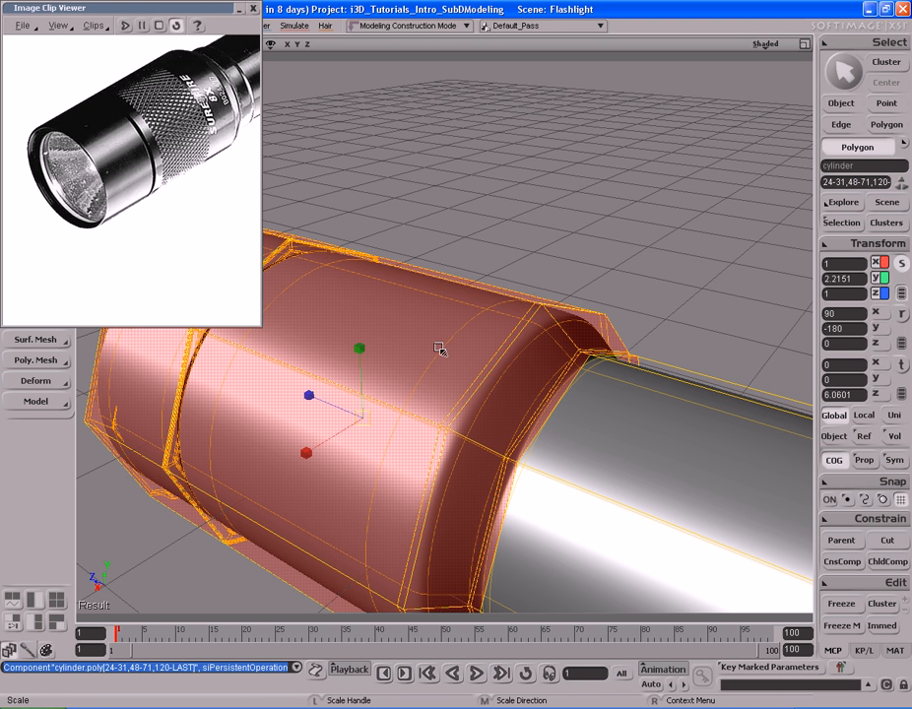
key(s)
right_drag(464, 393, 551, 401)
middle_drag(551, 401, 491, 405)
drag(490, 404, 490, 391)
key(x)
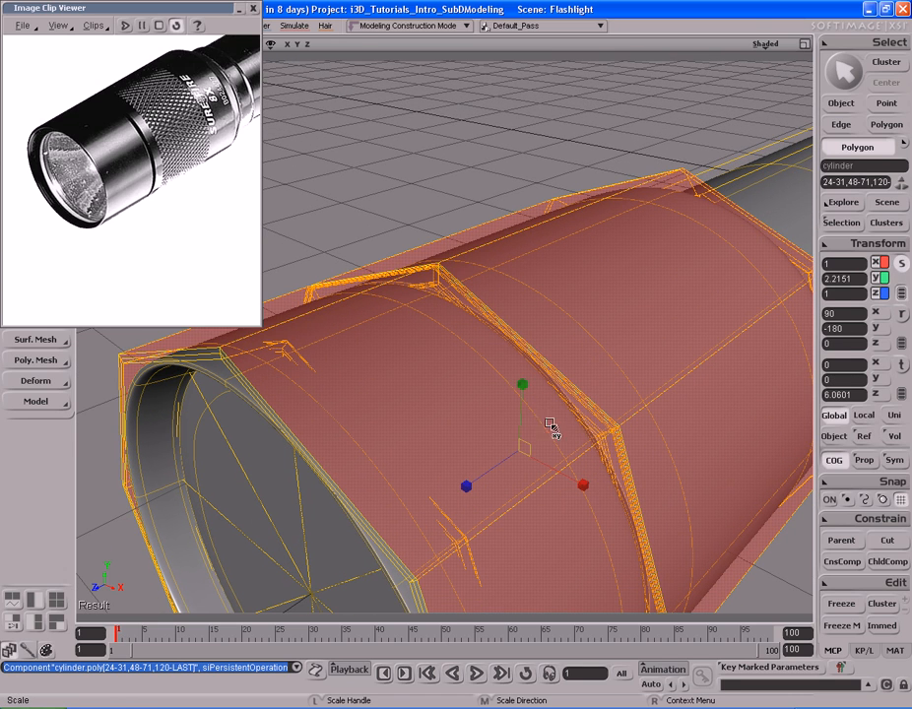
drag(574, 419, 581, 419)
key(s)
right_drag(630, 398, 586, 398)
right_drag(555, 398, 364, 445)
key(s)
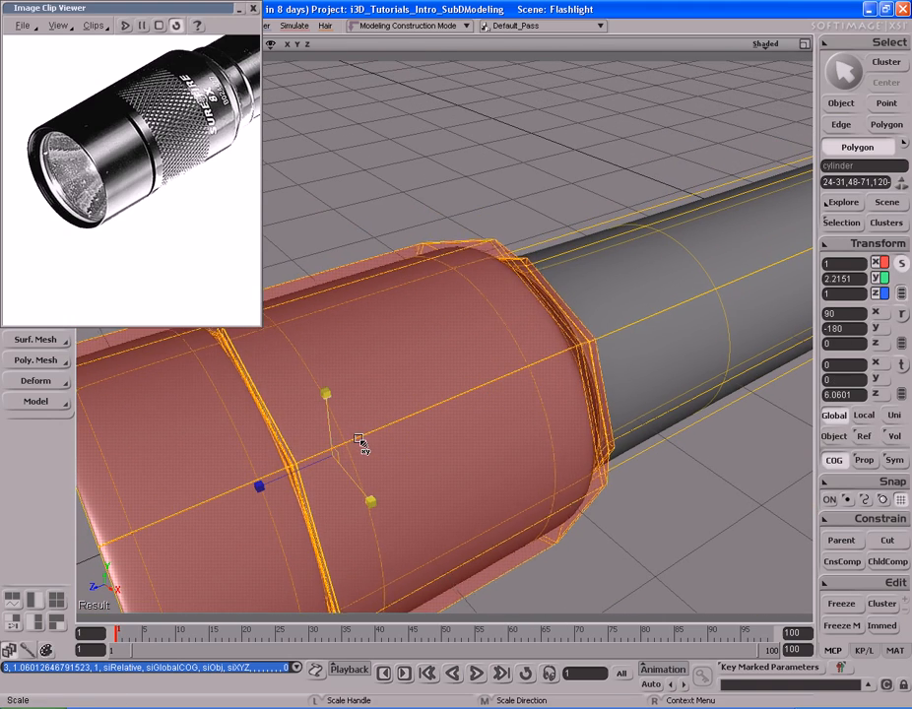
Select the complete ring of step-face polygons between the extruded head and the barrel.
key(s)
right_drag(489, 411, 436, 409)
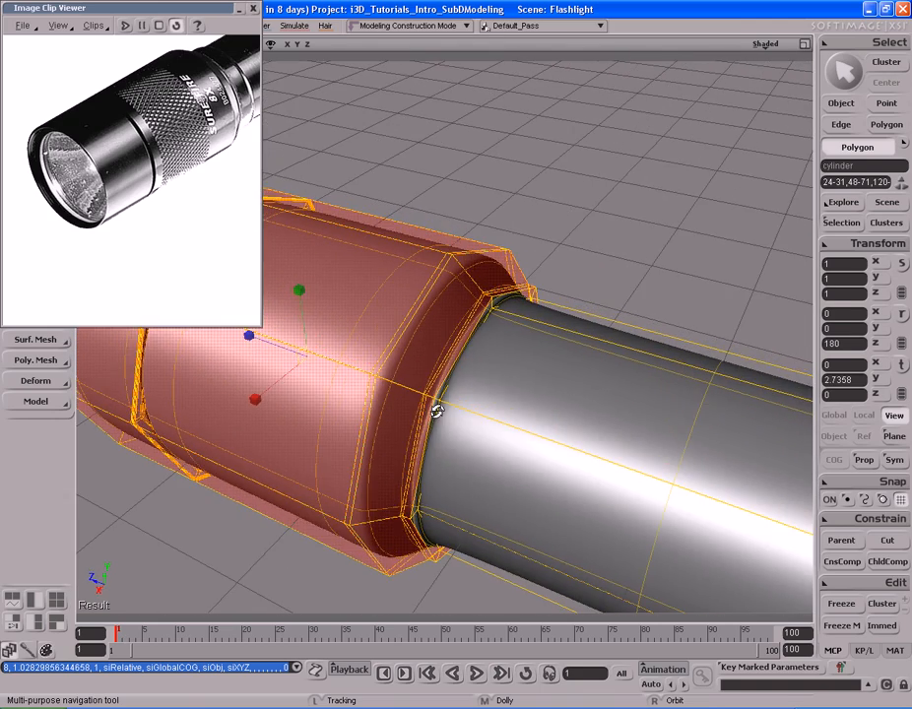
key(s)
middle_drag(542, 352, 477, 358)
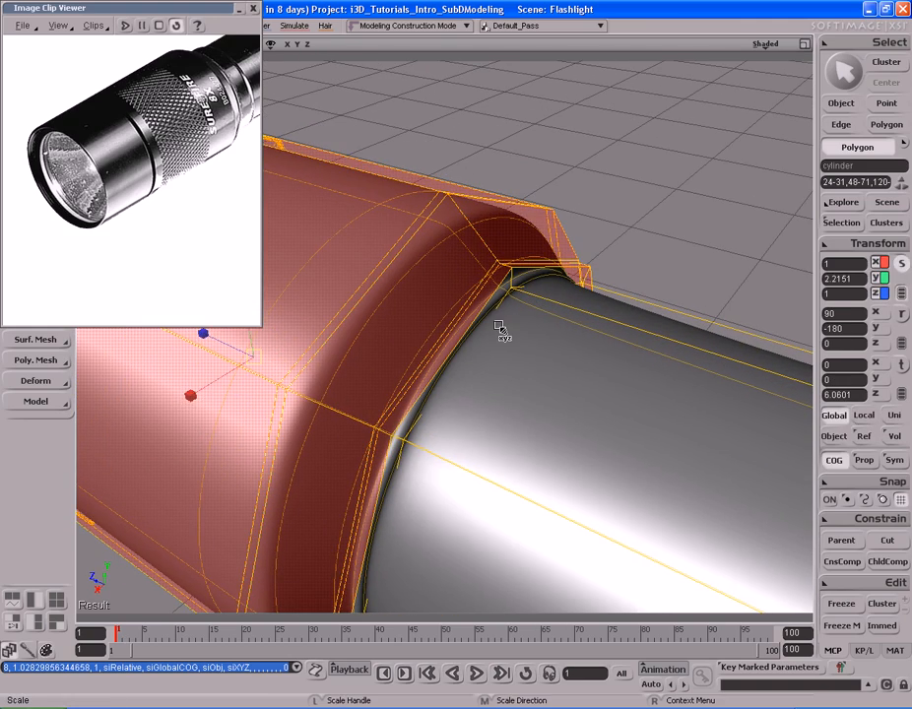
key(u)
key(s)
drag(532, 333, 505, 370)
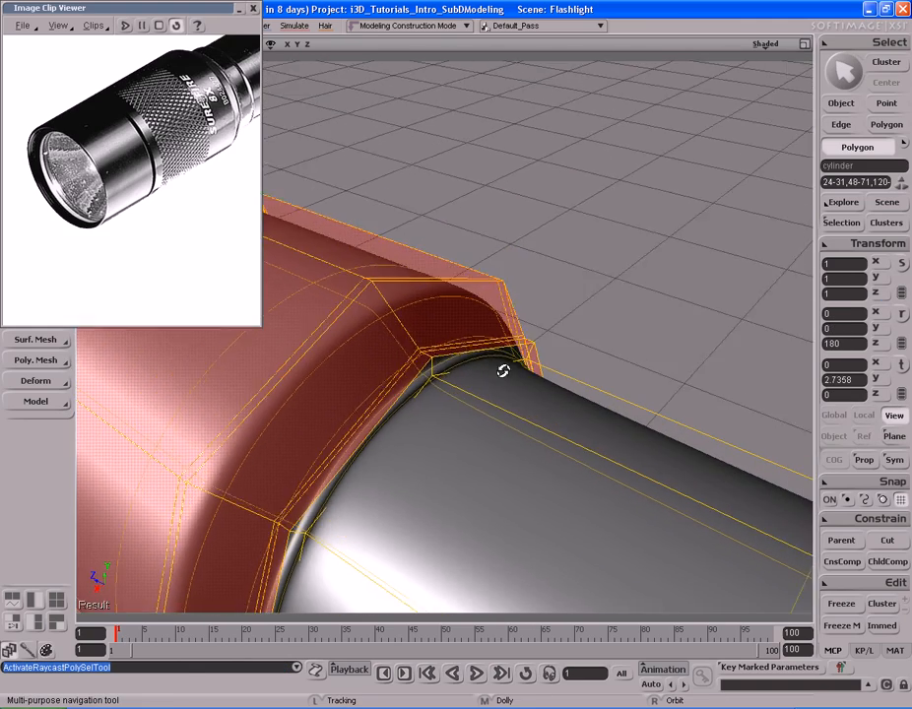
right_drag(505, 370, 431, 364)
middle_drag(431, 364, 404, 373)
click(428, 356)
key(s)
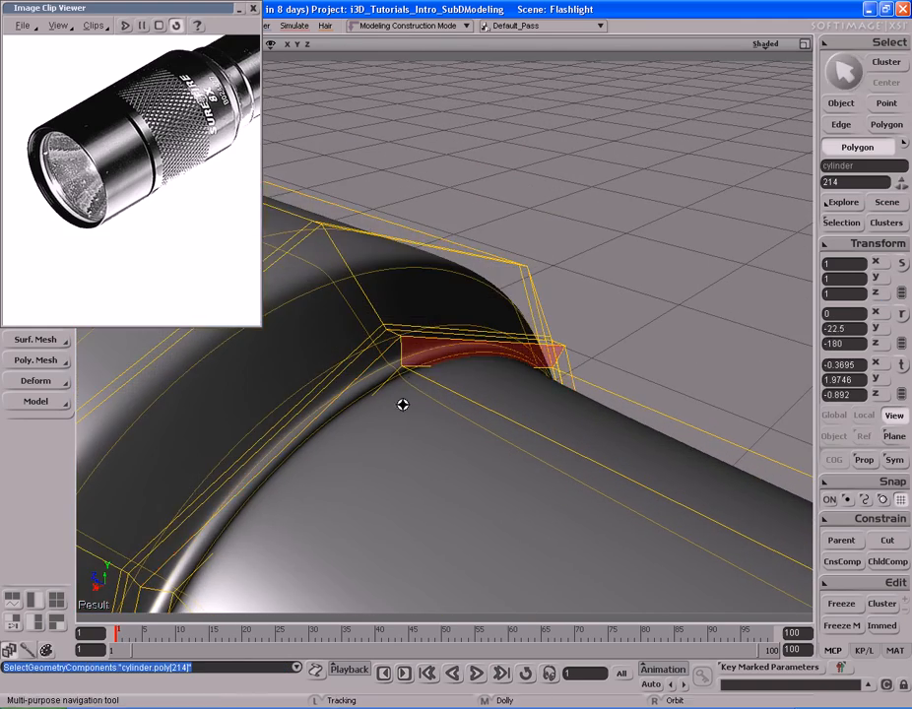
drag(411, 383, 425, 380)
alt+middle_click(429, 302)
Move the step-face ring along the flashlight's length, away from the head, to form a short collar around the barrel.
key(s)
right_drag(430, 303, 476, 394)
key(s)
drag(328, 467, 363, 469)
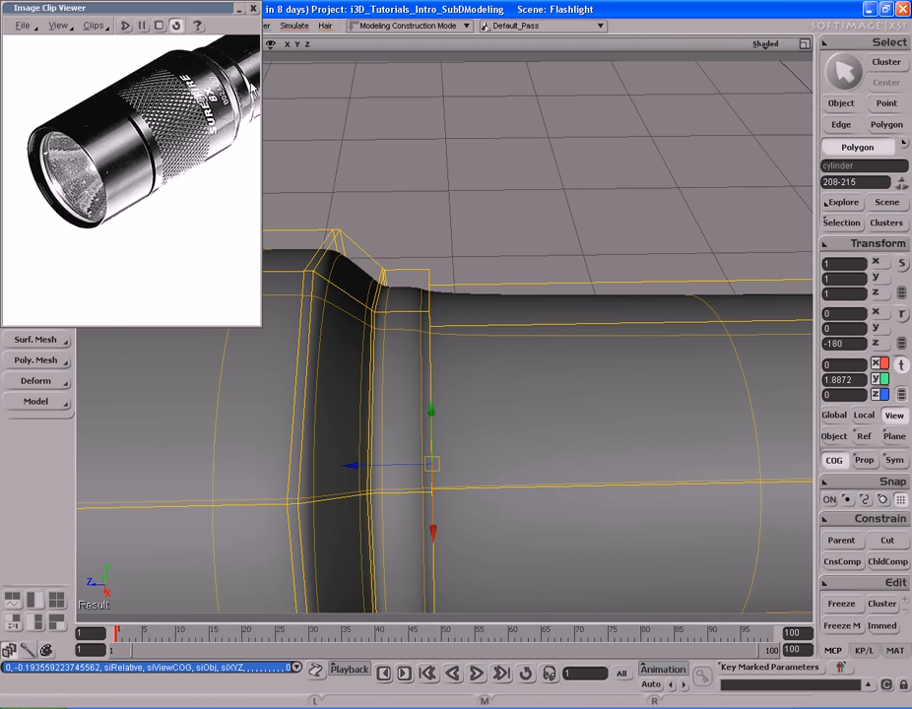
drag(390, 473, 396, 473)
key(s)
right_drag(555, 427, 474, 403)
Select the barrel's ring of lengthwise edges and split them at a ratio of 99.361 to add a loop beside the collar.
key(space)
right_drag(557, 439, 611, 436)
key(e)
right_drag(486, 406, 586, 405)
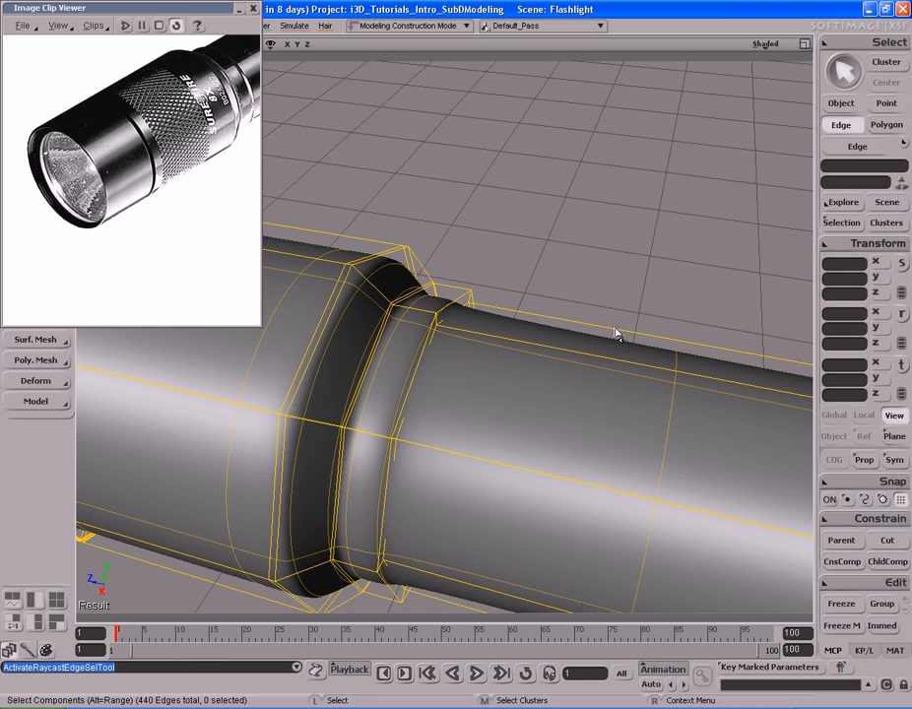
alt+middle_click(579, 492)
right_drag(579, 492, 547, 441)
right_click(541, 387)
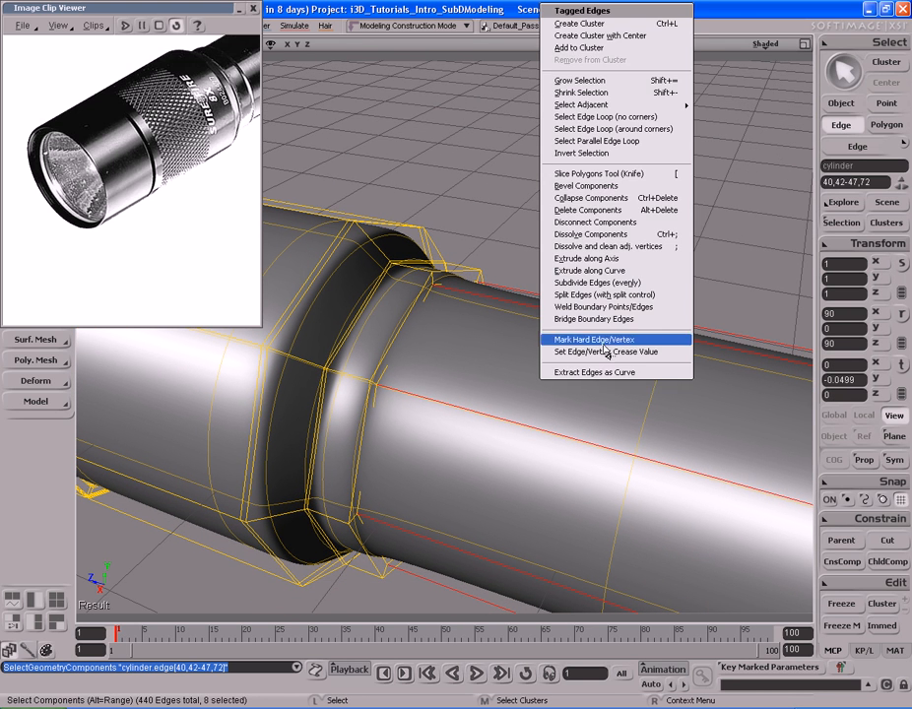
click(619, 296)
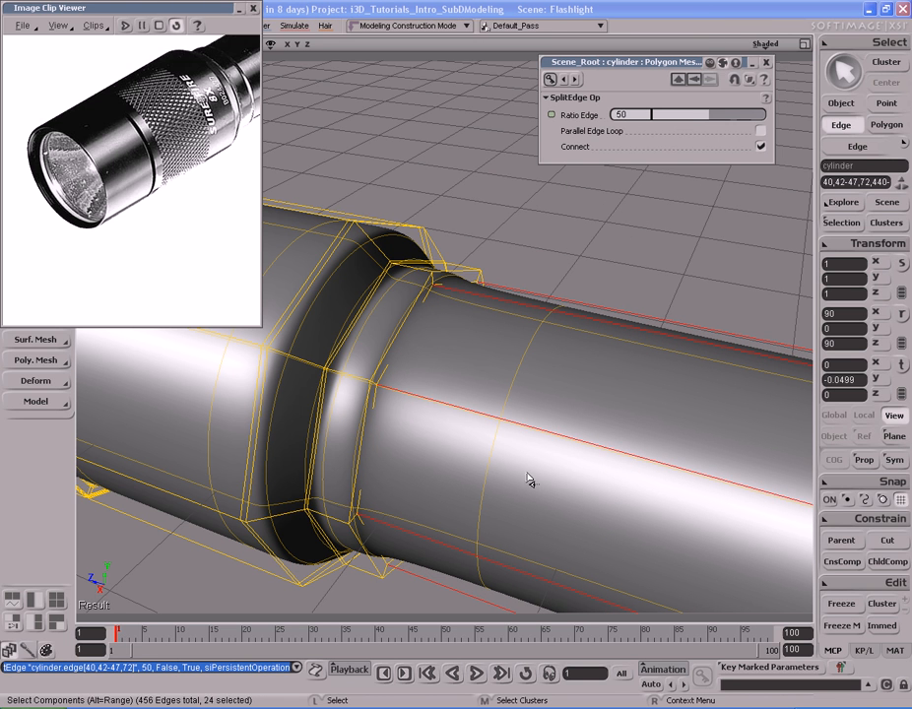
drag(681, 119, 766, 119)
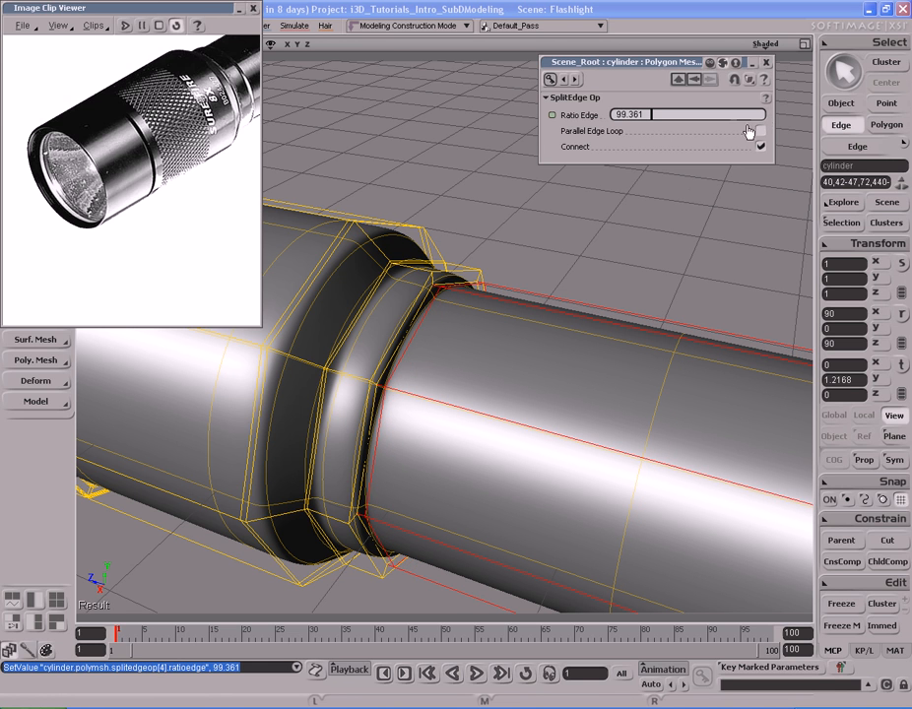
click(766, 62)
Select the ring of short lengthwise edges across the collar and split them at a ratio of 4.412, next to the head.
key(s)
right_drag(407, 397, 528, 349)
key(s)
click(474, 383)
key(s)
alt+middle_click(519, 287)
key(s)
right_drag(519, 288, 485, 336)
right_click(484, 336)
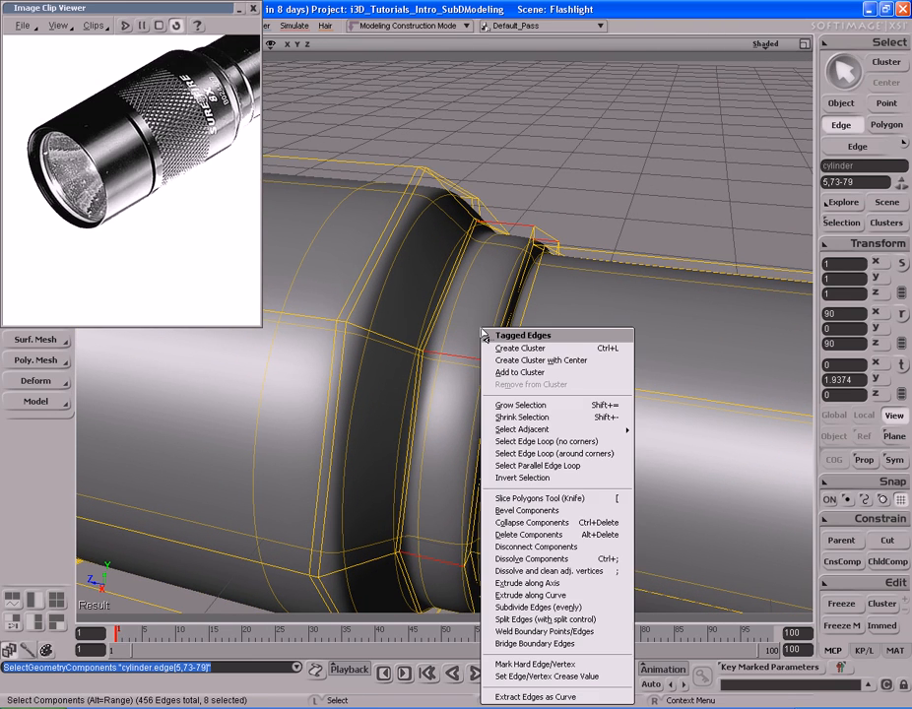
click(528, 621)
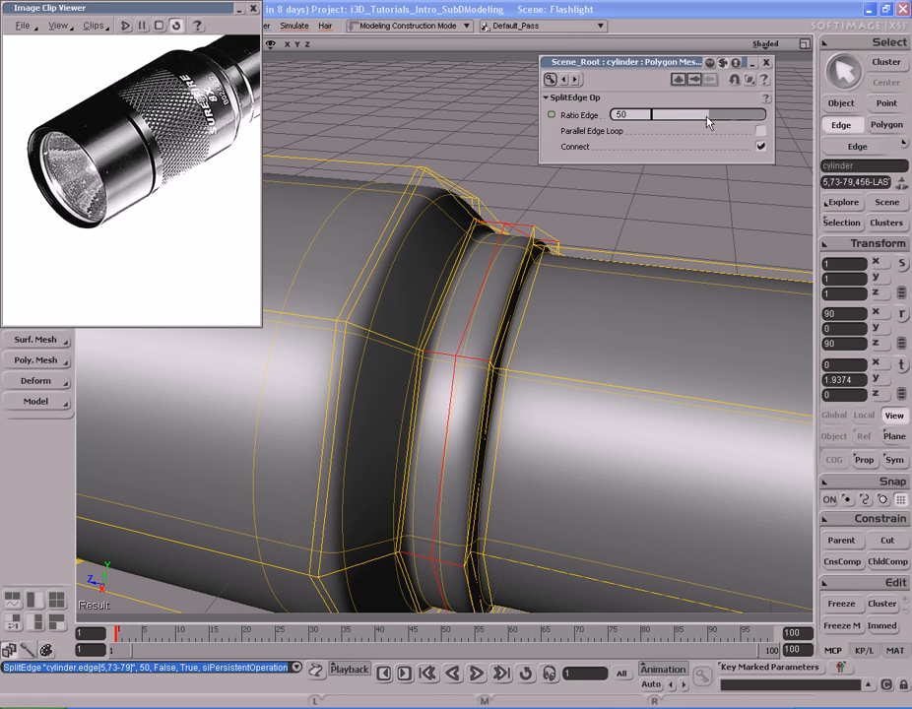
drag(693, 123, 659, 121)
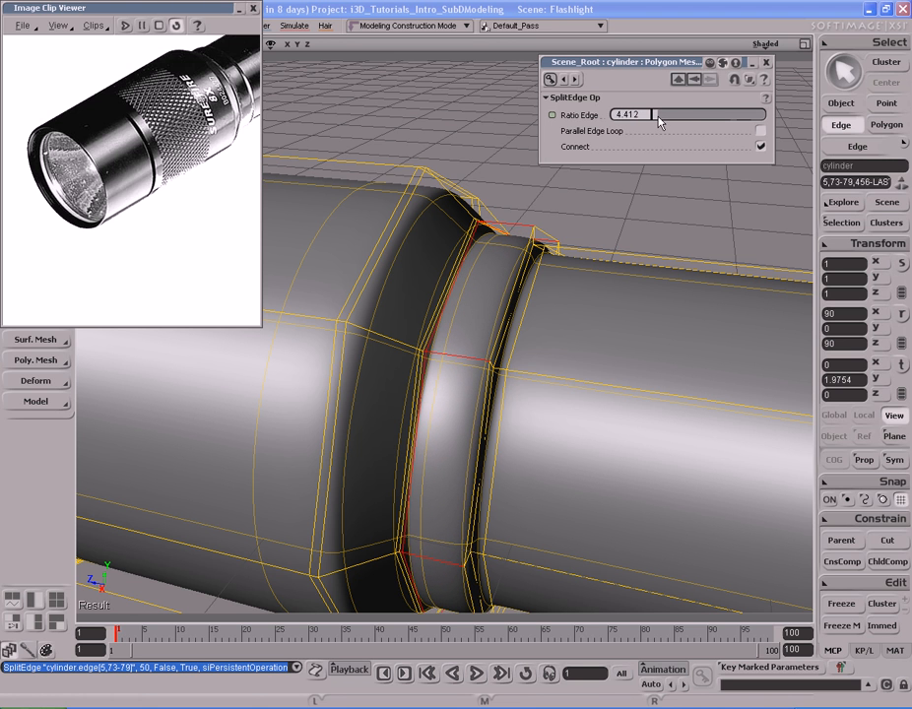
click(763, 63)
Select the collar's remaining lengthwise edges and split them at a ratio of 5.04 to sharpen the rim on the barrel side.
key(s)
right_drag(462, 405, 466, 369)
middle_drag(529, 378, 436, 374)
drag(465, 373, 490, 261)
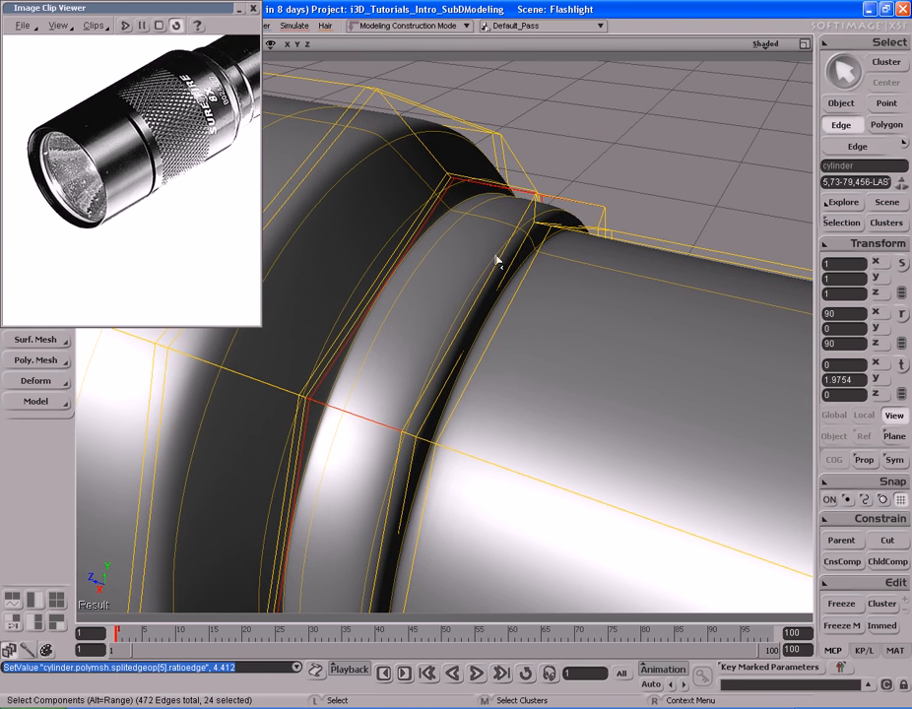
drag(414, 451, 439, 422)
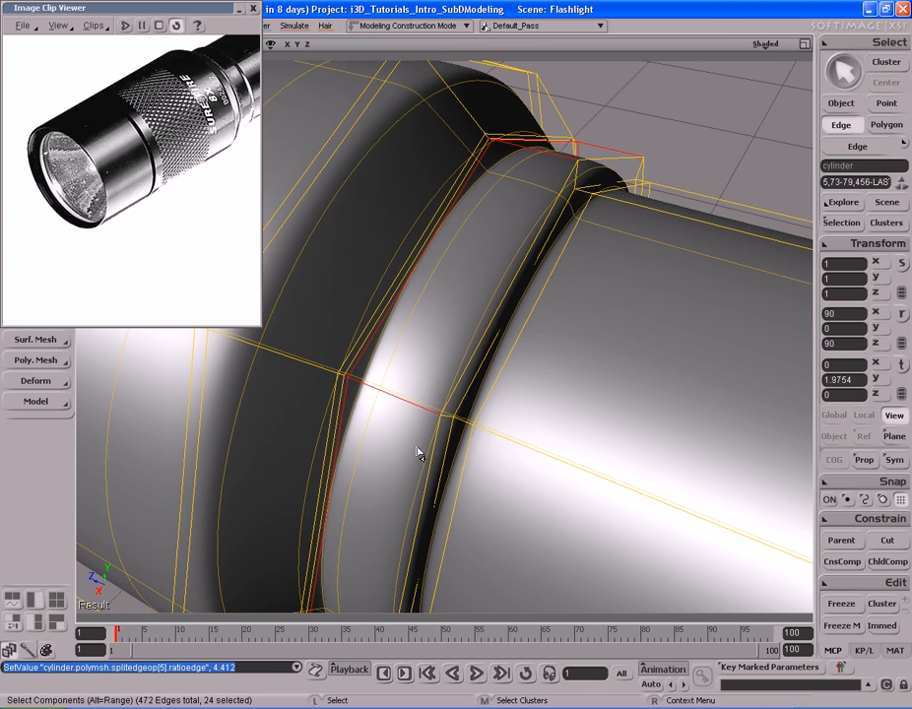
click(416, 410)
key(s)
right_drag(461, 319, 433, 417)
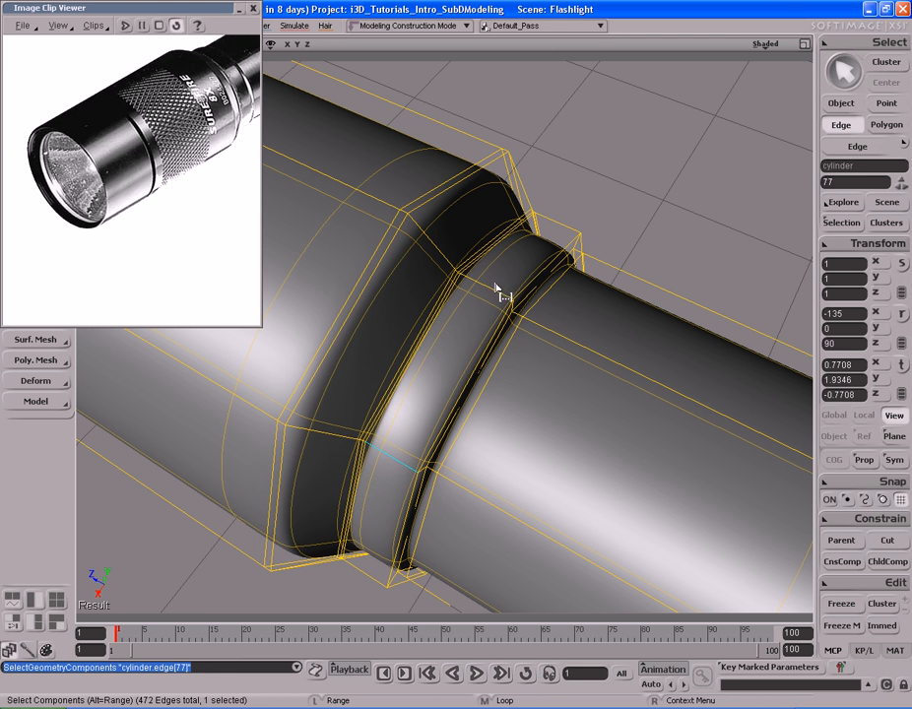
right_click(473, 390)
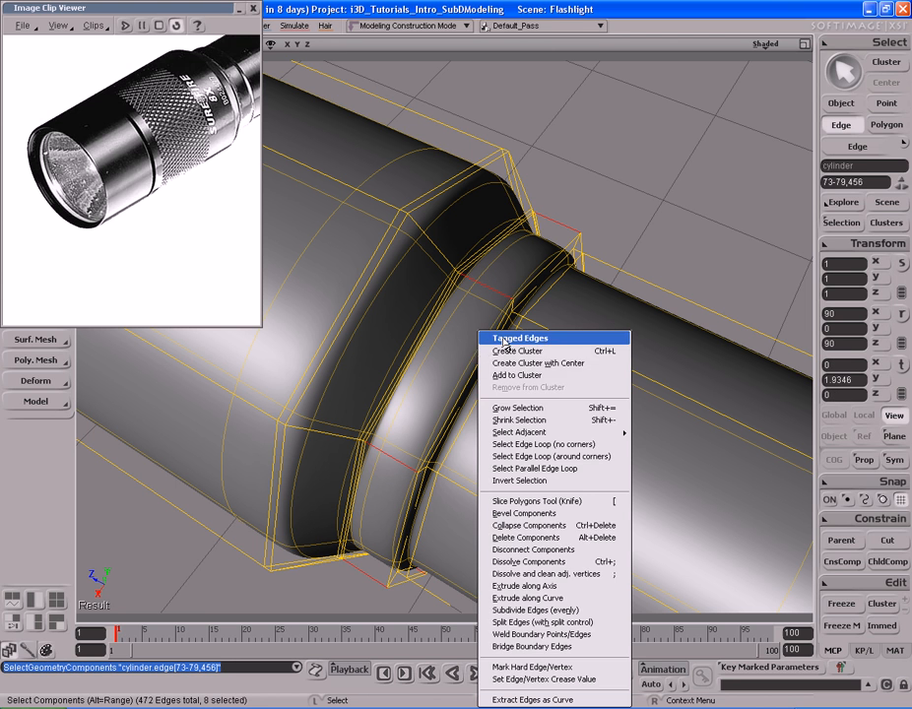
click(554, 624)
key(s)
middle_drag(496, 322, 463, 418)
right_drag(464, 418, 489, 395)
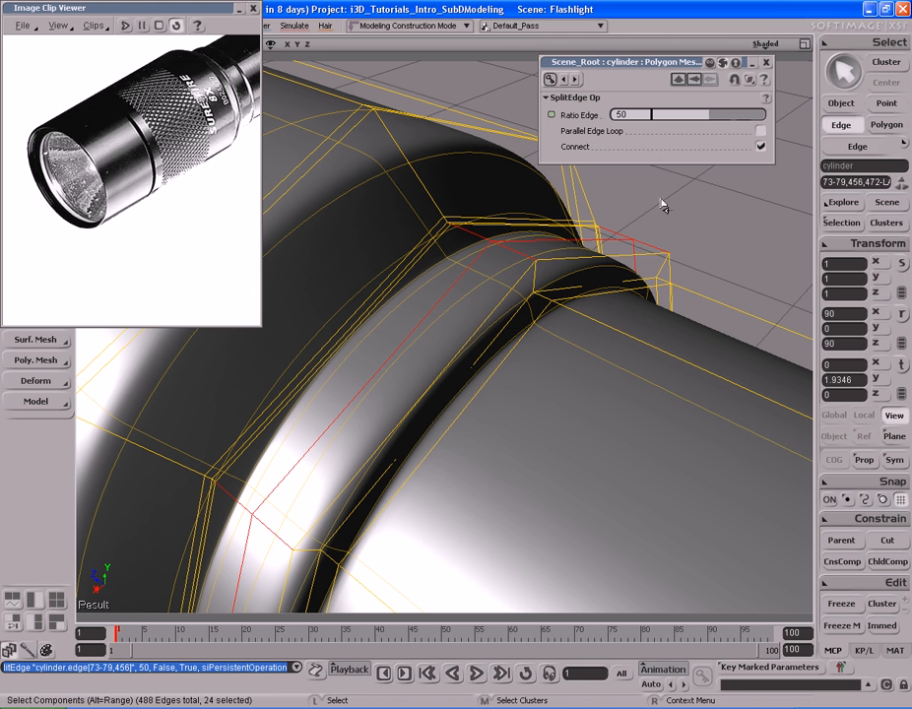
drag(713, 120, 659, 120)
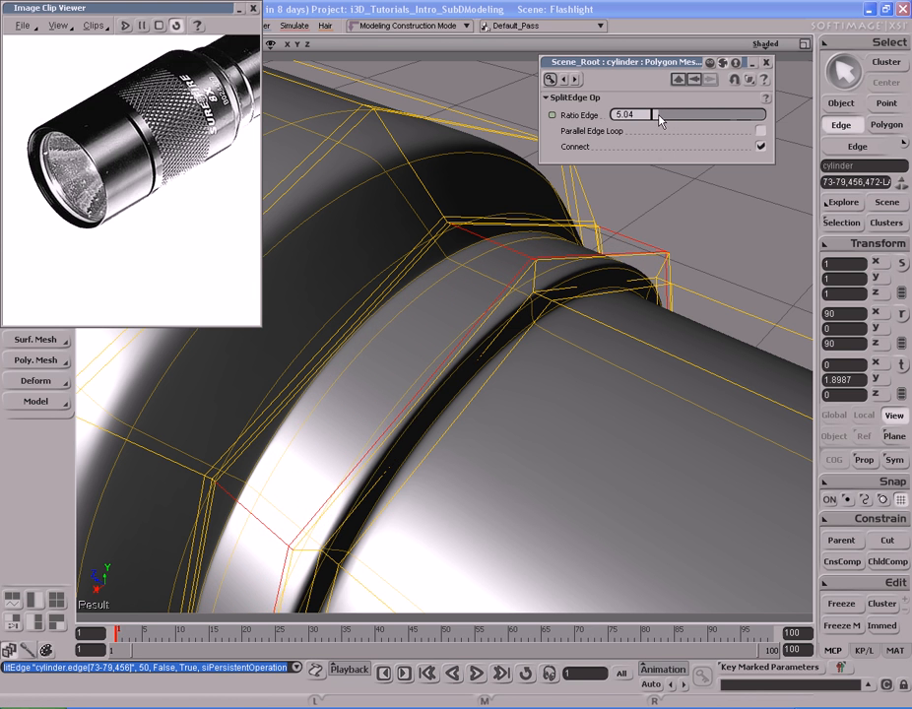
click(765, 64)
Deselect the mesh and examine the smooth shape of the head, groove and collar without the wire cage.
mouse_move(566, 246)
right_down()
mouse_move(559, 258)
mouse_move(584, 261)
mouse_move(572, 263)
mouse_move(576, 252)
right_up()
middle_drag(576, 252, 891, 247)
right_drag(579, 234, 553, 236)
key(space)
key(shift+h)
click(554, 235)
middle_drag(553, 235, 590, 275)
right_drag(591, 276, 616, 265)
middle_drag(529, 256, 470, 267)
key(s)
drag(391, 433, 400, 381)
middle_drag(399, 381, 409, 374)
drag(410, 374, 414, 383)
key(space)
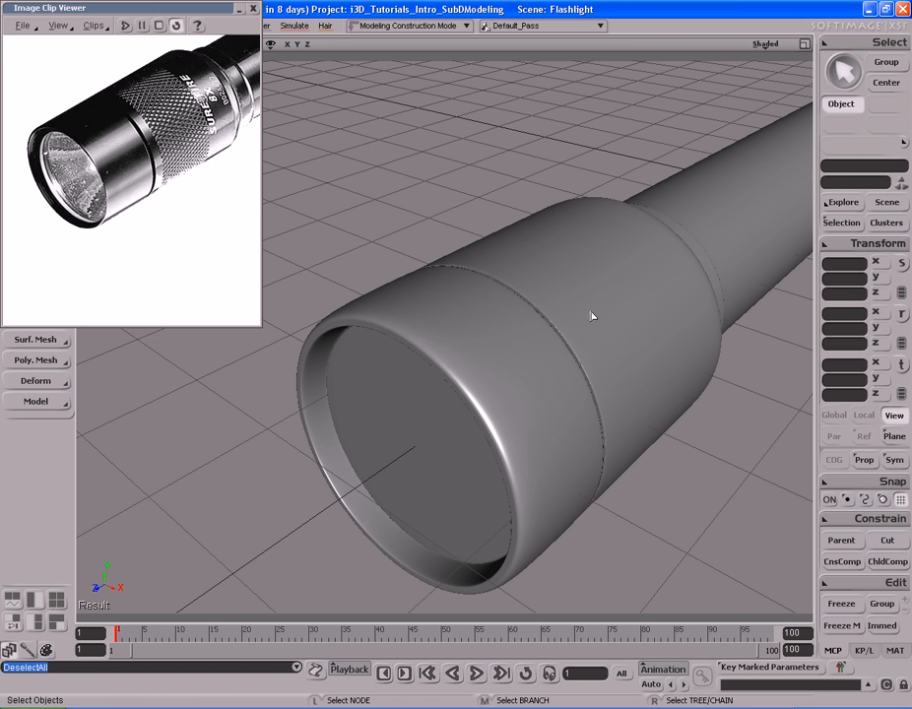
key(s)
middle_drag(532, 344, 580, 324)
right_drag(580, 324, 552, 340)
Reselect the flashlight and split the lengthwise edges of the head's front section at a ratio of 1.268, near the front rim.
click(514, 337)
key(shift+h)
key(s)
middle_drag(552, 341, 433, 357)
drag(434, 356, 408, 317)
right_drag(408, 317, 457, 357)
key(e)
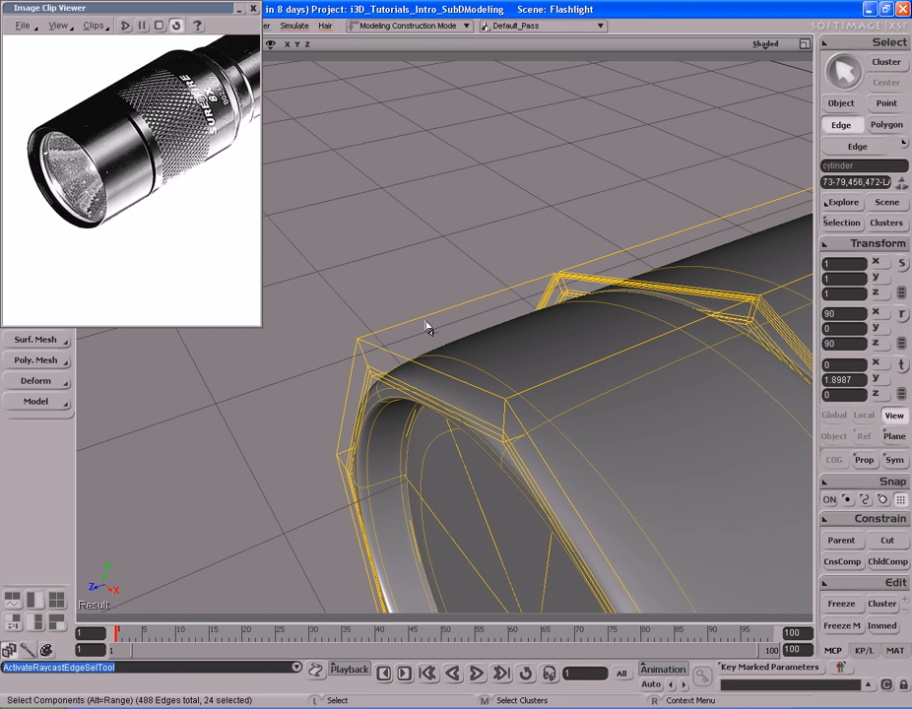
key(s)
drag(522, 344, 456, 325)
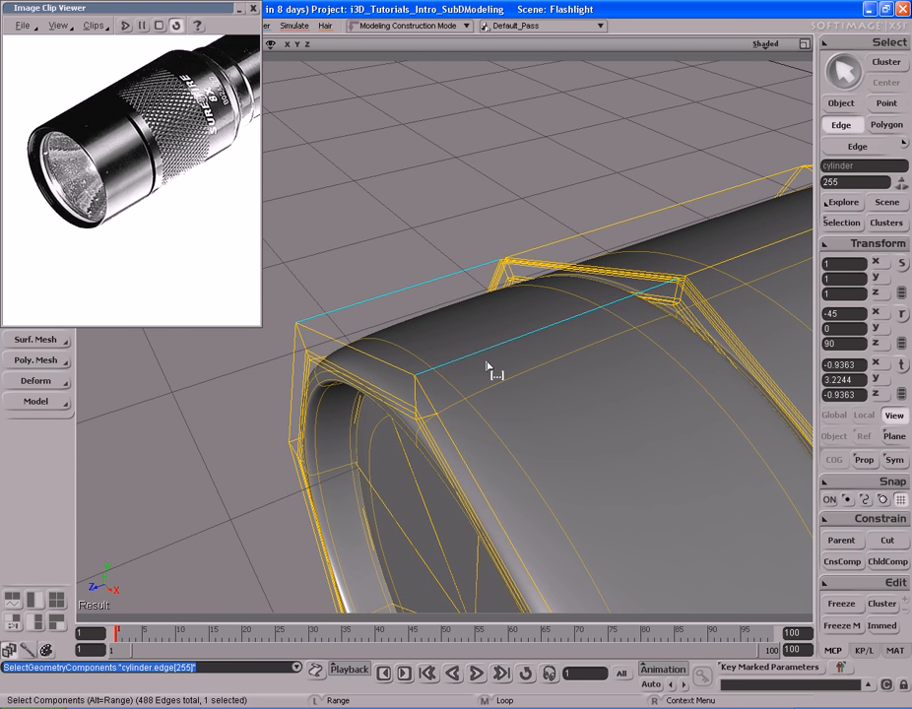
alt+middle_click(486, 366)
key(s)
middle_drag(573, 401, 666, 398)
key(s)
middle_drag(426, 325, 498, 367)
right_click(509, 354)
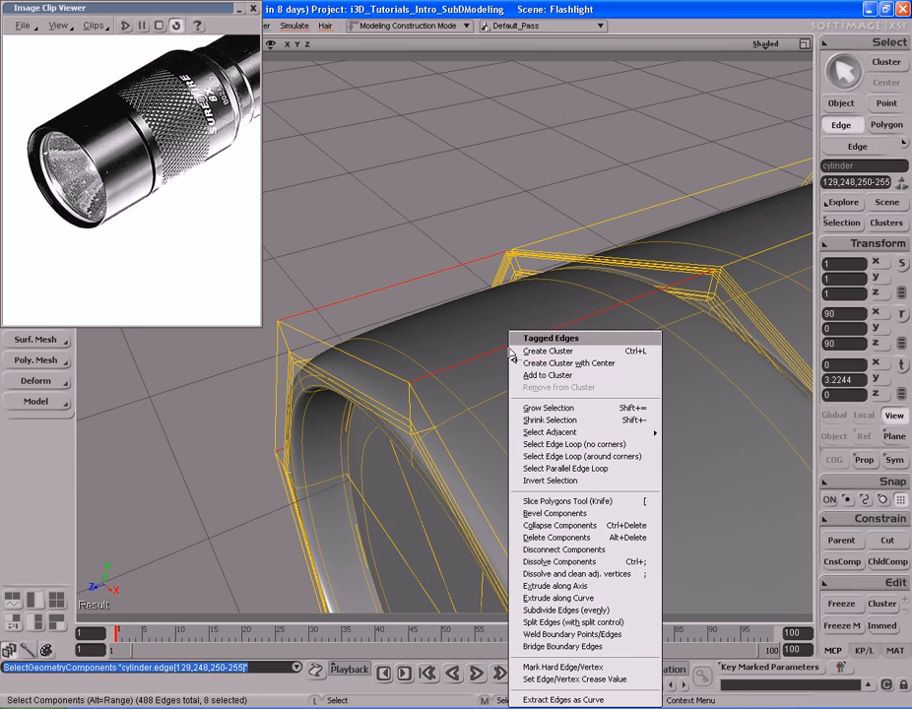
click(571, 564)
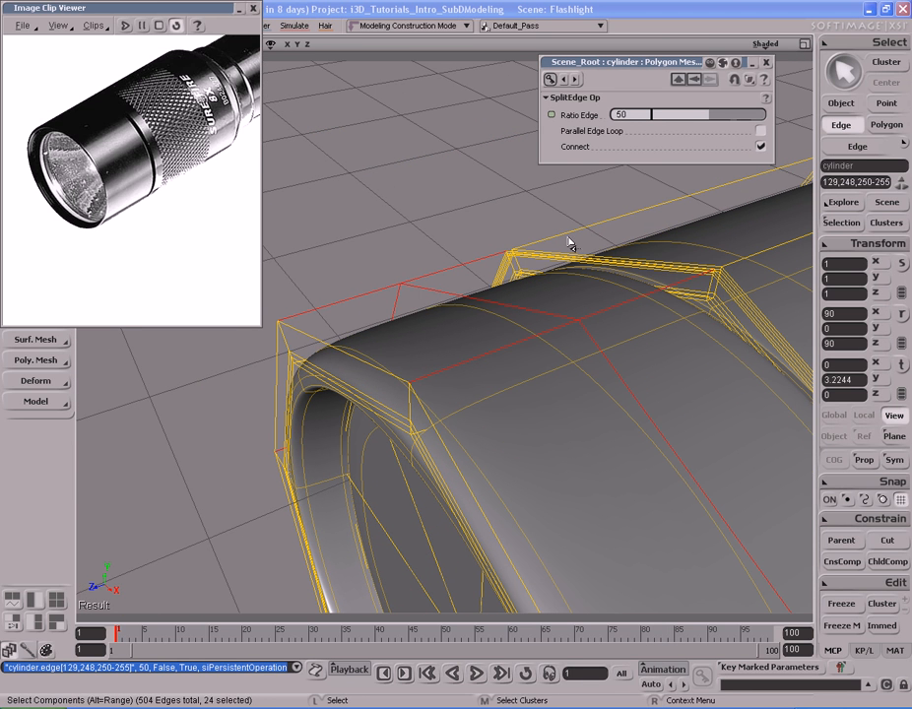
drag(683, 117, 657, 117)
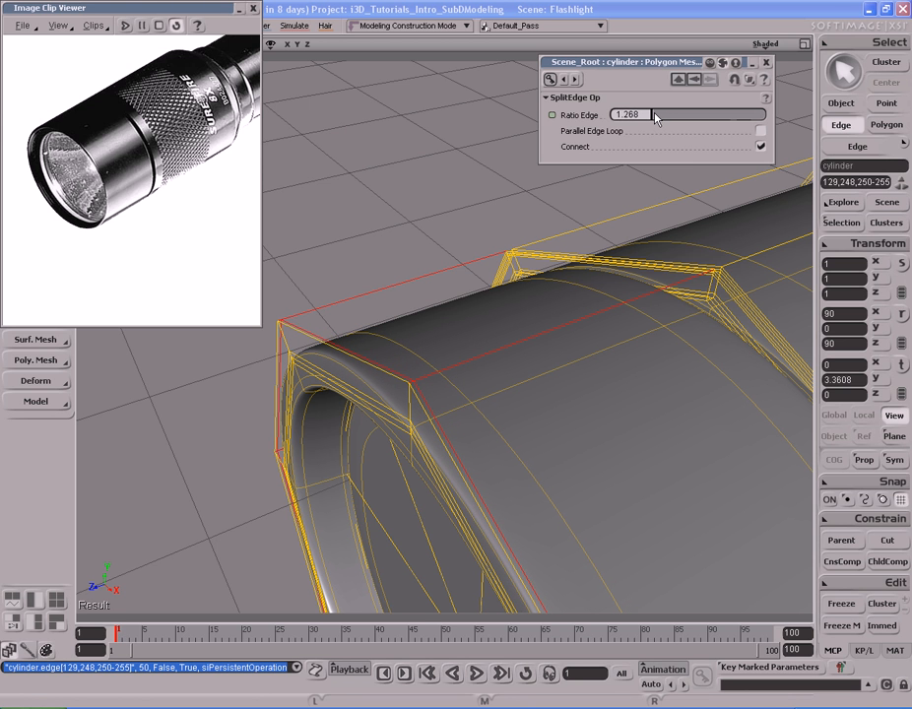
Clear the edge selection and look over the entire flashlight.
key(s)
right_drag(468, 374, 431, 398)
key(s)
middle_drag(228, 444, 554, 426)
click(585, 425)
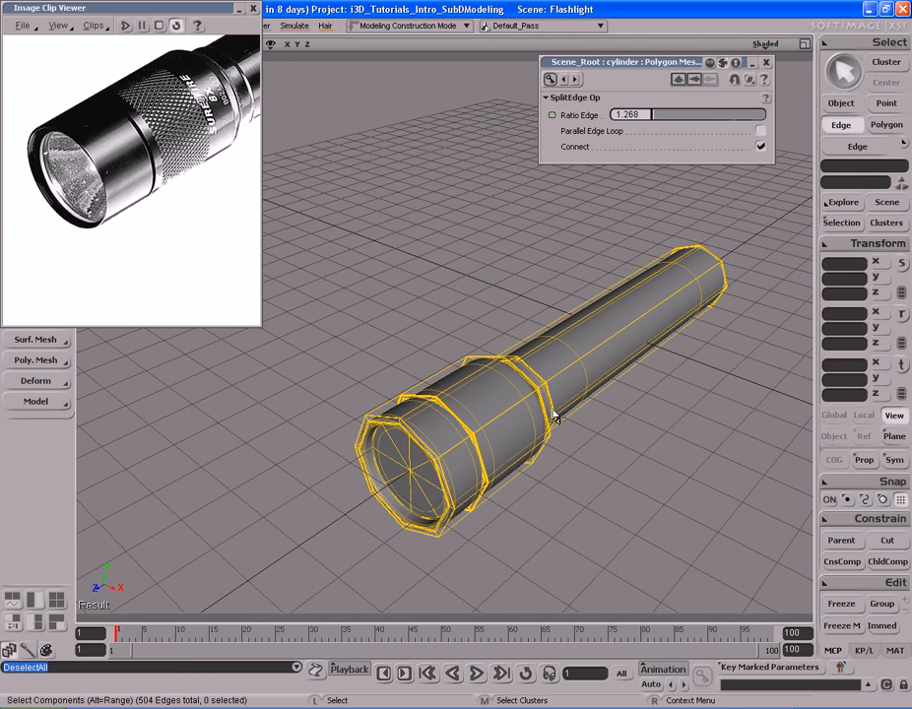
Deselect the mesh in object mode and preview a render region around the entire flashlight, hiding the region once viewed.
key(shift+h)
key(space)
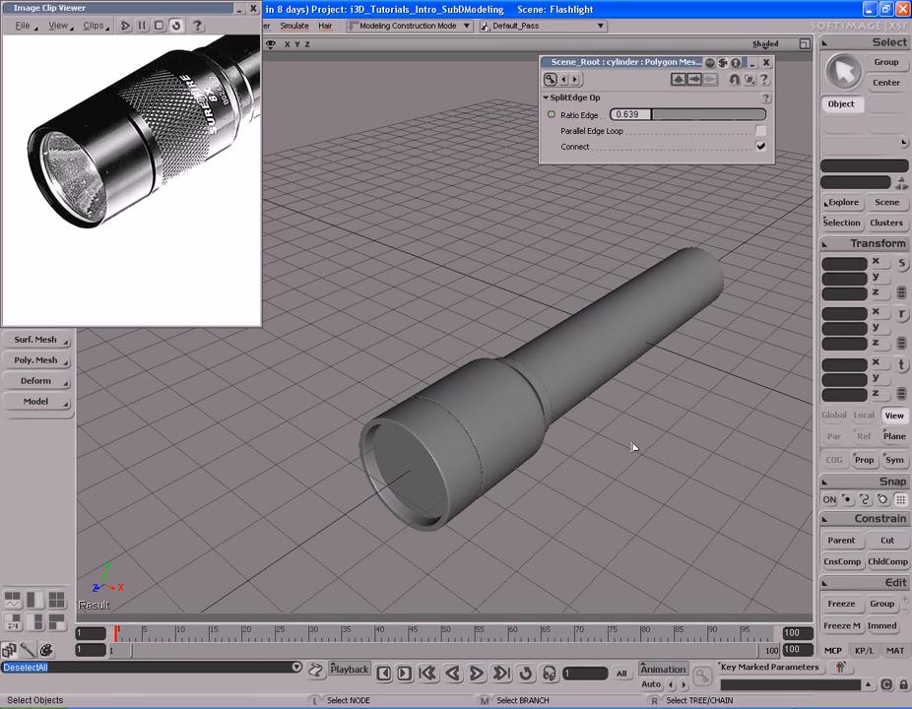
drag(521, 374, 469, 374)
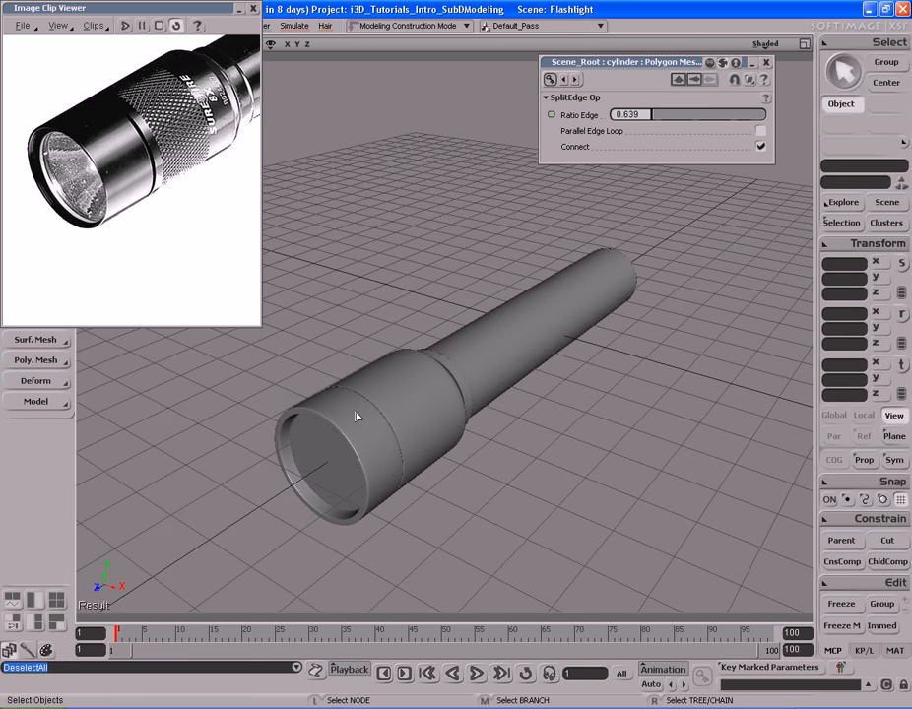
drag(439, 415, 649, 546)
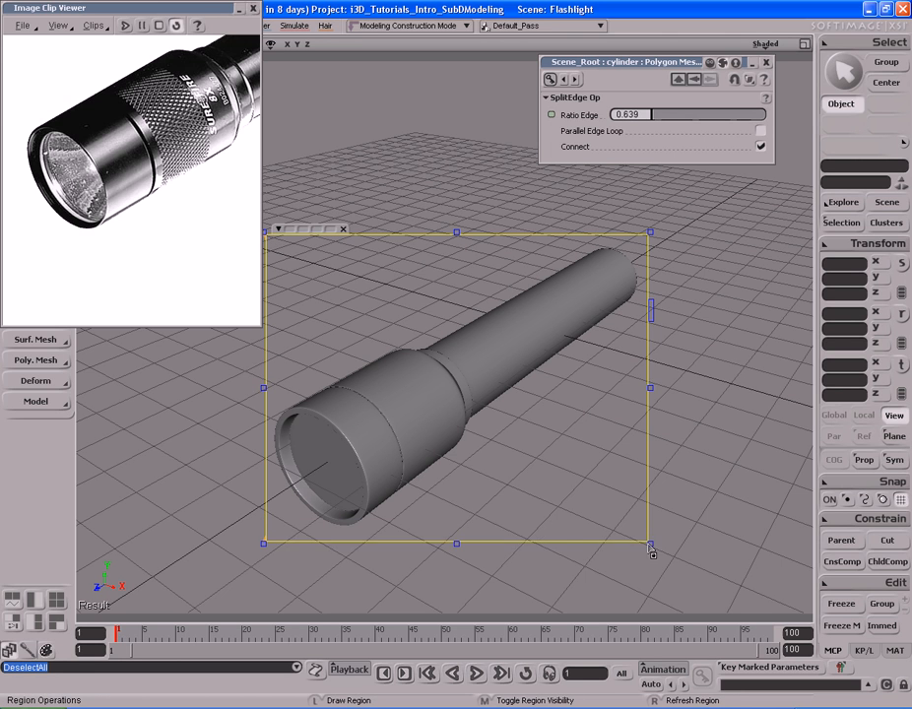
middle_click(694, 328)
key(s)
right_drag(651, 321, 575, 311)
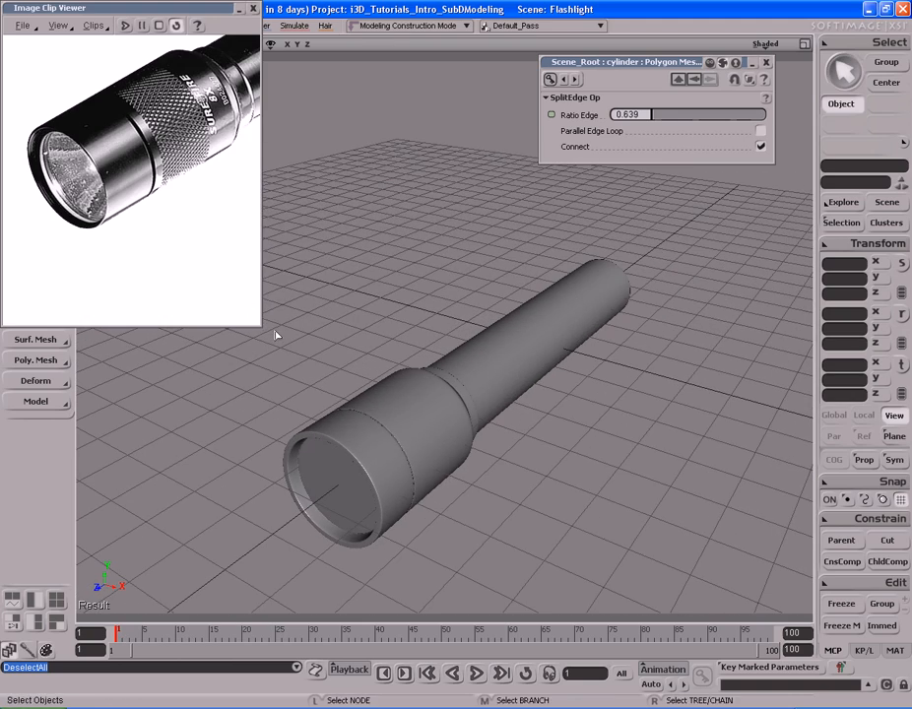
Enlarge the reference image to compare the whole flashlight with the model, and close the image viewer.
drag(263, 330, 529, 482)
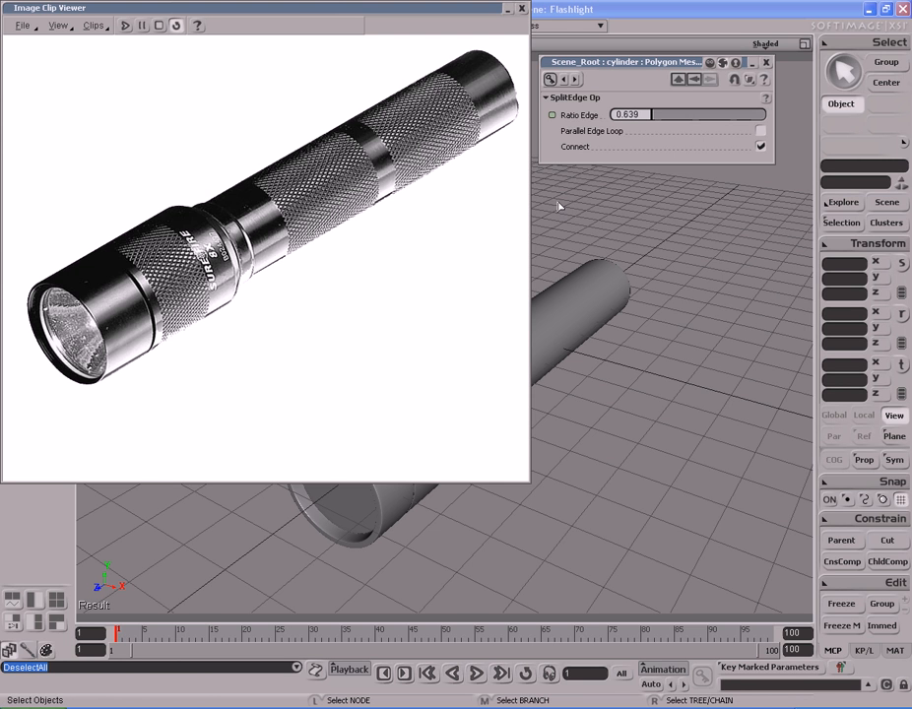
click(523, 10)
key(s)
right_drag(515, 214, 520, 284)
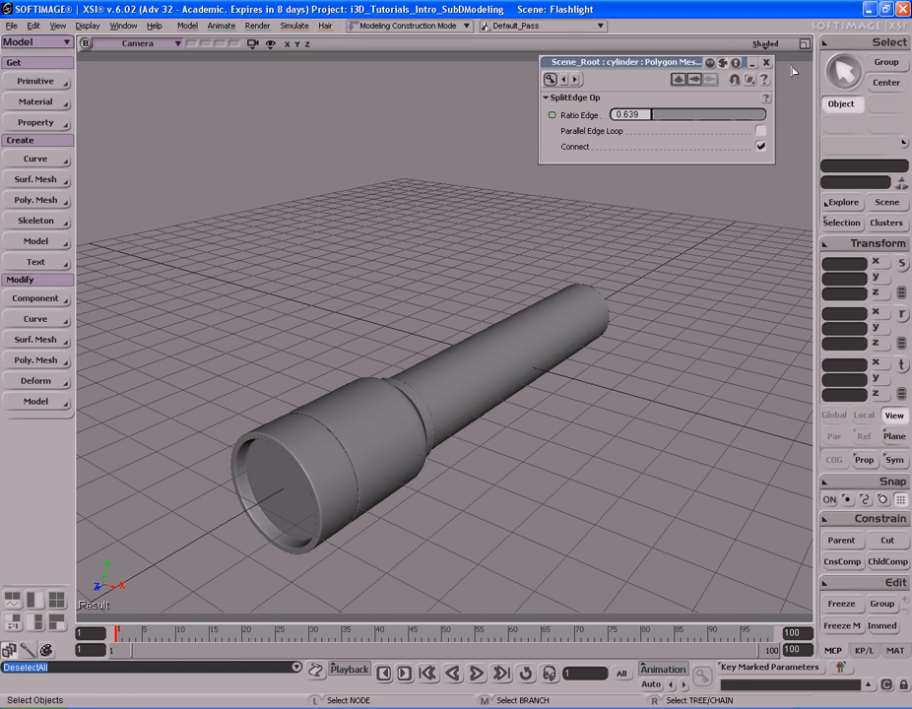
Close the split-edge properties and save the Flashlight scene.
click(766, 63)
key(ctrl+s)
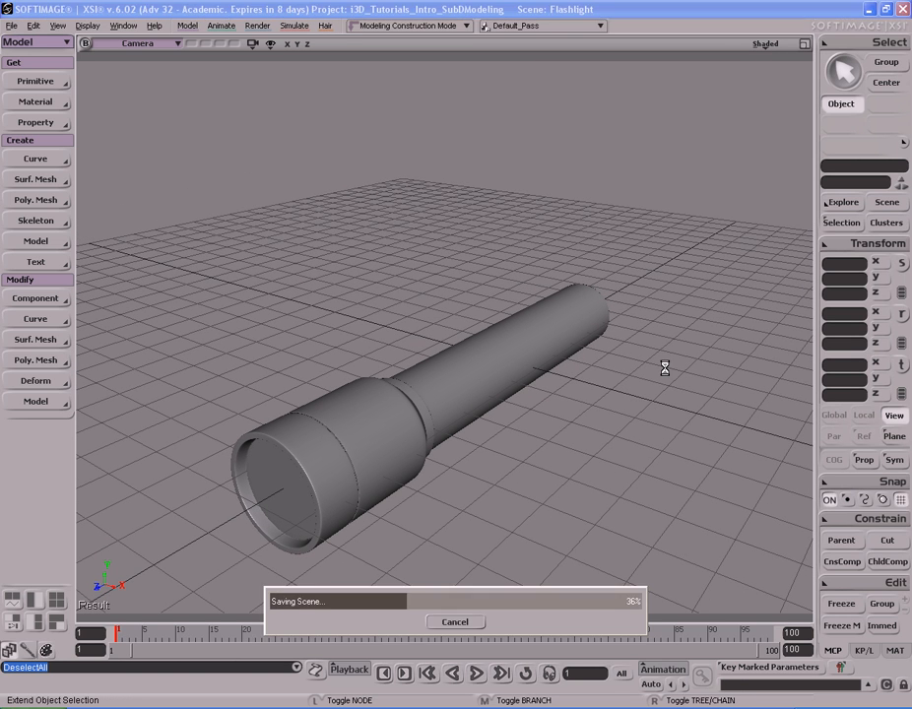
key(s)
right_drag(643, 426, 596, 412)
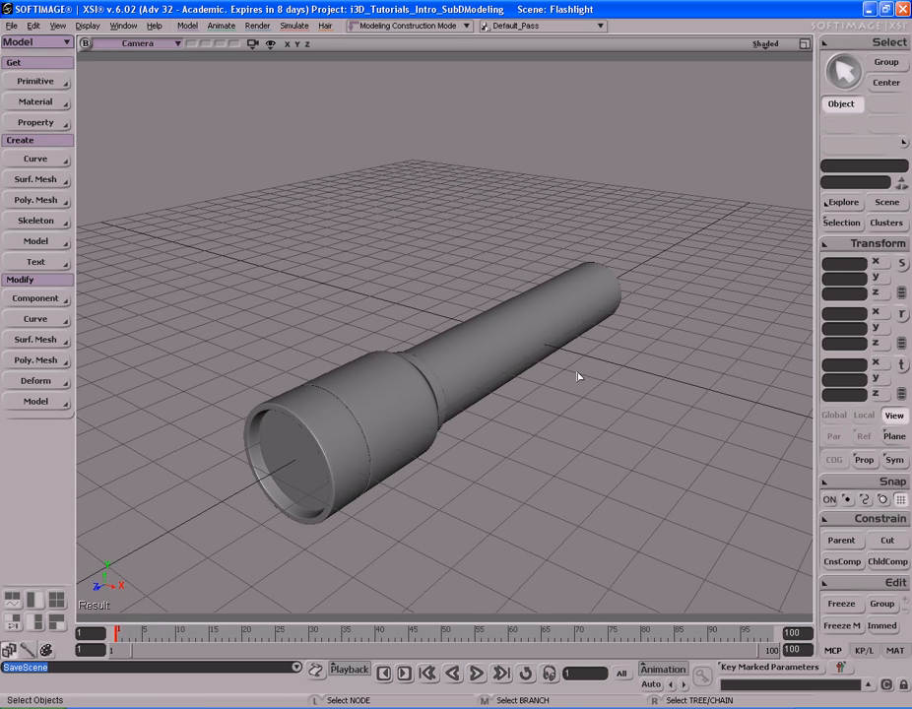